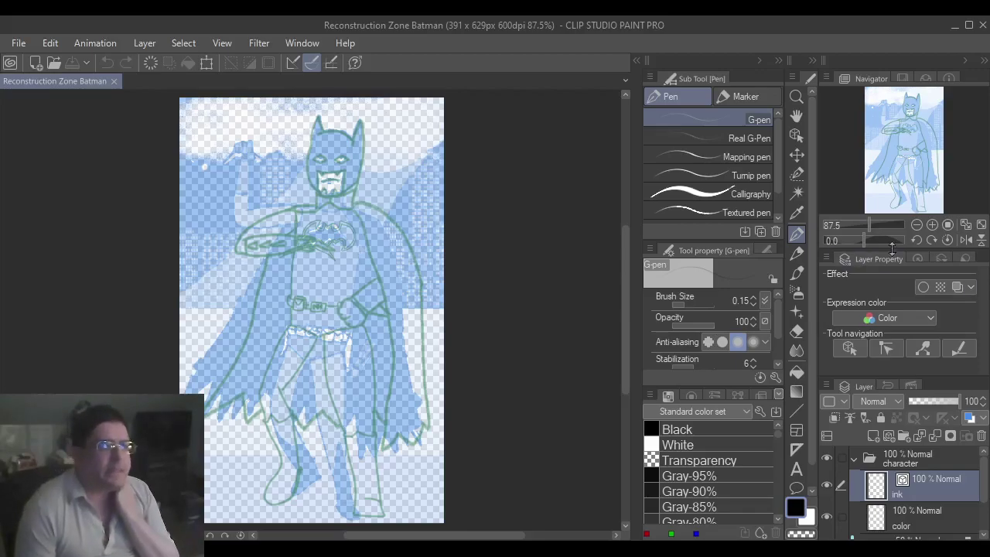
- Zoom the Navigator to 400% with the view framed on Batman's masked head
{"action": "left_click", "coordinate": [931, 224]}
{"action": "left_click", "coordinate": [931, 224]}
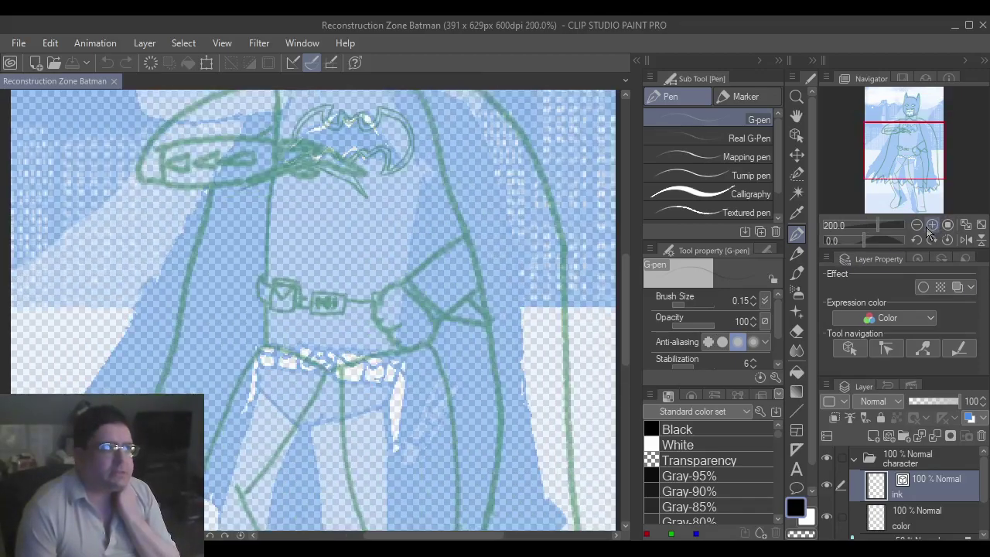
{"action": "left_click_drag", "start_coordinate": [918, 157], "coordinate": [919, 120]}
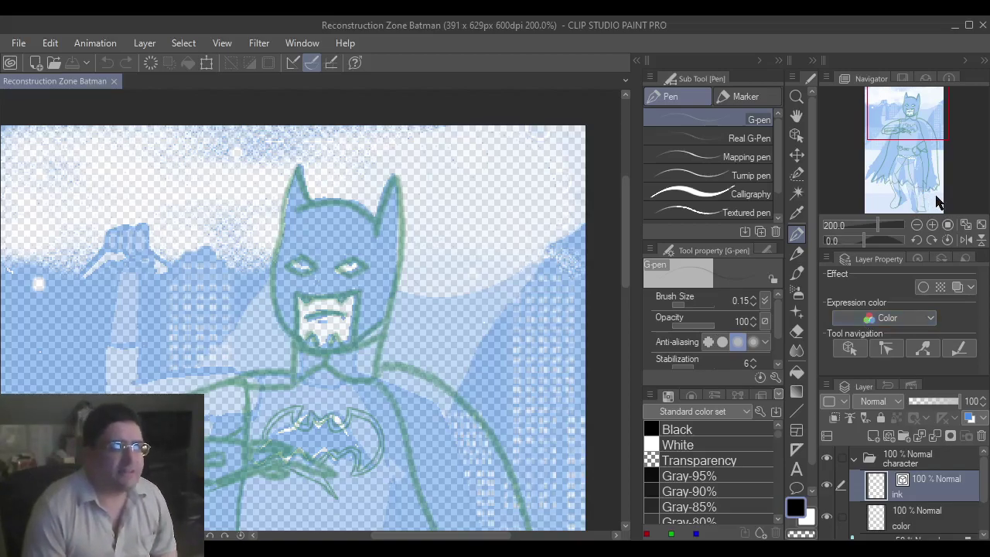
{"action": "left_click", "coordinate": [932, 225]}
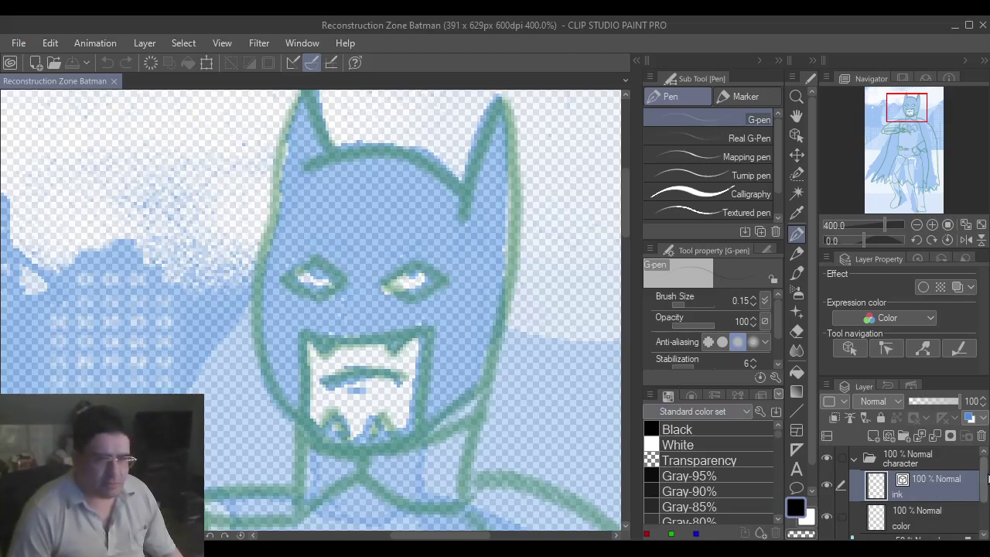
- Lower the underdraw sketch folder's opacity to 41%
{"action": "scroll", "coordinate": [928, 495], "scroll_direction": "down", "scroll_amount": 1}
{"action": "left_click", "coordinate": [927, 517]}
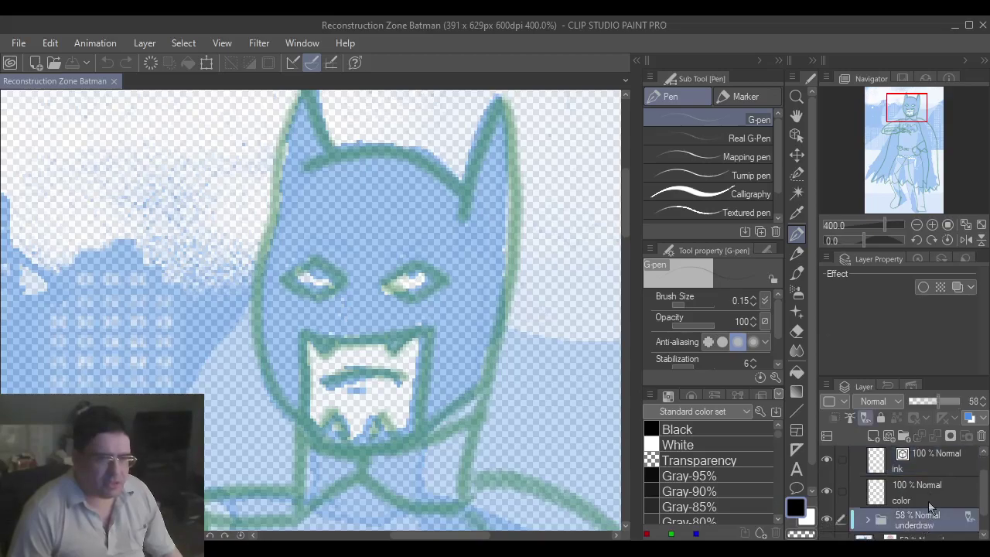
{"action": "mouse_move", "coordinate": [945, 399]}
{"action": "left_mouse_down"}
{"action": "mouse_move", "coordinate": [963, 402]}
{"action": "mouse_move", "coordinate": [933, 409]}
{"action": "left_mouse_up"}
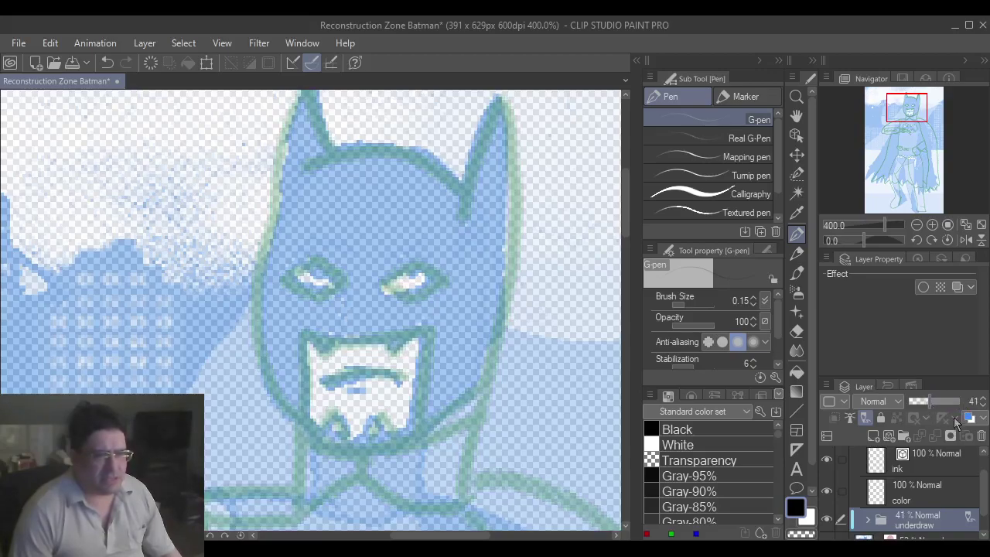
- Select the ink layer and choose the G-pen for inking
{"action": "left_click", "coordinate": [937, 468]}
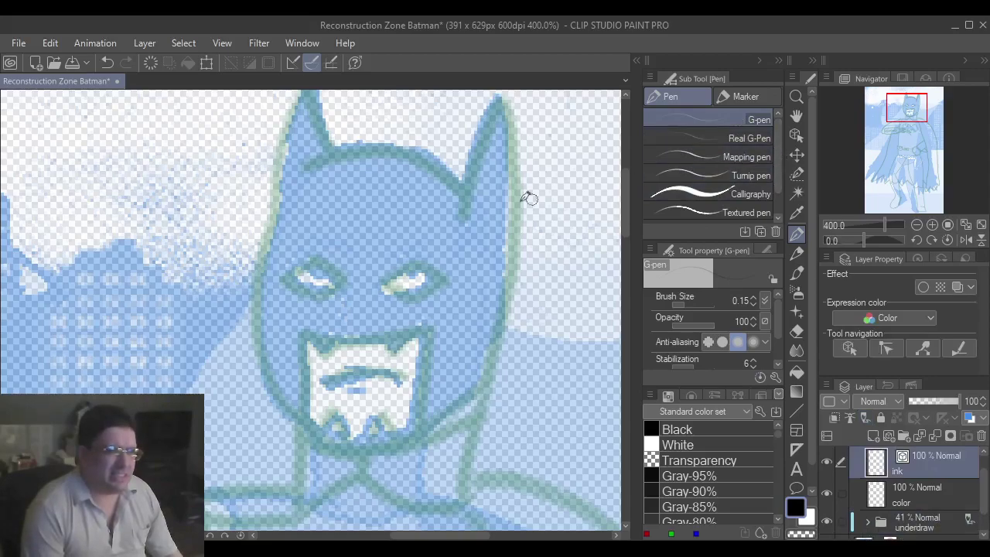
{"action": "left_click", "coordinate": [709, 178]}
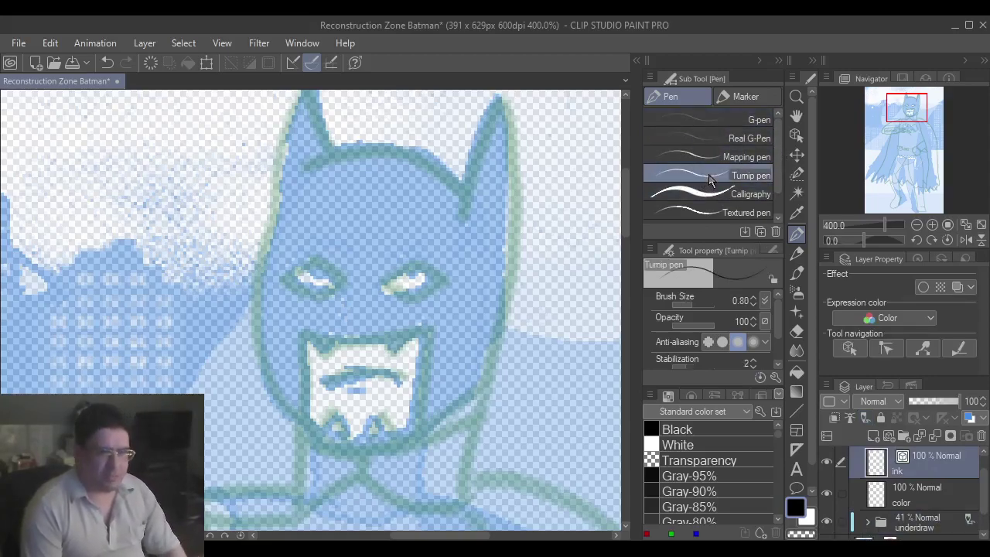
{"action": "left_click", "coordinate": [756, 122]}
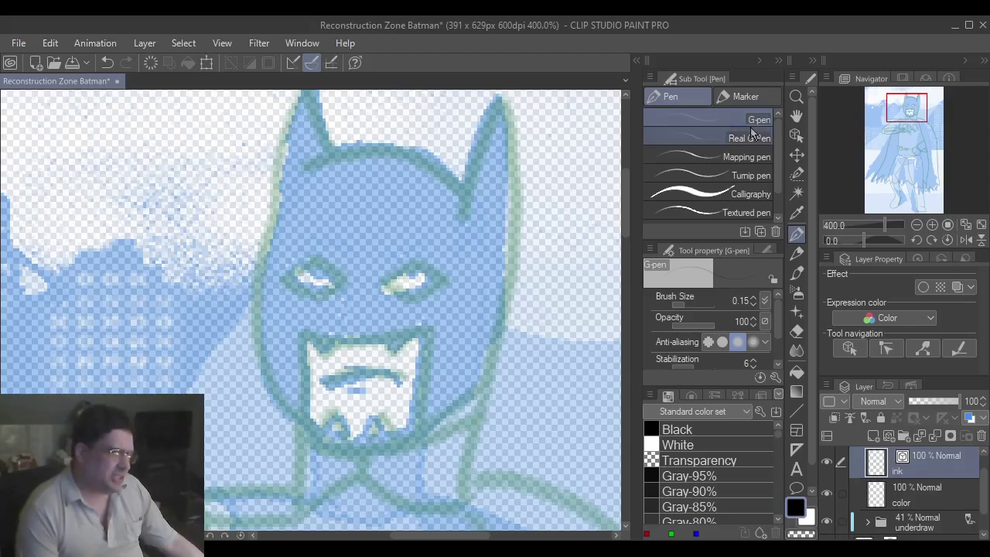
{"action": "scroll", "coordinate": [778, 151], "scroll_direction": "down", "scroll_amount": 2}
{"action": "scroll", "coordinate": [778, 143], "scroll_direction": "up", "scroll_amount": 2}
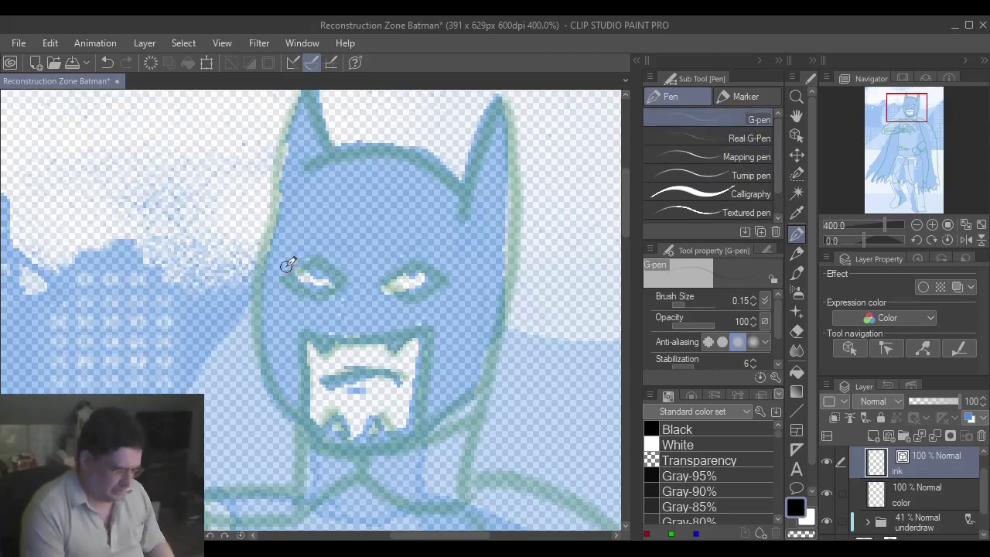
- Ink the top and bottom outlines of both mask eyes with the G-pen
{"action": "mouse_move", "coordinate": [284, 268]}
{"action": "left_mouse_down"}
{"action": "mouse_move", "coordinate": [324, 259]}
{"action": "mouse_move", "coordinate": [337, 267]}
{"action": "mouse_move", "coordinate": [281, 276]}
{"action": "mouse_move", "coordinate": [319, 292]}
{"action": "mouse_move", "coordinate": [309, 293]}
{"action": "mouse_move", "coordinate": [340, 286]}
{"action": "mouse_move", "coordinate": [345, 273]}
{"action": "left_mouse_up"}
{"action": "key", "text": "ctrl+z"}
{"action": "key", "text": "ctrl+z"}
{"action": "key", "text": "ctrl+z"}
{"action": "key", "text": "ctrl+z"}
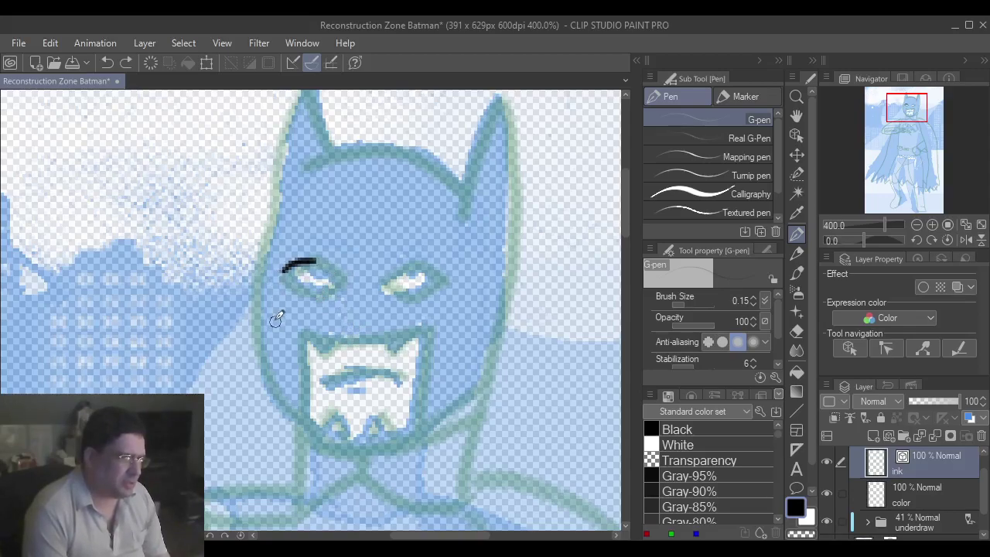
{"action": "key", "text": "ctrl+z"}
{"action": "mouse_move", "coordinate": [281, 272]}
{"action": "left_mouse_down"}
{"action": "mouse_move", "coordinate": [303, 259]}
{"action": "mouse_move", "coordinate": [345, 267]}
{"action": "left_mouse_up"}
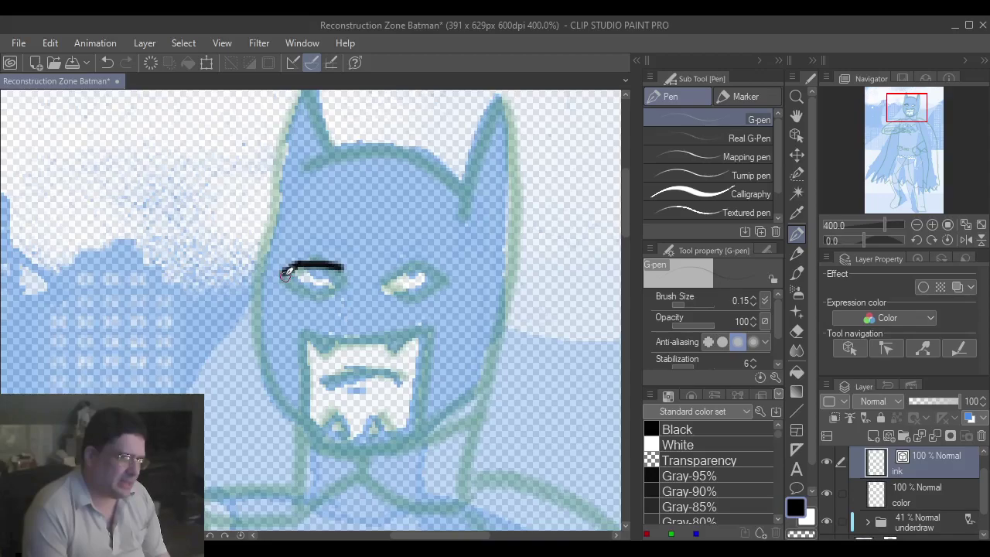
{"action": "mouse_move", "coordinate": [284, 272]}
{"action": "left_mouse_down"}
{"action": "mouse_move", "coordinate": [305, 286]}
{"action": "mouse_move", "coordinate": [332, 284]}
{"action": "mouse_move", "coordinate": [345, 265]}
{"action": "left_mouse_up"}
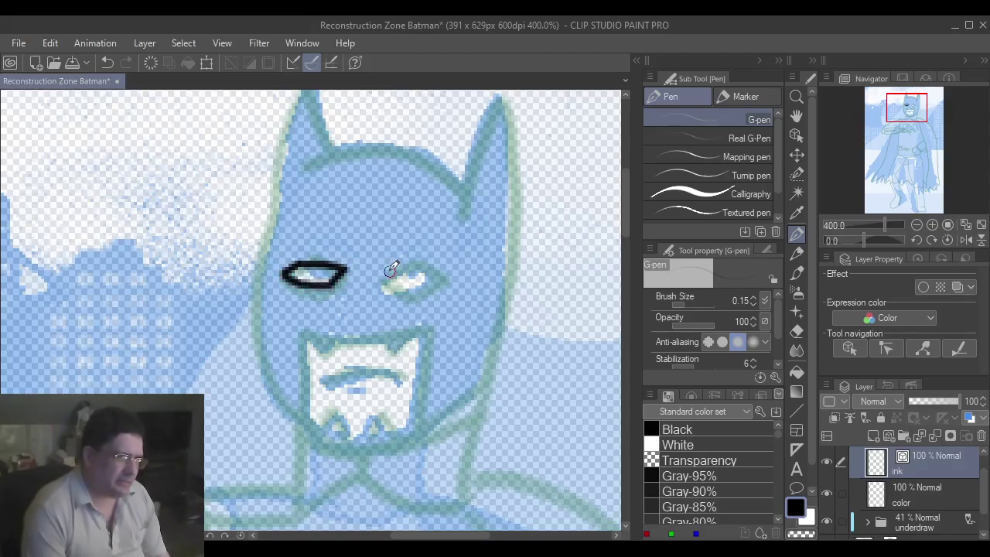
{"action": "mouse_move", "coordinate": [389, 271]}
{"action": "left_mouse_down"}
{"action": "mouse_move", "coordinate": [401, 293]}
{"action": "mouse_move", "coordinate": [414, 266]}
{"action": "mouse_move", "coordinate": [460, 283]}
{"action": "left_mouse_up"}
{"action": "left_click_drag", "start_coordinate": [393, 289], "coordinate": [461, 284]}
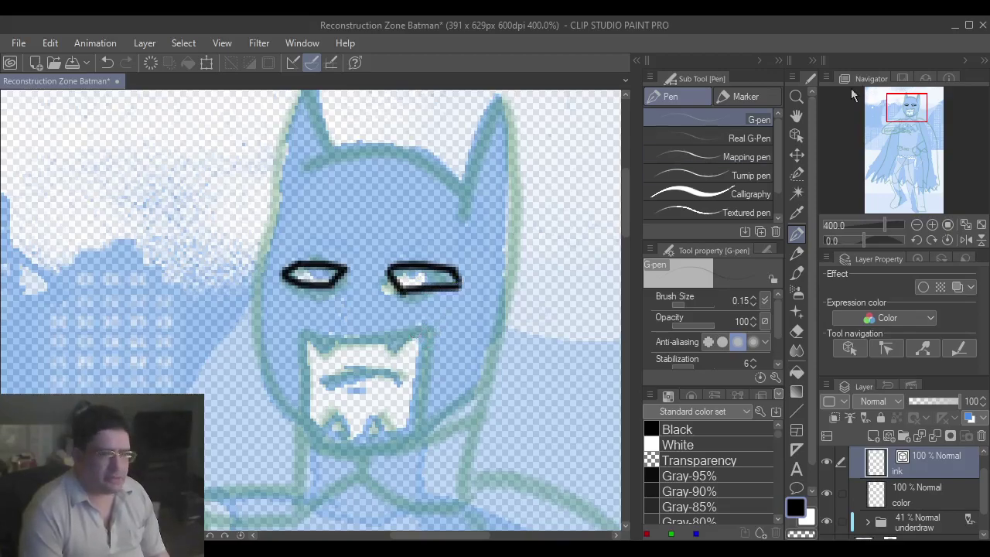
- Reshape, shrink slightly and shift left the right eye outline with the Object tool
{"action": "left_click", "coordinate": [797, 135]}
{"action": "left_click", "coordinate": [457, 282]}
{"action": "left_click_drag", "start_coordinate": [439, 293], "coordinate": [397, 294]}
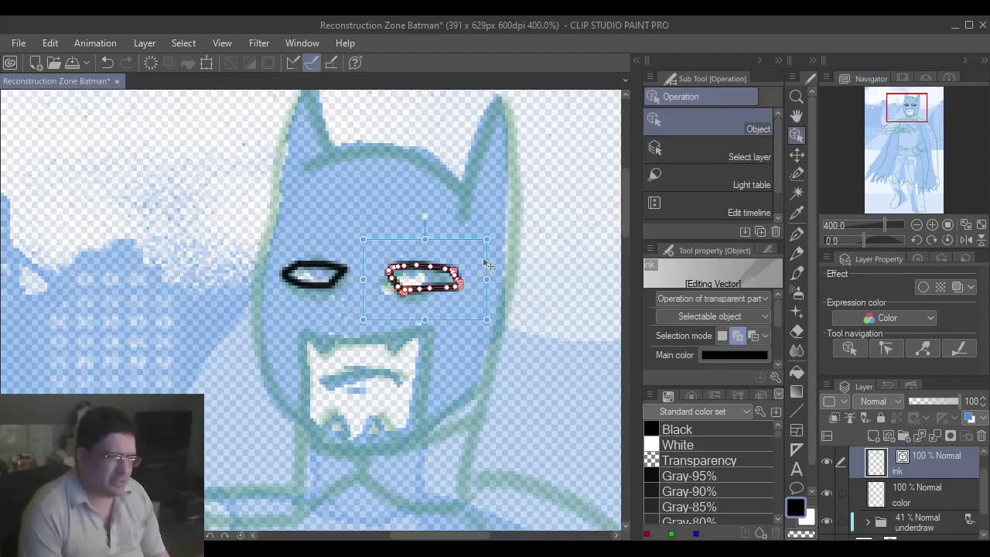
{"action": "left_click_drag", "start_coordinate": [487, 239], "coordinate": [475, 242]}
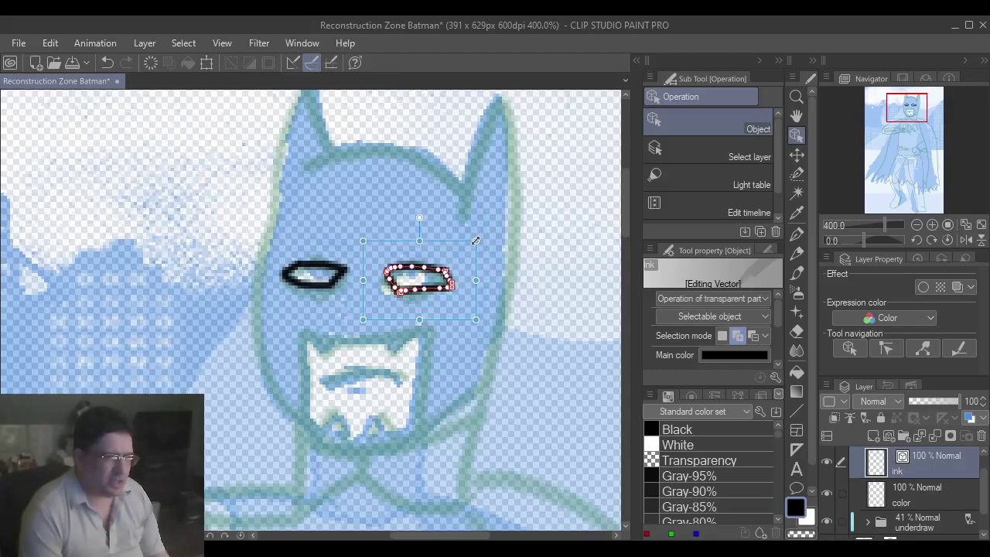
{"action": "left_click_drag", "start_coordinate": [423, 286], "coordinate": [415, 287]}
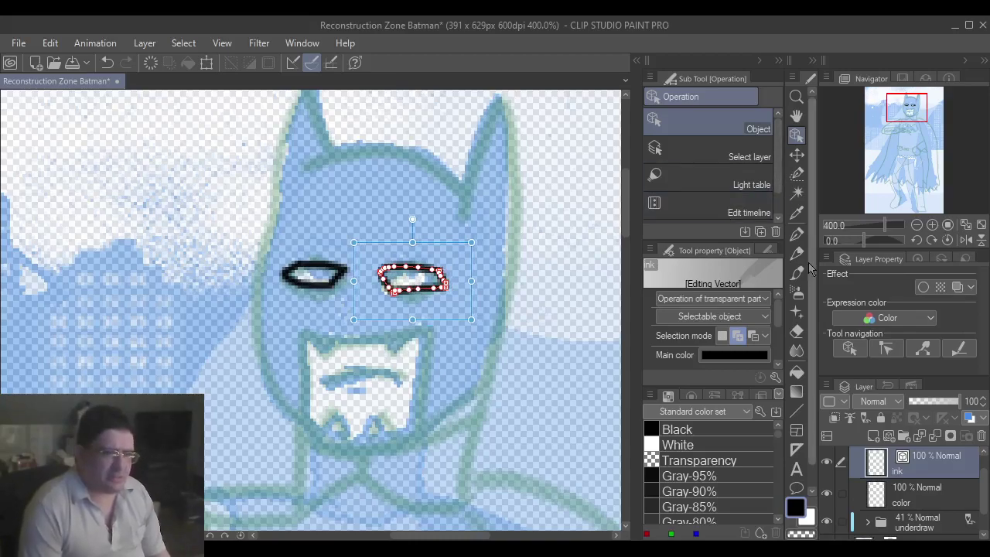
{"action": "left_click", "coordinate": [796, 233]}
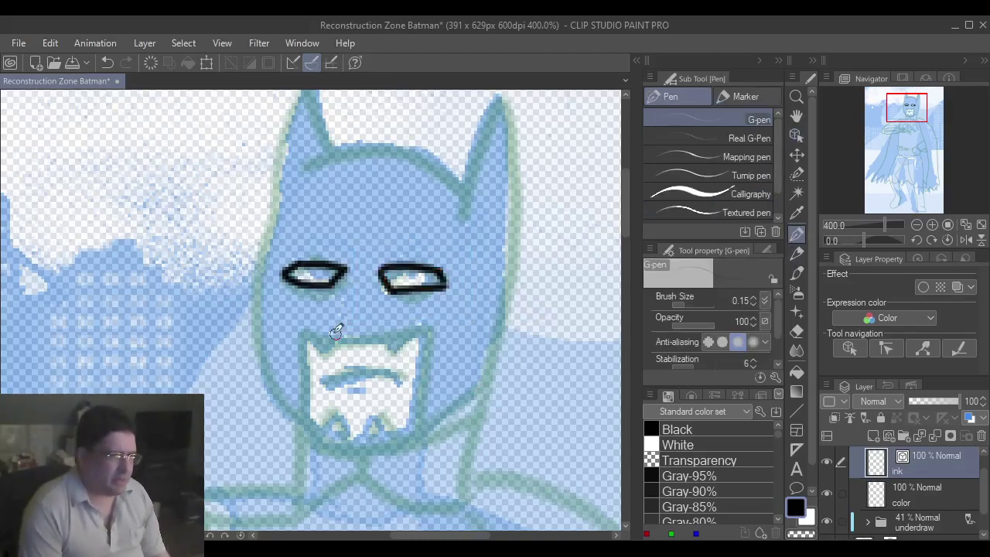
- Ink the mouth box's top and sides, discarding the bottom-line attempts
{"action": "left_click_drag", "start_coordinate": [296, 328], "coordinate": [439, 323]}
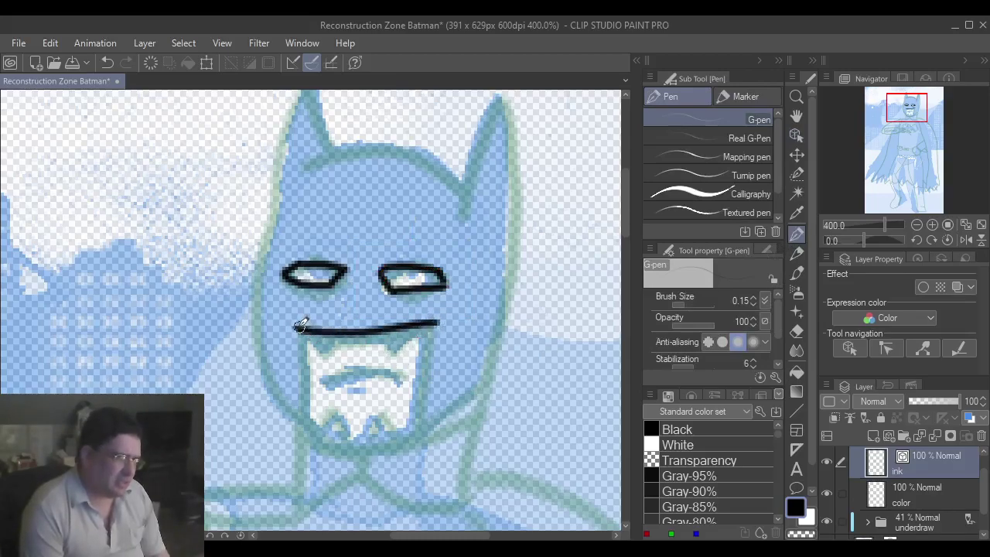
{"action": "left_click_drag", "start_coordinate": [297, 329], "coordinate": [303, 416]}
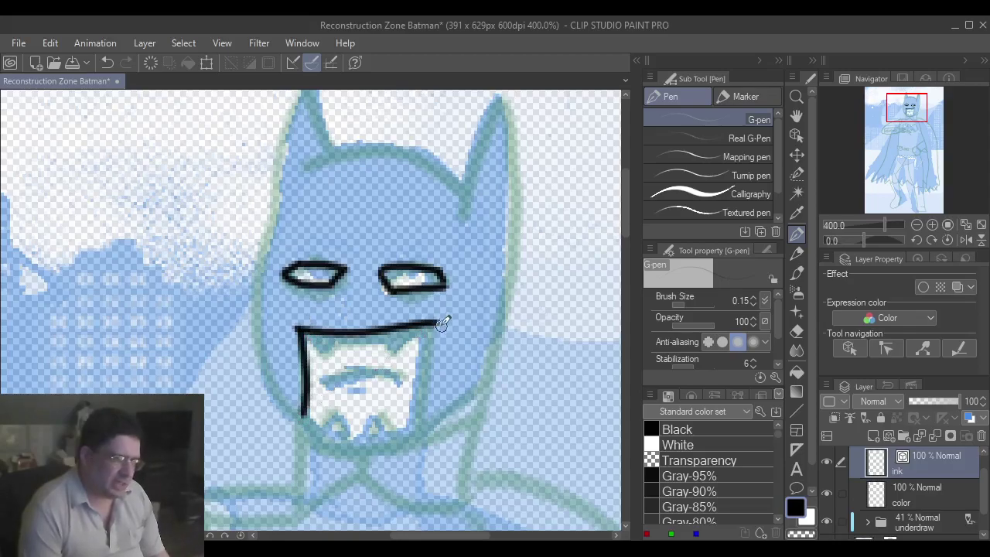
{"action": "left_click_drag", "start_coordinate": [438, 323], "coordinate": [424, 422]}
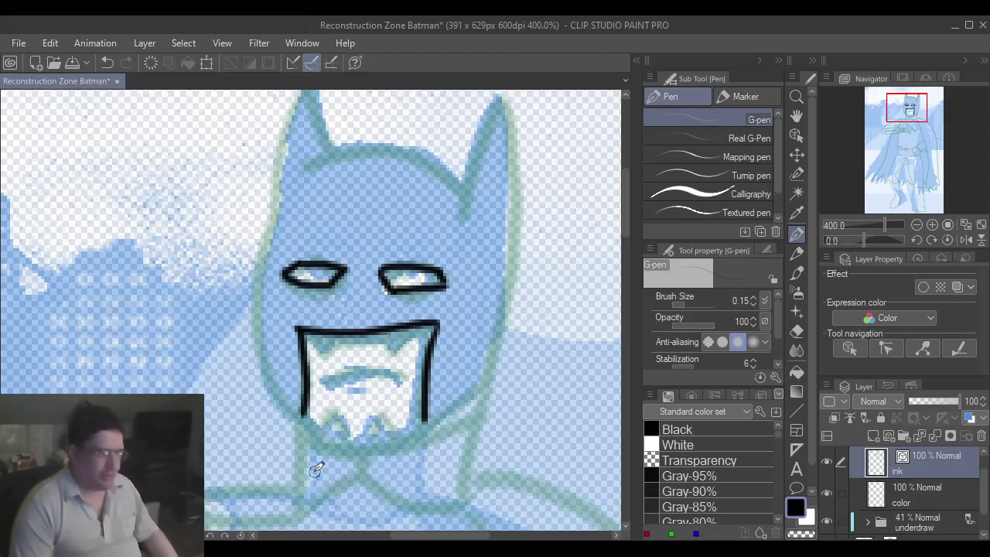
{"action": "mouse_move", "coordinate": [310, 421]}
{"action": "left_mouse_down"}
{"action": "mouse_move", "coordinate": [307, 430]}
{"action": "mouse_move", "coordinate": [344, 441]}
{"action": "mouse_move", "coordinate": [429, 425]}
{"action": "left_mouse_up"}
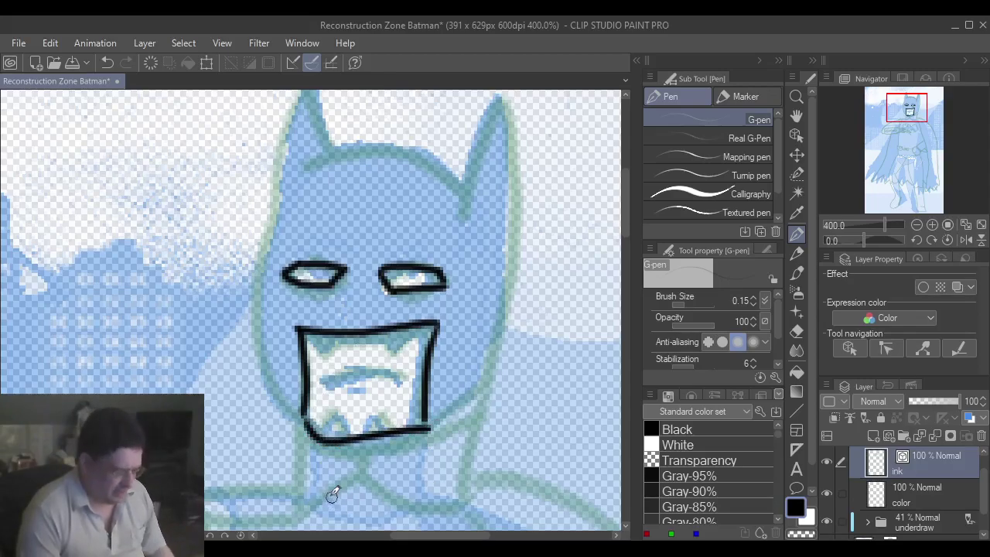
{"action": "key", "text": "ctrl+z"}
{"action": "mouse_move", "coordinate": [310, 421]}
{"action": "left_mouse_down"}
{"action": "mouse_move", "coordinate": [363, 442]}
{"action": "mouse_move", "coordinate": [420, 424]}
{"action": "mouse_move", "coordinate": [414, 438]}
{"action": "mouse_move", "coordinate": [328, 442]}
{"action": "mouse_move", "coordinate": [305, 409]}
{"action": "left_mouse_up"}
{"action": "key", "text": "ctrl+z"}
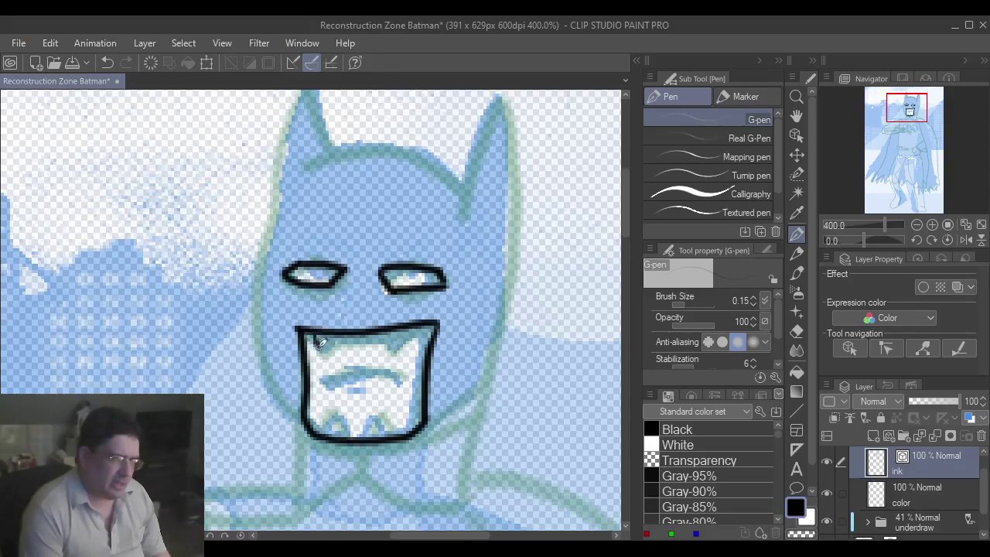
- Add two upper fangs, lower teeth, a line across the mouth and a short detail stroke
{"action": "left_click_drag", "start_coordinate": [312, 335], "coordinate": [338, 337]}
{"action": "mouse_move", "coordinate": [392, 334]}
{"action": "left_mouse_down"}
{"action": "mouse_move", "coordinate": [401, 347]}
{"action": "mouse_move", "coordinate": [414, 331]}
{"action": "left_mouse_up"}
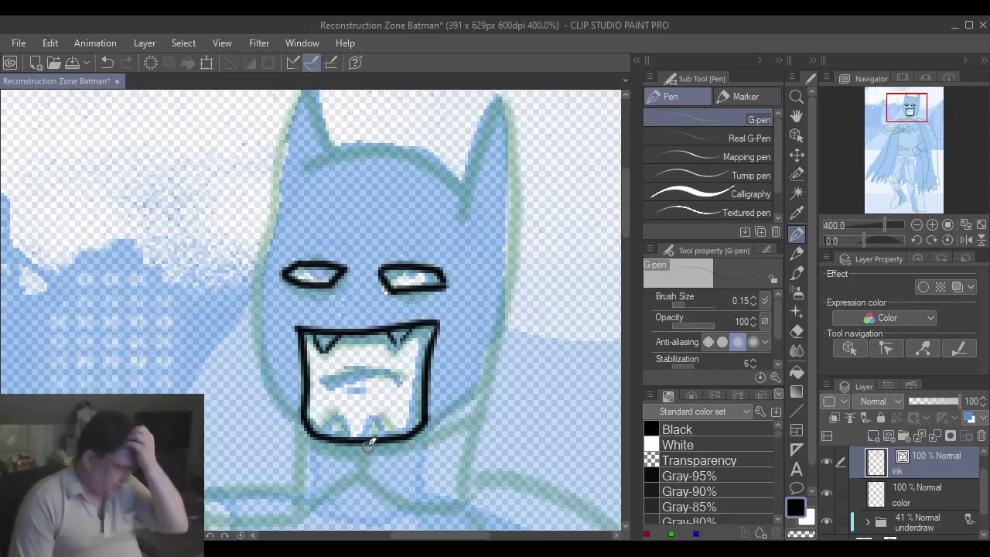
{"action": "key", "text": "ctrl+z"}
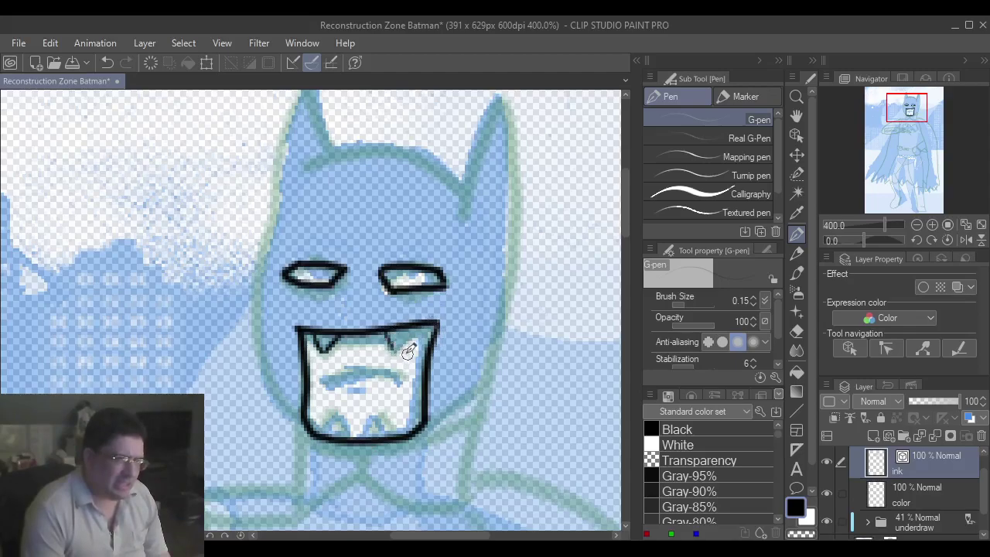
{"action": "left_click_drag", "start_coordinate": [396, 348], "coordinate": [419, 328]}
{"action": "mouse_move", "coordinate": [319, 425]}
{"action": "left_mouse_down"}
{"action": "mouse_move", "coordinate": [328, 414]}
{"action": "mouse_move", "coordinate": [343, 431]}
{"action": "left_mouse_up"}
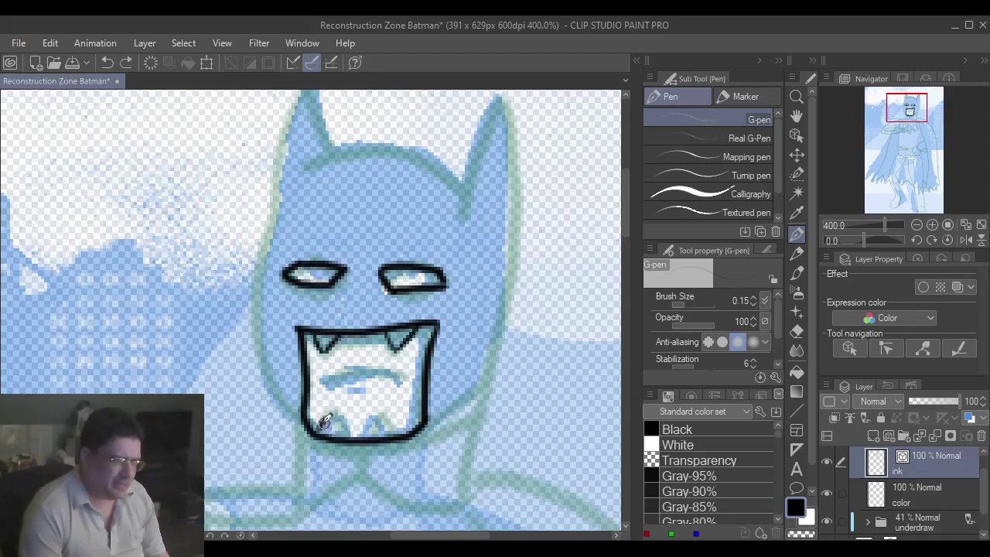
{"action": "mouse_move", "coordinate": [323, 430]}
{"action": "left_mouse_down"}
{"action": "mouse_move", "coordinate": [351, 416]}
{"action": "mouse_move", "coordinate": [357, 434]}
{"action": "left_mouse_up"}
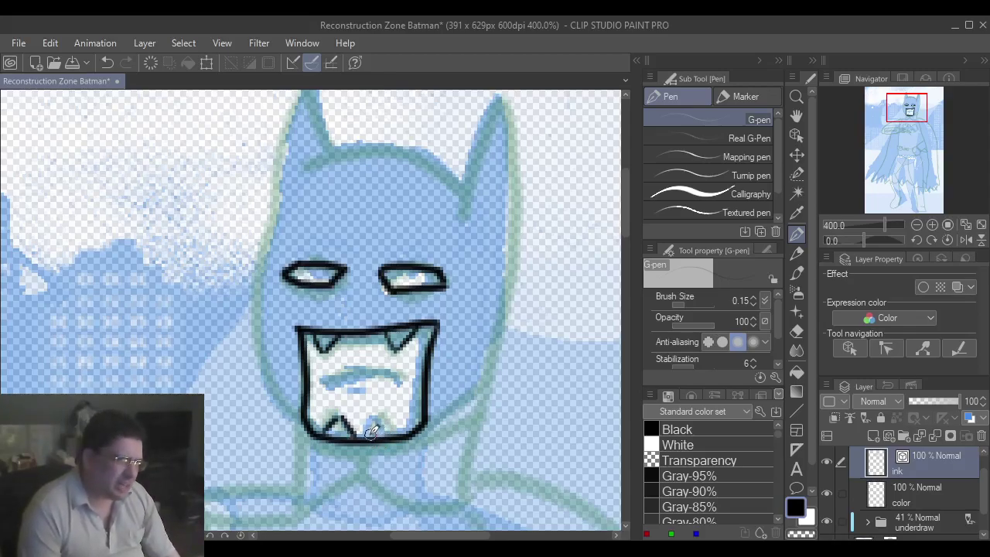
{"action": "mouse_move", "coordinate": [369, 433]}
{"action": "left_mouse_down"}
{"action": "mouse_move", "coordinate": [382, 415]}
{"action": "mouse_move", "coordinate": [397, 433]}
{"action": "left_mouse_up"}
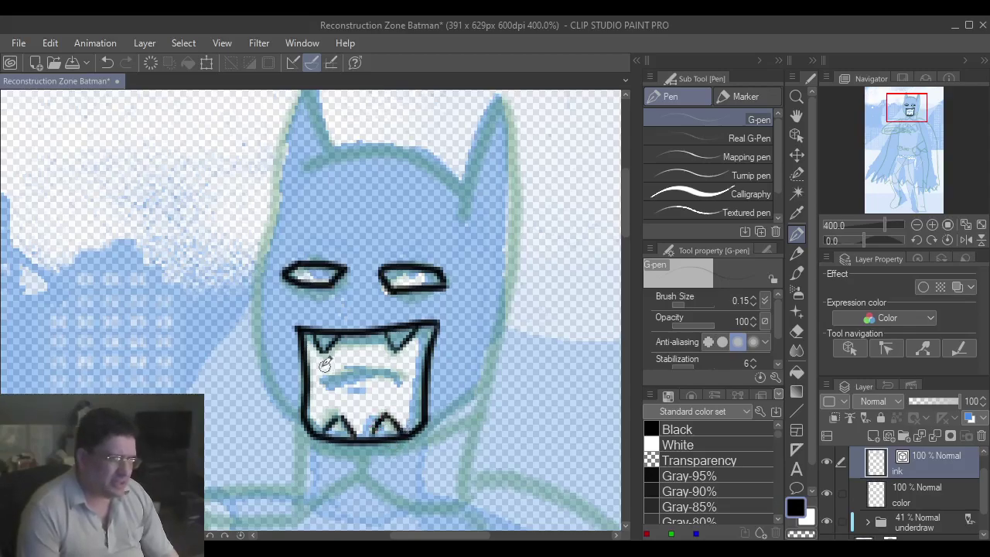
{"action": "left_click_drag", "start_coordinate": [325, 379], "coordinate": [408, 380]}
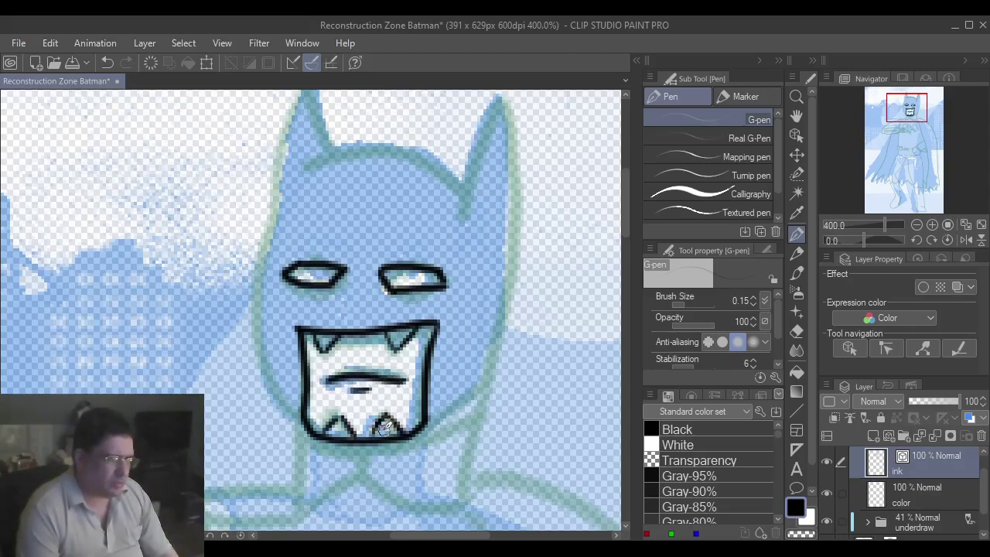
{"action": "left_click_drag", "start_coordinate": [337, 370], "coordinate": [375, 365]}
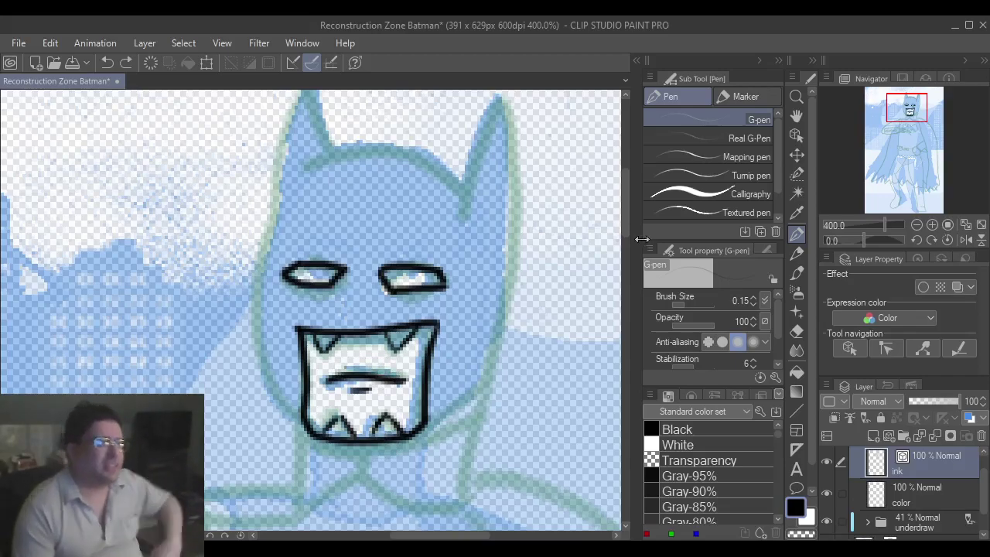
- Ink the right ear's inner edge, the head top and the right cheek line
{"action": "mouse_move", "coordinate": [467, 203]}
{"action": "left_mouse_down"}
{"action": "mouse_move", "coordinate": [508, 107]}
{"action": "mouse_move", "coordinate": [489, 385]}
{"action": "mouse_move", "coordinate": [431, 416]}
{"action": "mouse_move", "coordinate": [495, 385]}
{"action": "left_mouse_up"}
{"action": "key", "text": "ctrl+z"}
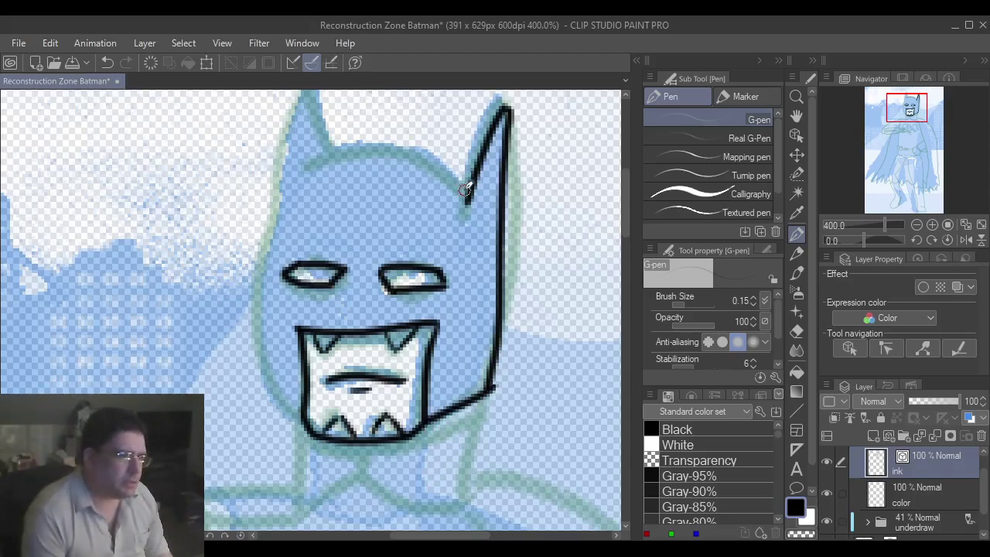
{"action": "mouse_move", "coordinate": [453, 180]}
{"action": "left_mouse_down"}
{"action": "mouse_move", "coordinate": [382, 149]}
{"action": "mouse_move", "coordinate": [313, 151]}
{"action": "left_mouse_up"}
{"action": "key", "text": "ctrl+z"}
{"action": "mouse_move", "coordinate": [464, 195]}
{"action": "left_mouse_down"}
{"action": "mouse_move", "coordinate": [403, 146]}
{"action": "mouse_move", "coordinate": [351, 146]}
{"action": "mouse_move", "coordinate": [305, 167]}
{"action": "left_mouse_up"}
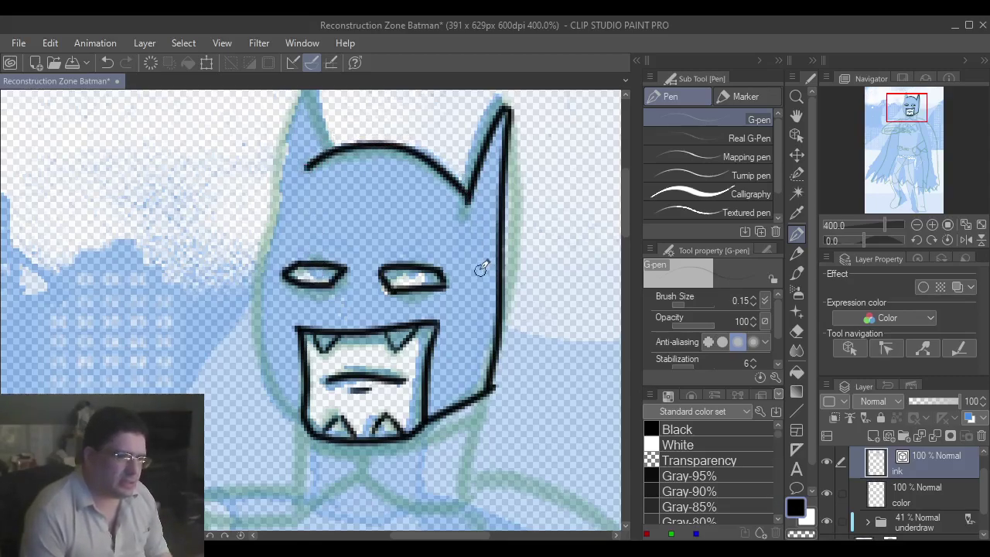
{"action": "left_click_drag", "start_coordinate": [476, 280], "coordinate": [493, 311]}
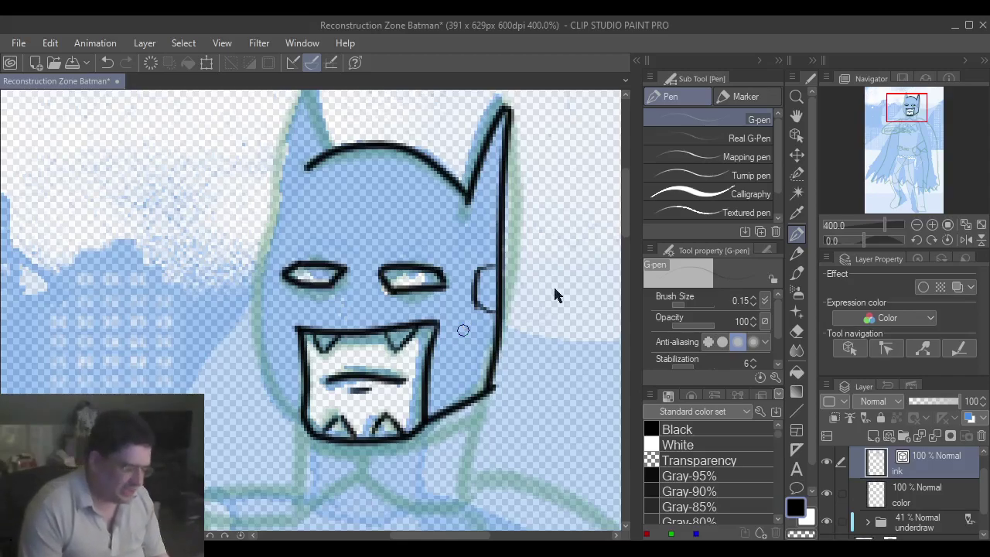
- Sketch trial ear-bump strokes on the right cheek and undo them
{"action": "left_click_drag", "start_coordinate": [487, 273], "coordinate": [477, 292]}
{"action": "key", "text": "ctrl+z"}
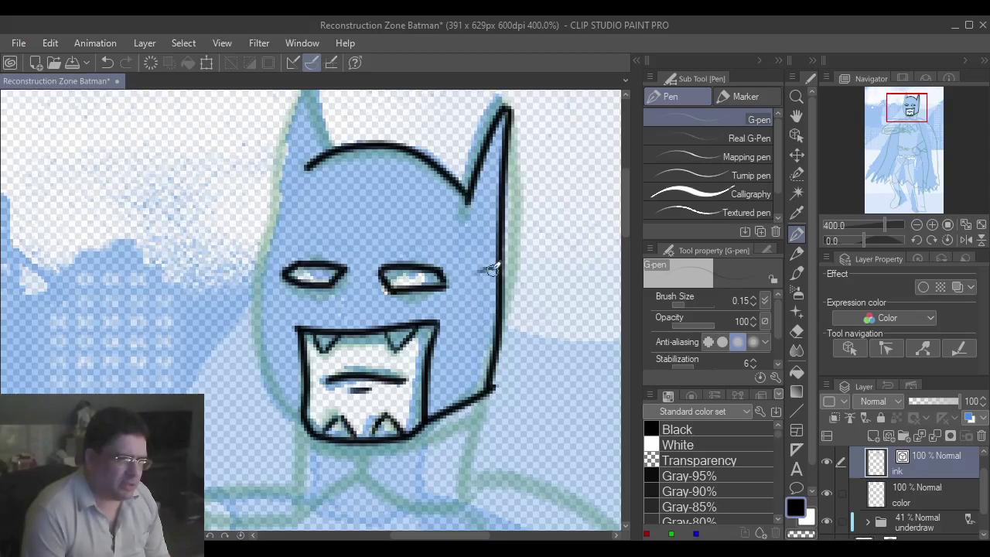
{"action": "mouse_move", "coordinate": [493, 268]}
{"action": "left_mouse_down"}
{"action": "mouse_move", "coordinate": [479, 273]}
{"action": "mouse_move", "coordinate": [479, 308]}
{"action": "left_mouse_up"}
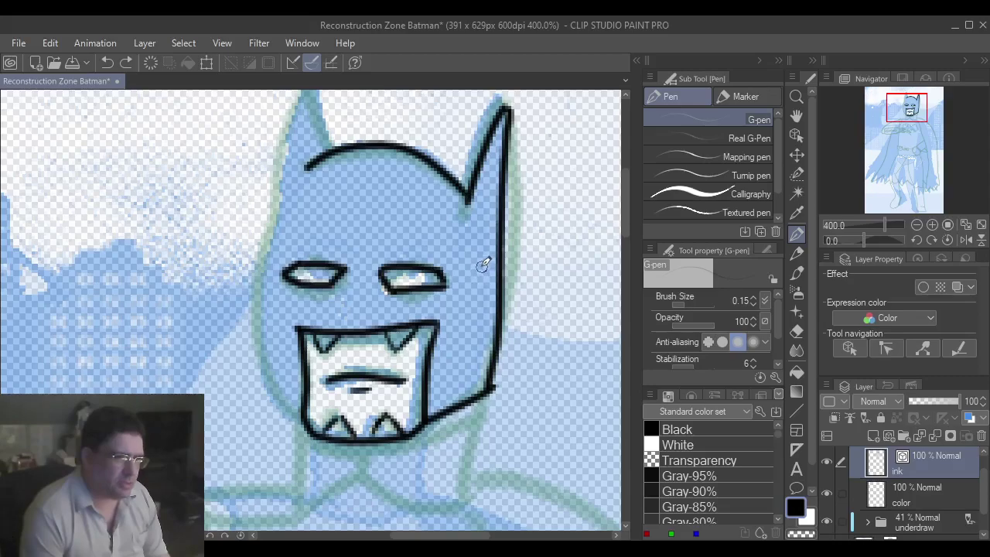
{"action": "mouse_move", "coordinate": [475, 270]}
{"action": "left_mouse_down"}
{"action": "mouse_move", "coordinate": [478, 301]}
{"action": "mouse_move", "coordinate": [497, 298]}
{"action": "mouse_move", "coordinate": [505, 284]}
{"action": "mouse_move", "coordinate": [473, 268]}
{"action": "left_mouse_up"}
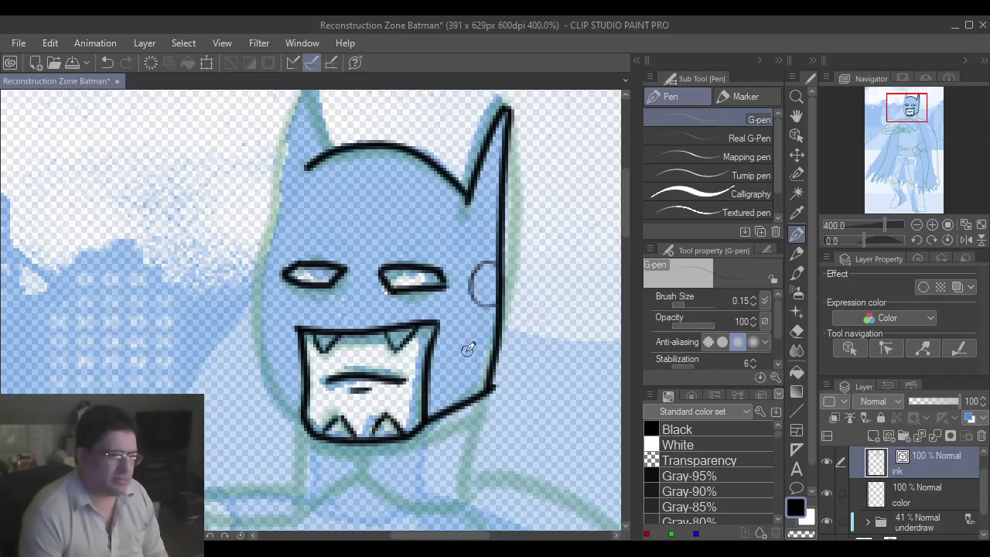
{"action": "key", "text": "ctrl+z"}
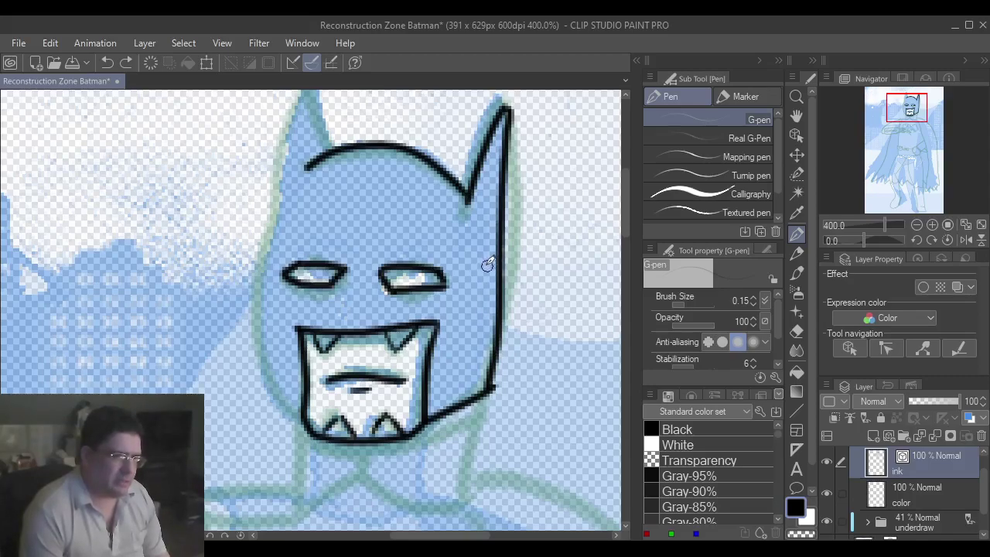
- Outline the left ear and left cowl side to the chin, then draw two neck lines below the jaw
{"action": "mouse_move", "coordinate": [486, 263]}
{"action": "left_mouse_down"}
{"action": "mouse_move", "coordinate": [474, 287]}
{"action": "mouse_move", "coordinate": [476, 277]}
{"action": "mouse_move", "coordinate": [479, 307]}
{"action": "mouse_move", "coordinate": [472, 286]}
{"action": "mouse_move", "coordinate": [485, 317]}
{"action": "left_mouse_up"}
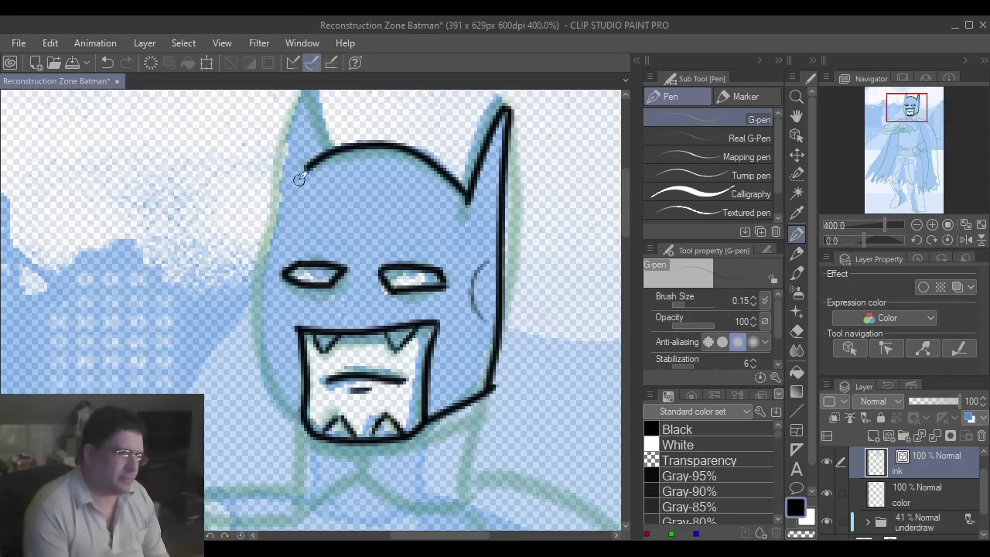
{"action": "mouse_move", "coordinate": [328, 145]}
{"action": "left_mouse_down"}
{"action": "mouse_move", "coordinate": [303, 95]}
{"action": "mouse_move", "coordinate": [288, 127]}
{"action": "mouse_move", "coordinate": [259, 333]}
{"action": "mouse_move", "coordinate": [260, 383]}
{"action": "mouse_move", "coordinate": [277, 408]}
{"action": "left_mouse_up"}
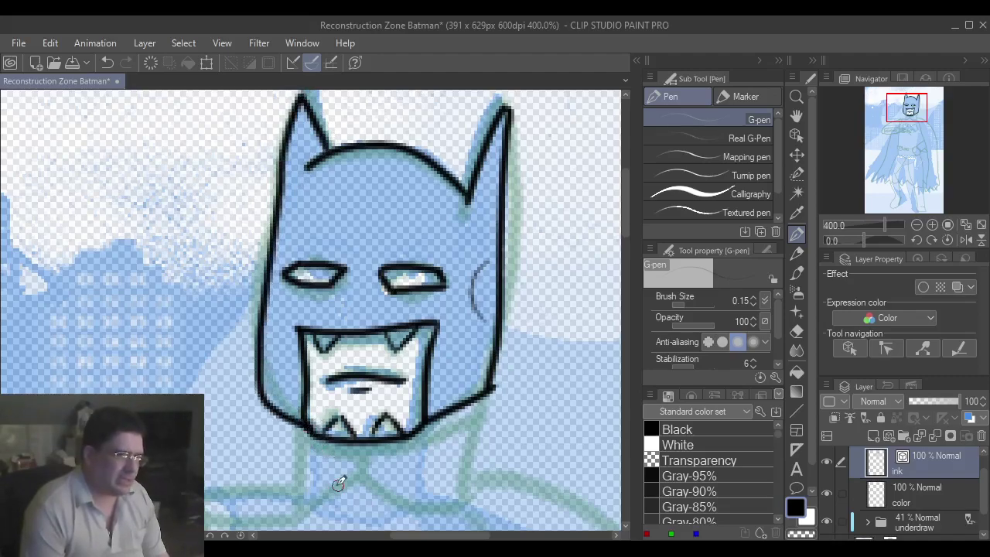
{"action": "key", "text": "ctrl+z"}
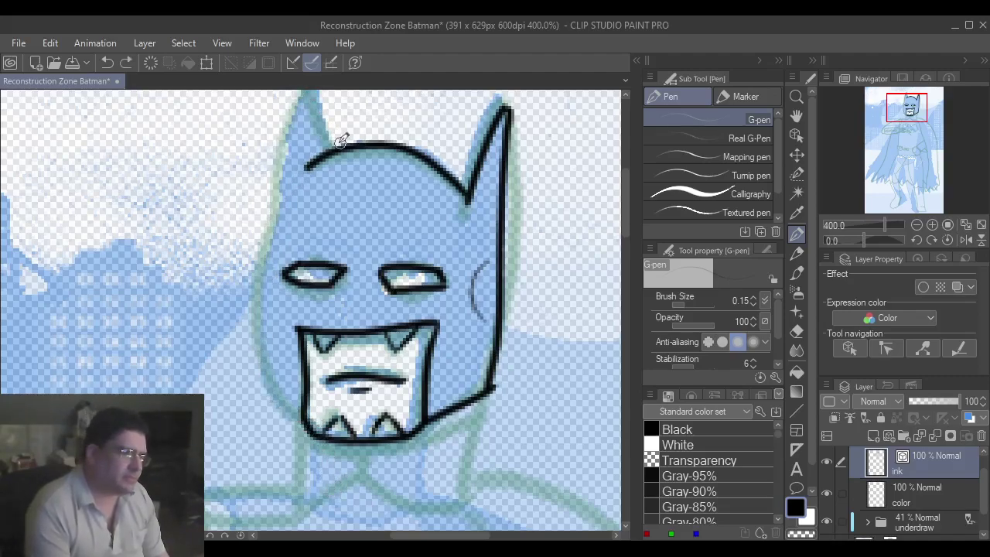
{"action": "left_click_drag", "start_coordinate": [331, 147], "coordinate": [299, 87]}
{"action": "key", "text": "ctrl+z"}
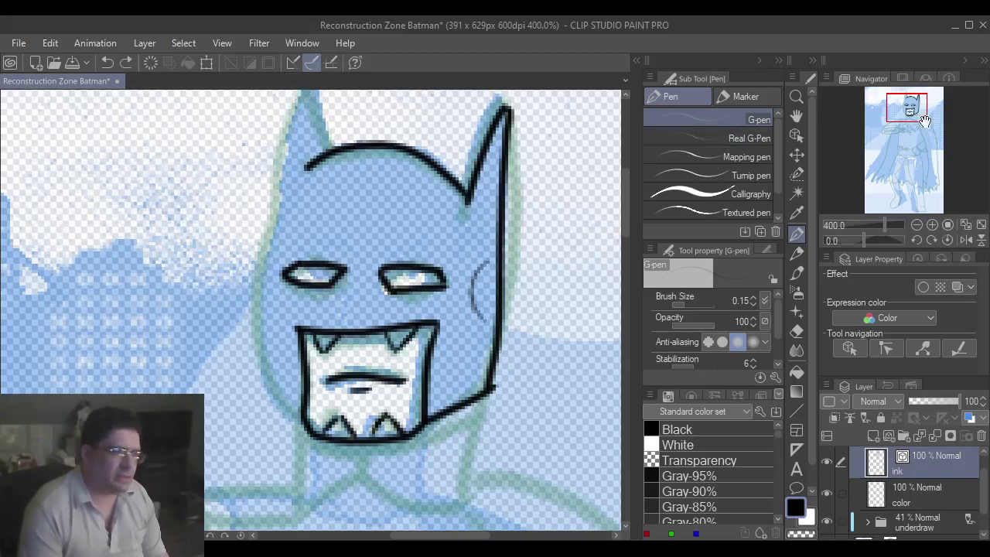
{"action": "left_click_drag", "start_coordinate": [913, 114], "coordinate": [910, 107]}
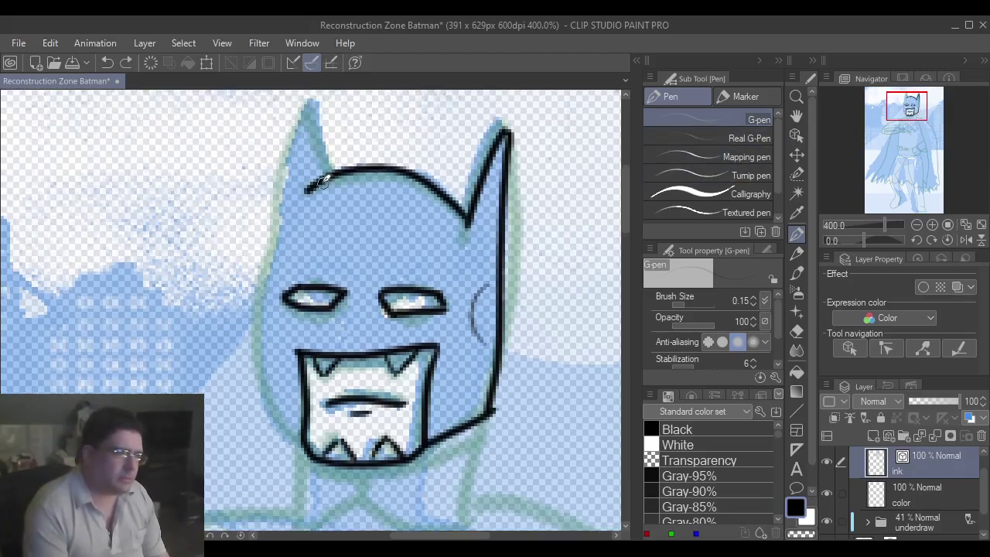
{"action": "mouse_move", "coordinate": [316, 152]}
{"action": "left_mouse_down"}
{"action": "mouse_move", "coordinate": [300, 106]}
{"action": "mouse_move", "coordinate": [283, 163]}
{"action": "mouse_move", "coordinate": [261, 391]}
{"action": "mouse_move", "coordinate": [272, 422]}
{"action": "mouse_move", "coordinate": [317, 450]}
{"action": "mouse_move", "coordinate": [298, 480]}
{"action": "mouse_move", "coordinate": [298, 525]}
{"action": "left_mouse_up"}
{"action": "left_click_drag", "start_coordinate": [492, 415], "coordinate": [468, 531]}
{"action": "mouse_move", "coordinate": [365, 469]}
{"action": "left_mouse_down"}
{"action": "mouse_move", "coordinate": [358, 495]}
{"action": "mouse_move", "coordinate": [295, 528]}
{"action": "left_mouse_up"}
- Draw the collar stroke below the chin and extend the jaw line to the right neck line
{"action": "left_click_drag", "start_coordinate": [363, 495], "coordinate": [411, 526]}
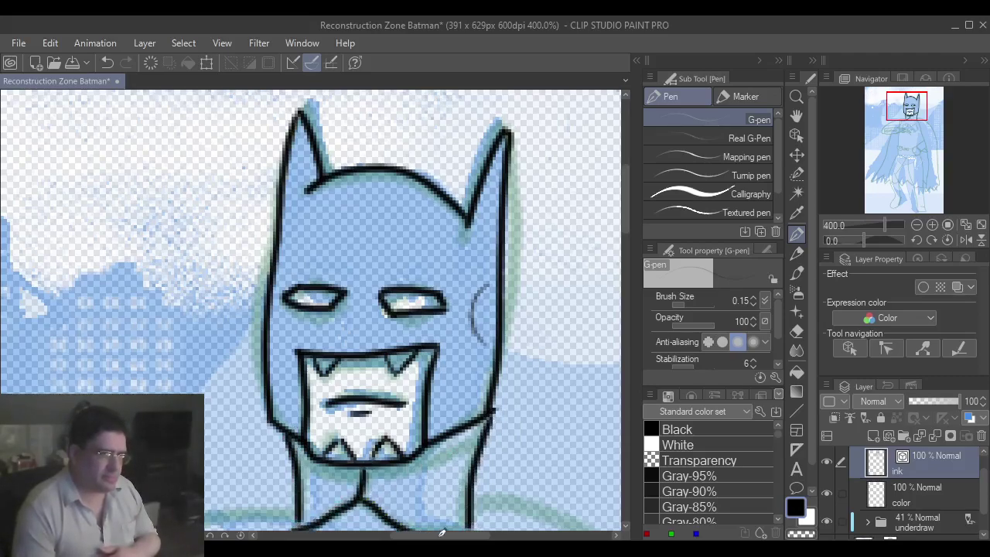
{"action": "left_click_drag", "start_coordinate": [907, 108], "coordinate": [906, 114]}
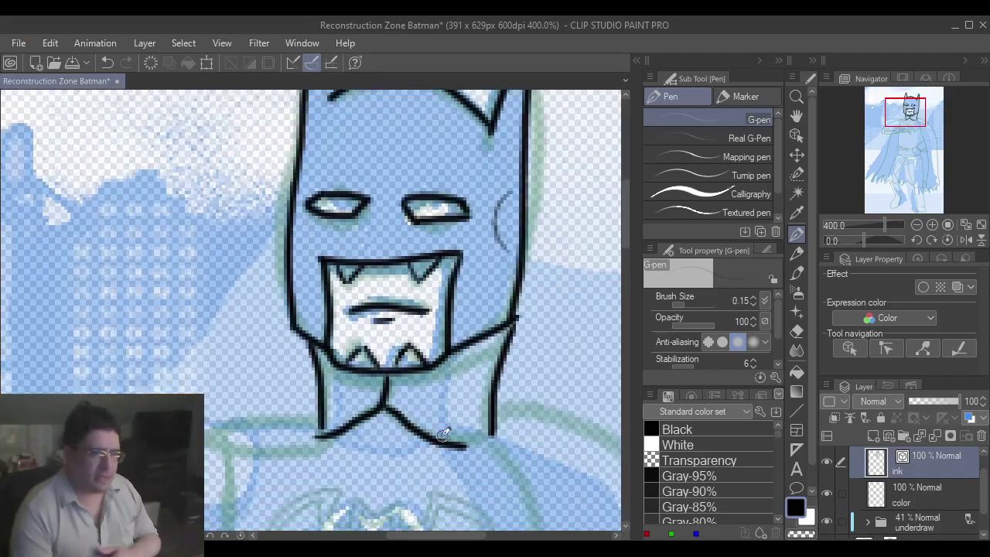
{"action": "left_click_drag", "start_coordinate": [444, 437], "coordinate": [486, 438]}
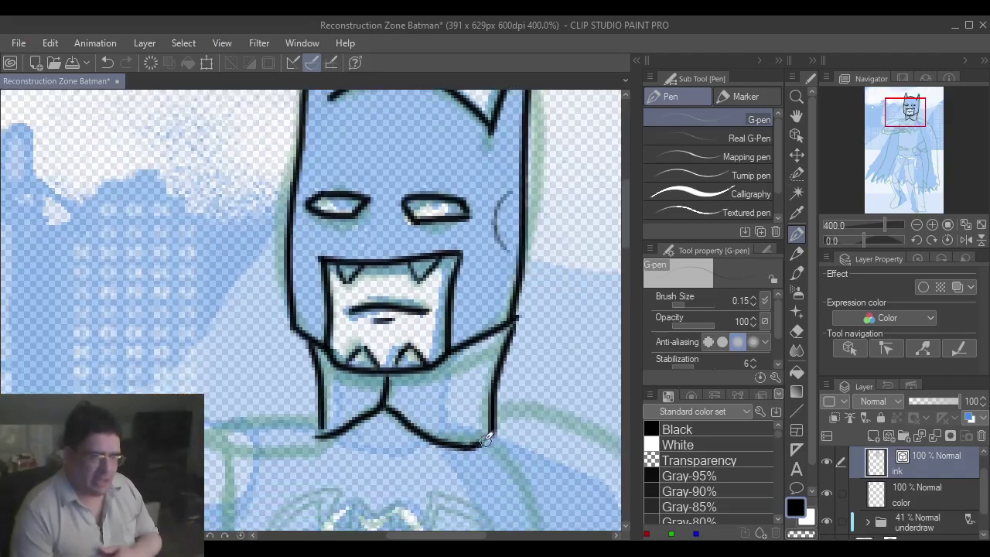
- Zoom out to 150% framing the torso and cape, testing and undoing one cape stroke
{"action": "left_click", "coordinate": [916, 226]}
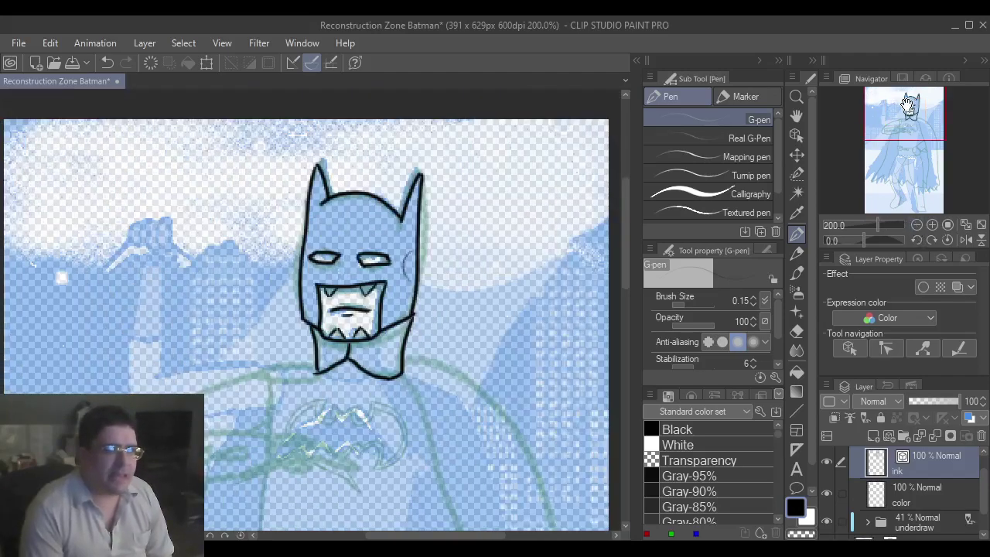
{"action": "left_click_drag", "start_coordinate": [908, 113], "coordinate": [915, 137]}
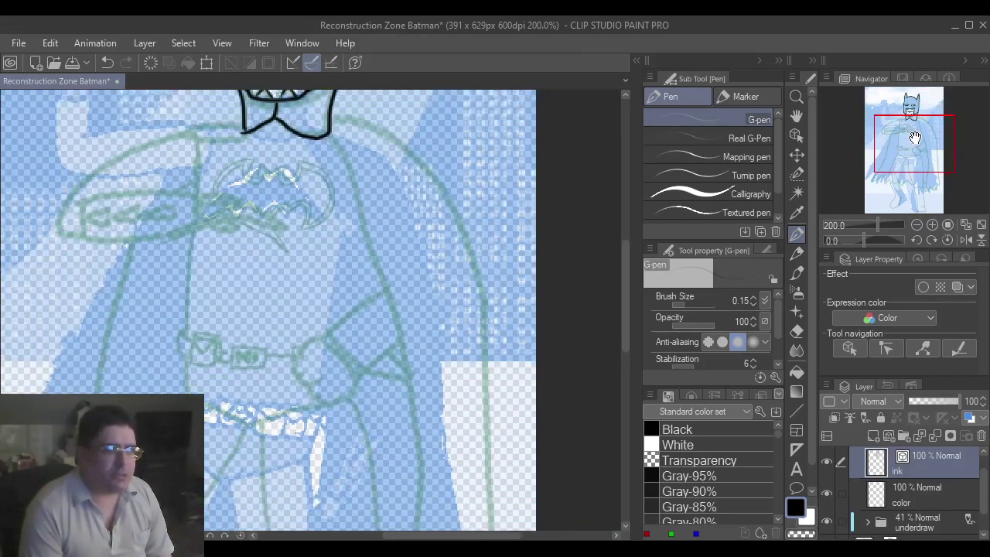
{"action": "left_click", "coordinate": [916, 225]}
{"action": "left_click_drag", "start_coordinate": [916, 162], "coordinate": [917, 175]}
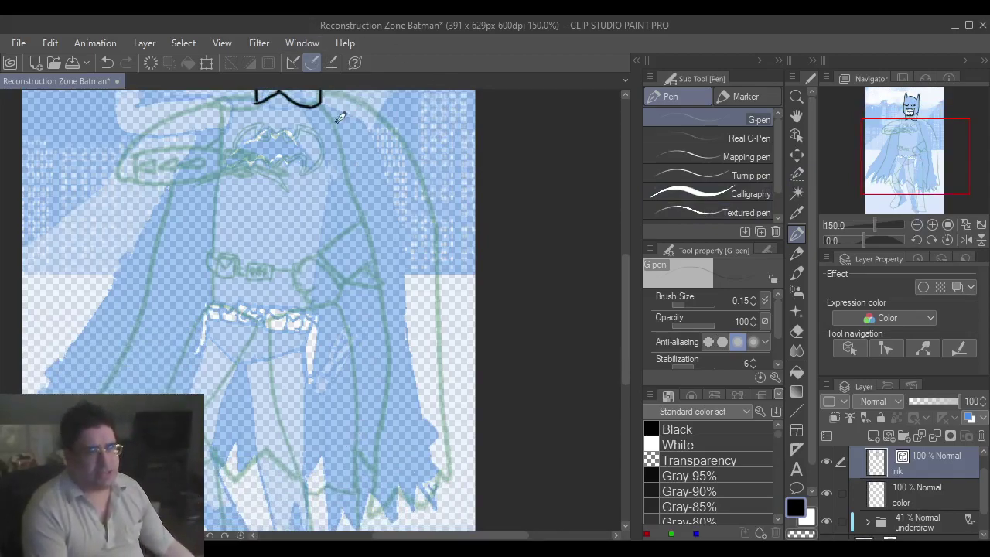
{"action": "mouse_move", "coordinate": [322, 101]}
{"action": "left_mouse_down"}
{"action": "mouse_move", "coordinate": [378, 230]}
{"action": "mouse_move", "coordinate": [379, 312]}
{"action": "mouse_move", "coordinate": [373, 392]}
{"action": "mouse_move", "coordinate": [343, 464]}
{"action": "mouse_move", "coordinate": [309, 500]}
{"action": "mouse_move", "coordinate": [398, 457]}
{"action": "mouse_move", "coordinate": [446, 470]}
{"action": "left_mouse_up"}
{"action": "key", "text": "ctrl+z"}
{"action": "key", "text": "ctrl+z"}
{"action": "key", "text": "ctrl+z"}
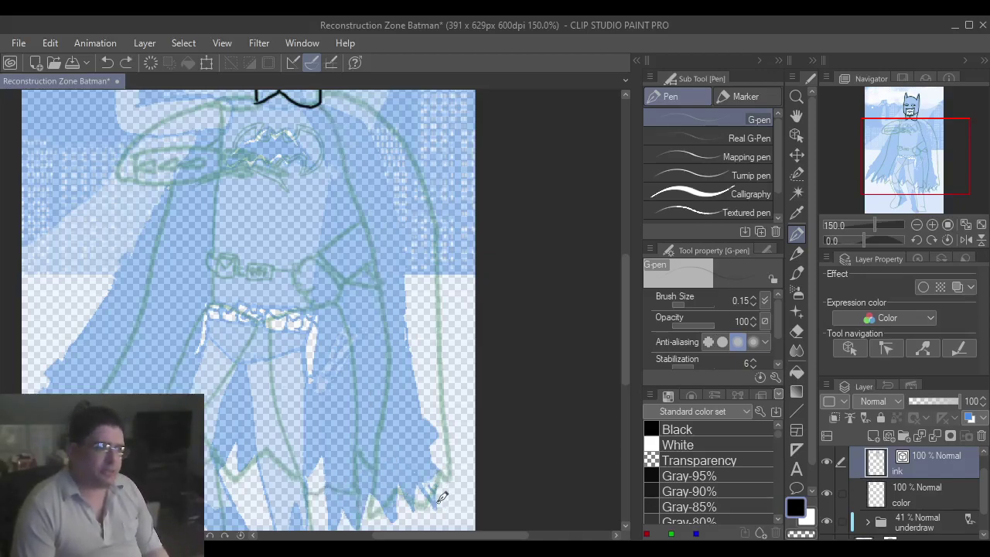
- Switch to the Brush pen and test cape strokes, thinning the brush to 0.50
{"action": "left_click", "coordinate": [798, 275]}
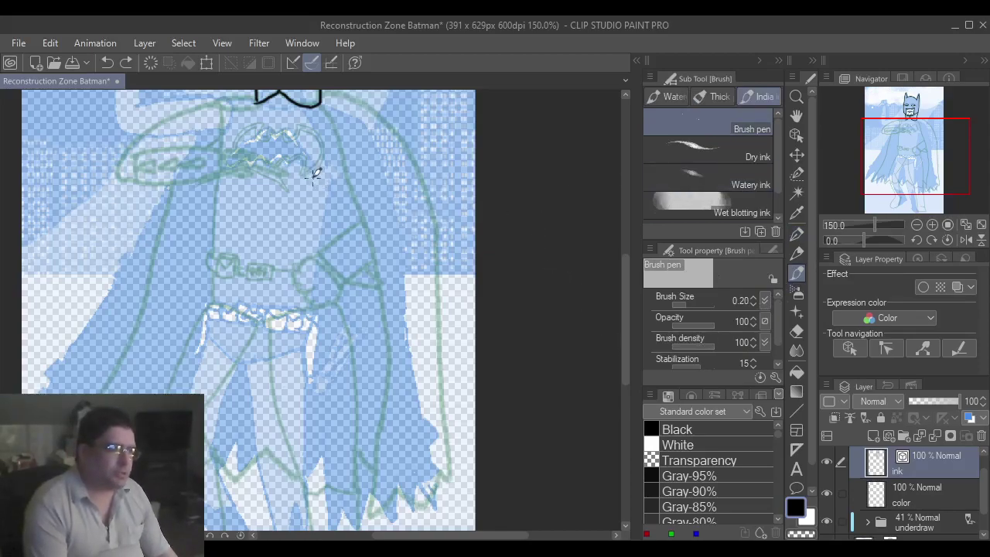
{"action": "left_click_drag", "start_coordinate": [313, 177], "coordinate": [371, 335]}
{"action": "key", "text": "ctrl+z"}
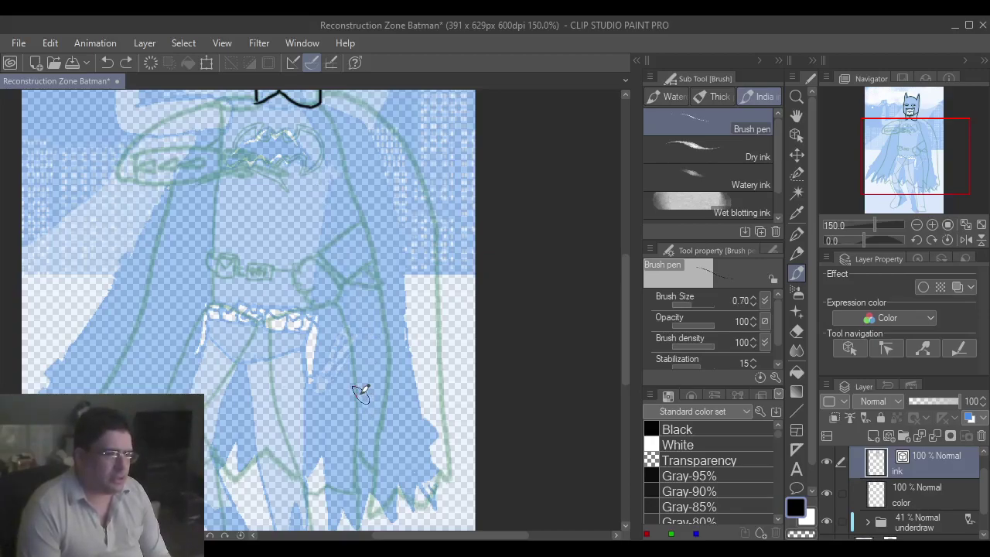
{"action": "left_click_drag", "start_coordinate": [320, 112], "coordinate": [340, 184]}
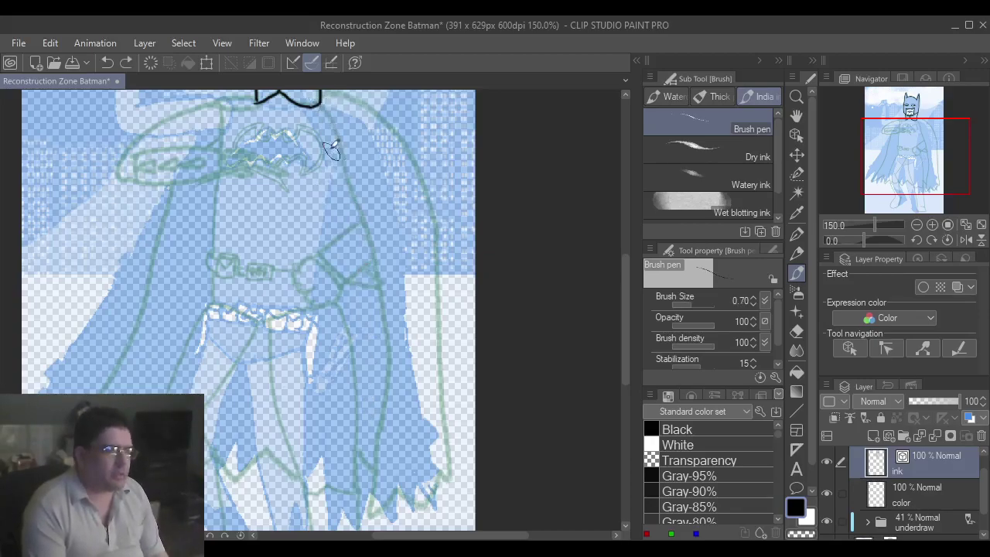
{"action": "left_click_drag", "start_coordinate": [317, 103], "coordinate": [369, 309]}
{"action": "key", "text": "ctrl+z"}
{"action": "key", "text": "bracketleft"}
{"action": "key", "text": "bracketleft"}
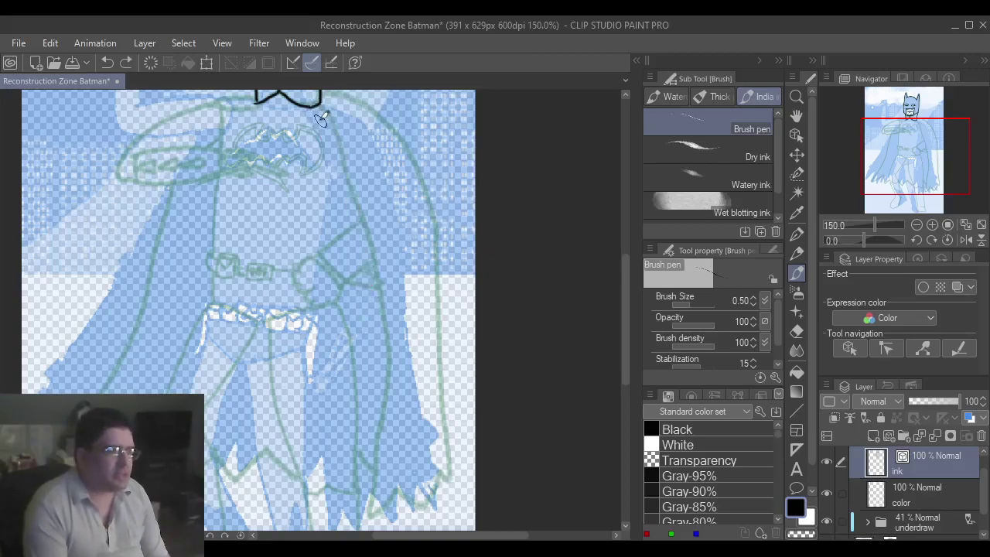
{"action": "mouse_move", "coordinate": [318, 103]}
{"action": "left_mouse_down"}
{"action": "mouse_move", "coordinate": [374, 228]}
{"action": "mouse_move", "coordinate": [390, 334]}
{"action": "mouse_move", "coordinate": [387, 433]}
{"action": "mouse_move", "coordinate": [359, 512]}
{"action": "mouse_move", "coordinate": [396, 479]}
{"action": "left_mouse_up"}
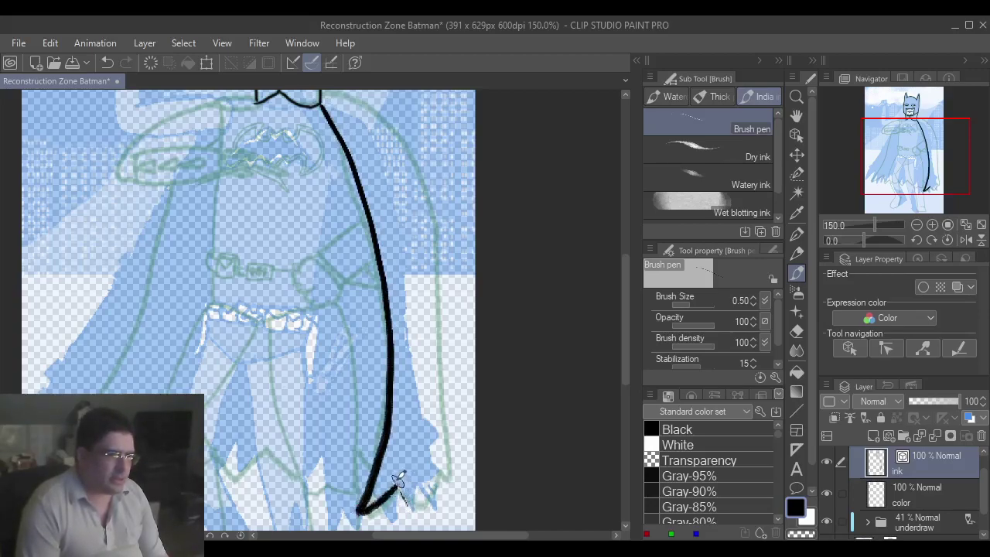
{"action": "key", "text": "ctrl+z"}
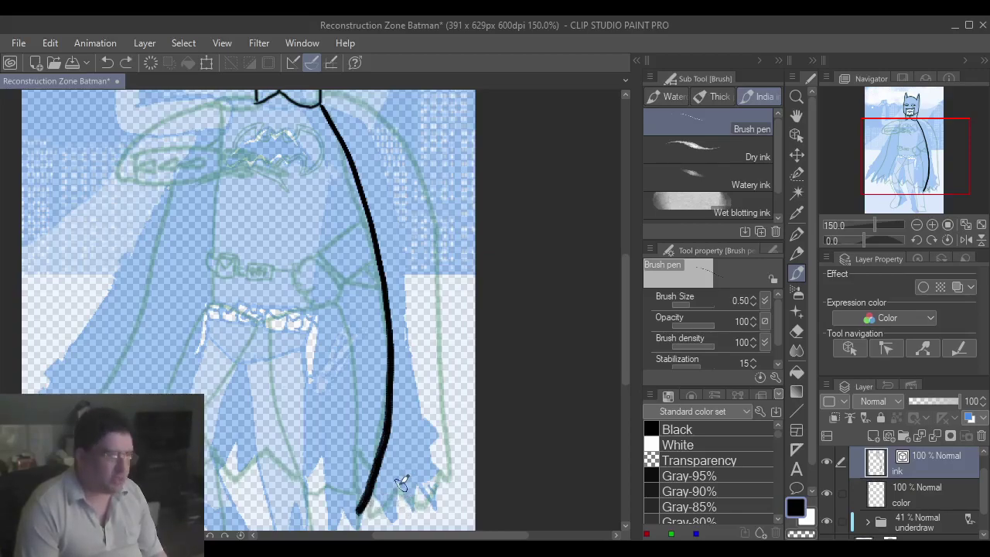
{"action": "key", "text": "ctrl+z"}
- Thin the brush to 0.25 and ink the long cape line ending in a zigzag tip
{"action": "key", "text": "bracketleft"}
{"action": "key", "text": "bracketleft"}
{"action": "mouse_move", "coordinate": [323, 98]}
{"action": "left_mouse_down"}
{"action": "mouse_move", "coordinate": [366, 225]}
{"action": "mouse_move", "coordinate": [384, 333]}
{"action": "mouse_move", "coordinate": [382, 442]}
{"action": "mouse_move", "coordinate": [358, 502]}
{"action": "mouse_move", "coordinate": [404, 483]}
{"action": "left_mouse_up"}
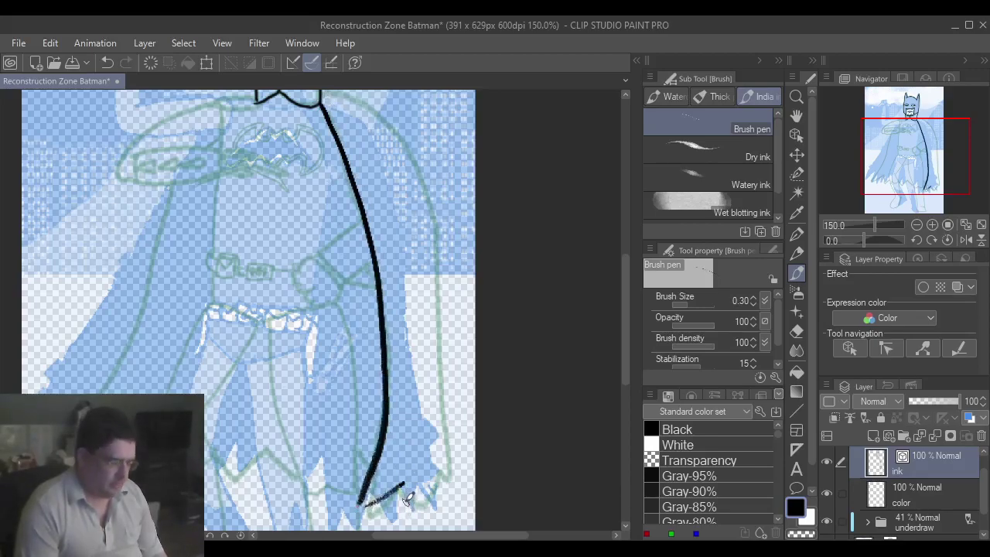
{"action": "key", "text": "ctrl+z"}
{"action": "key", "text": "ctrl+z"}
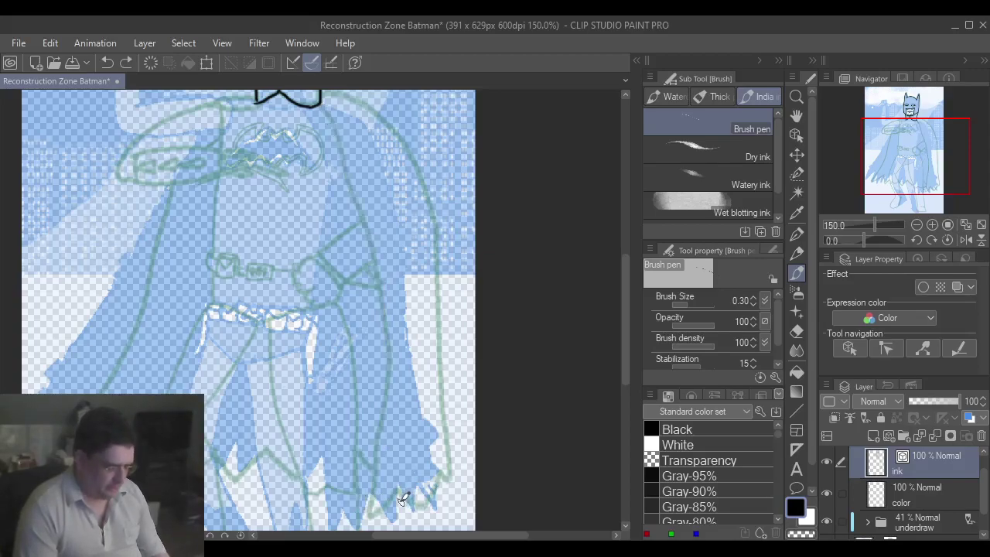
{"action": "key", "text": "bracketleft"}
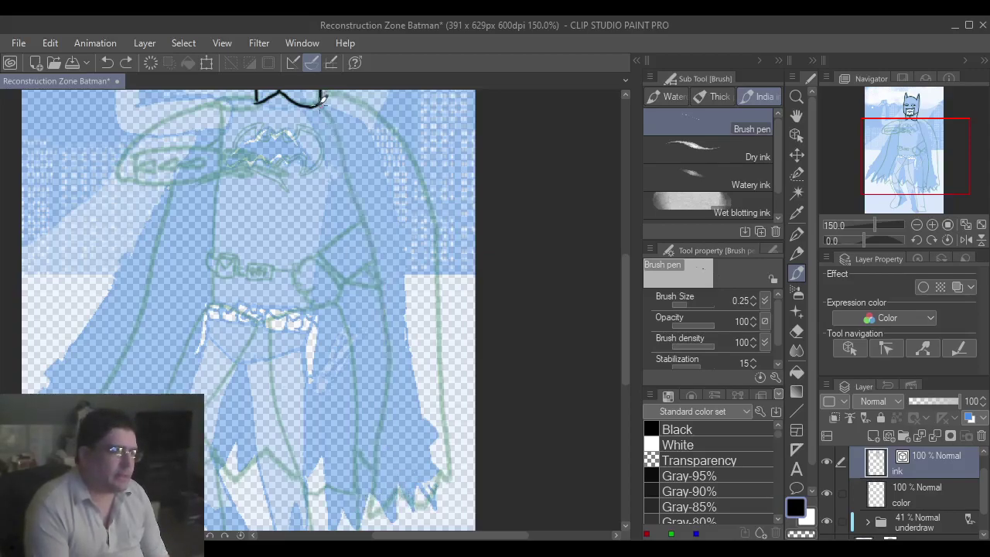
{"action": "left_click_drag", "start_coordinate": [321, 101], "coordinate": [353, 210]}
{"action": "key", "text": "ctrl+z"}
{"action": "mouse_move", "coordinate": [323, 106]}
{"action": "left_mouse_down"}
{"action": "mouse_move", "coordinate": [359, 192]}
{"action": "mouse_move", "coordinate": [390, 357]}
{"action": "mouse_move", "coordinate": [395, 410]}
{"action": "mouse_move", "coordinate": [363, 507]}
{"action": "mouse_move", "coordinate": [403, 485]}
{"action": "left_mouse_up"}
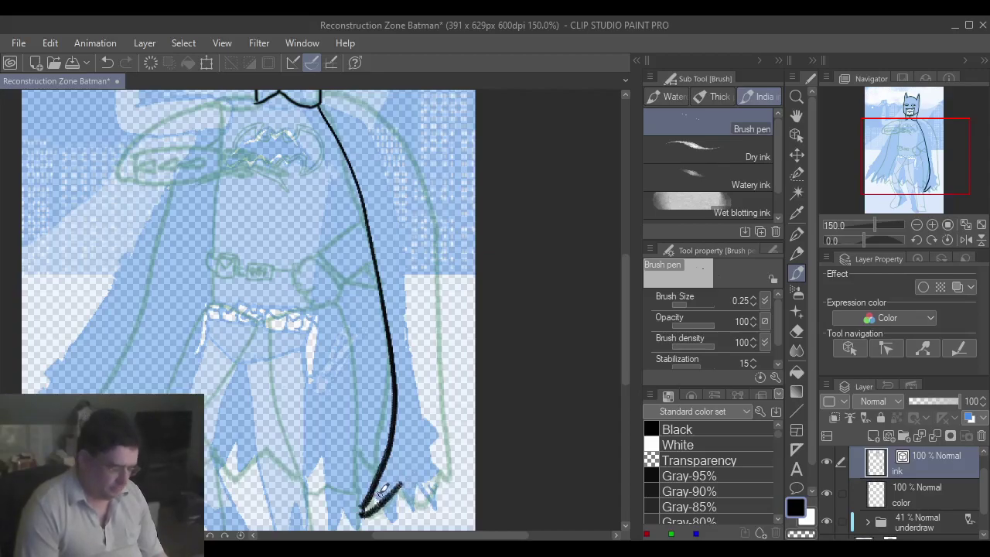
{"action": "key", "text": "ctrl+z"}
{"action": "mouse_move", "coordinate": [362, 511]}
{"action": "left_mouse_down"}
{"action": "mouse_move", "coordinate": [404, 481]}
{"action": "mouse_move", "coordinate": [428, 513]}
{"action": "mouse_move", "coordinate": [432, 481]}
{"action": "left_mouse_up"}
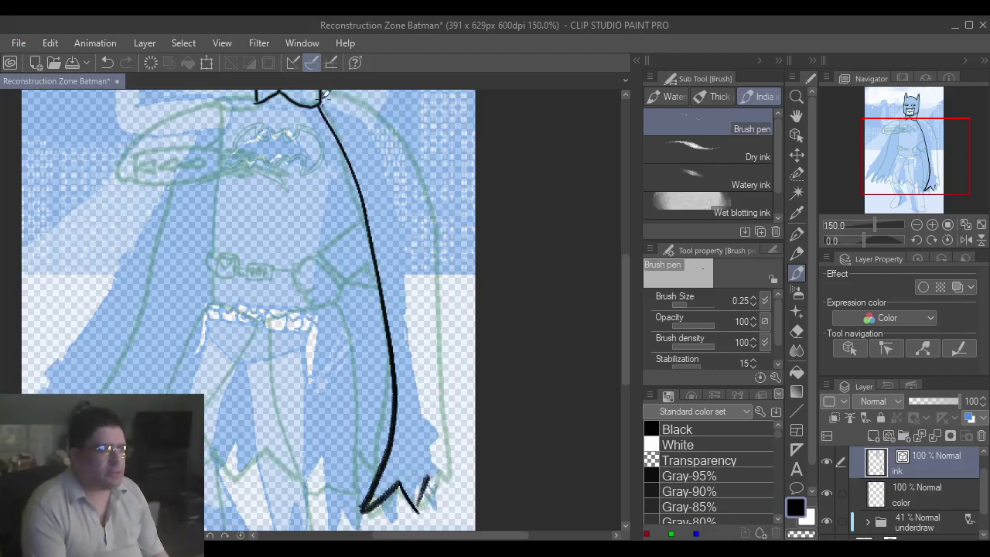
{"action": "mouse_move", "coordinate": [334, 97]}
{"action": "left_mouse_down"}
{"action": "mouse_move", "coordinate": [397, 140]}
{"action": "mouse_move", "coordinate": [413, 180]}
{"action": "mouse_move", "coordinate": [427, 342]}
{"action": "left_mouse_up"}
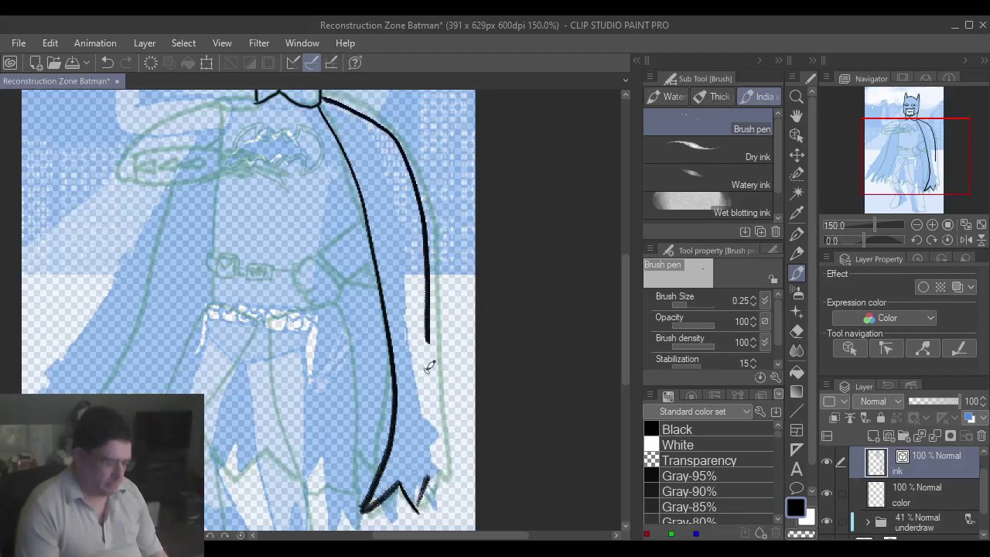
{"action": "key", "text": "ctrl+z"}
{"action": "left_click_drag", "start_coordinate": [920, 159], "coordinate": [919, 157]}
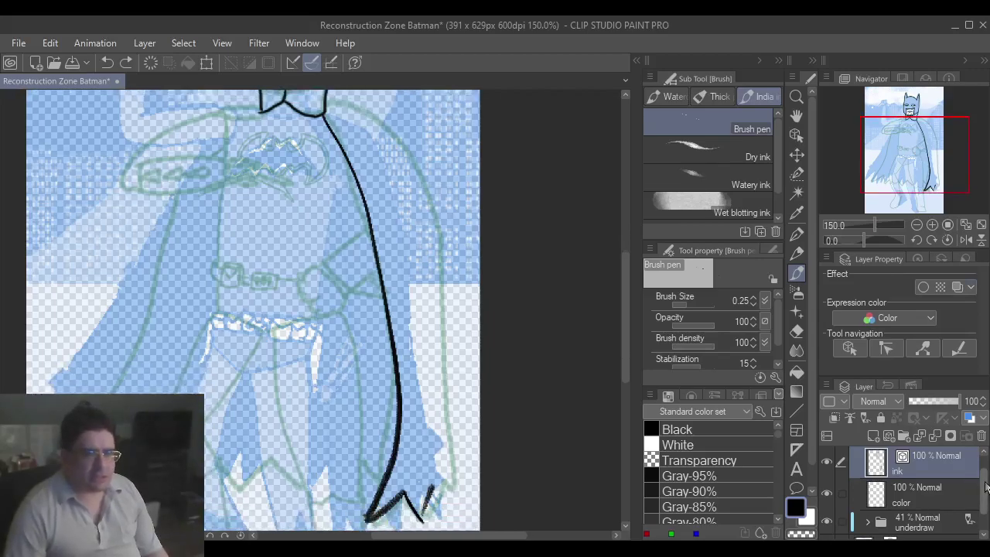
- Hide the blue reference layer and try strokes up from the cape's jagged hem, undoing them
{"action": "scroll", "coordinate": [978, 487], "scroll_direction": "down", "scroll_amount": 1}
{"action": "left_click", "coordinate": [828, 528]}
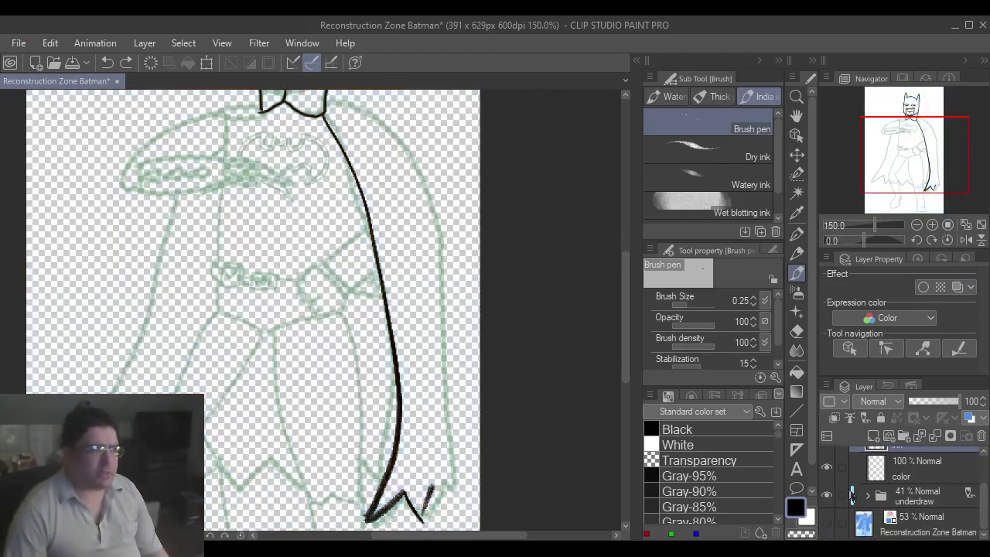
{"action": "left_click_drag", "start_coordinate": [904, 163], "coordinate": [905, 143]}
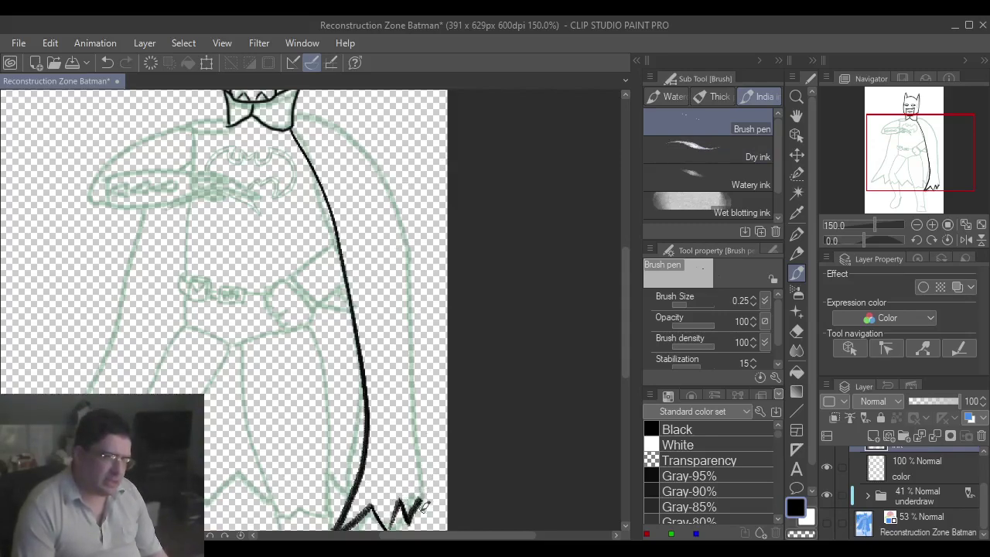
{"action": "key", "text": "ctrl+z"}
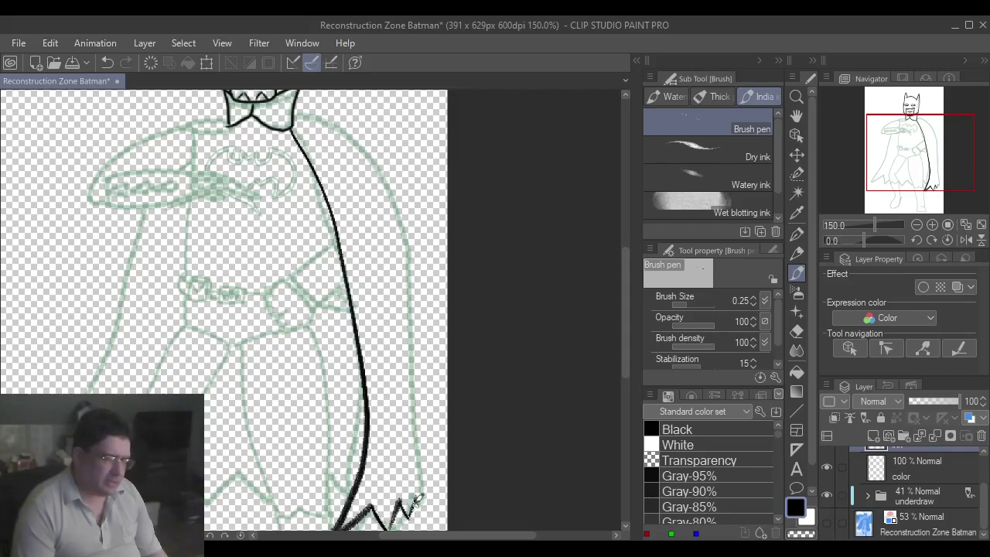
{"action": "left_click_drag", "start_coordinate": [420, 493], "coordinate": [420, 412]}
{"action": "key", "text": "ctrl+z"}
{"action": "mouse_move", "coordinate": [420, 497]}
{"action": "left_mouse_down"}
{"action": "mouse_move", "coordinate": [420, 472]}
{"action": "mouse_move", "coordinate": [414, 505]}
{"action": "mouse_move", "coordinate": [415, 340]}
{"action": "mouse_move", "coordinate": [394, 190]}
{"action": "mouse_move", "coordinate": [344, 126]}
{"action": "mouse_move", "coordinate": [291, 131]}
{"action": "left_mouse_up"}
{"action": "key", "text": "ctrl+z"}
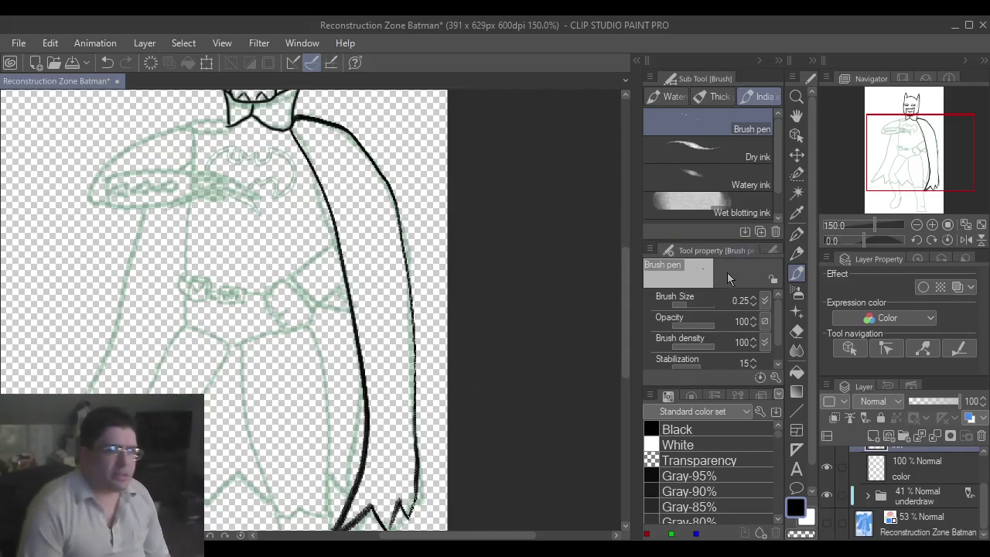
- With the G-pen, ink the bent elbow and forearm at the belt and begin the clenched fist
{"action": "left_click", "coordinate": [797, 234]}
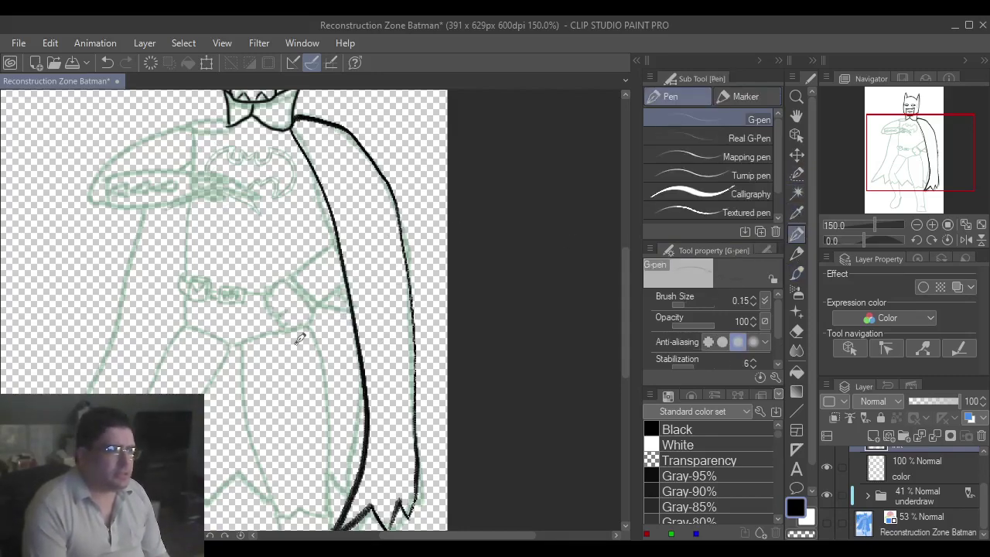
{"action": "left_click_drag", "start_coordinate": [880, 133], "coordinate": [877, 127]}
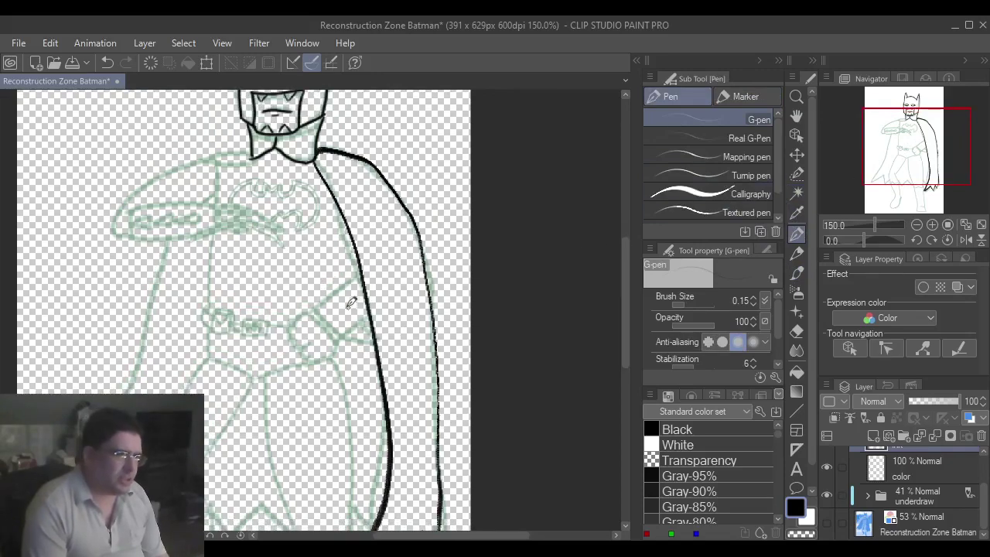
{"action": "left_click_drag", "start_coordinate": [316, 307], "coordinate": [341, 340]}
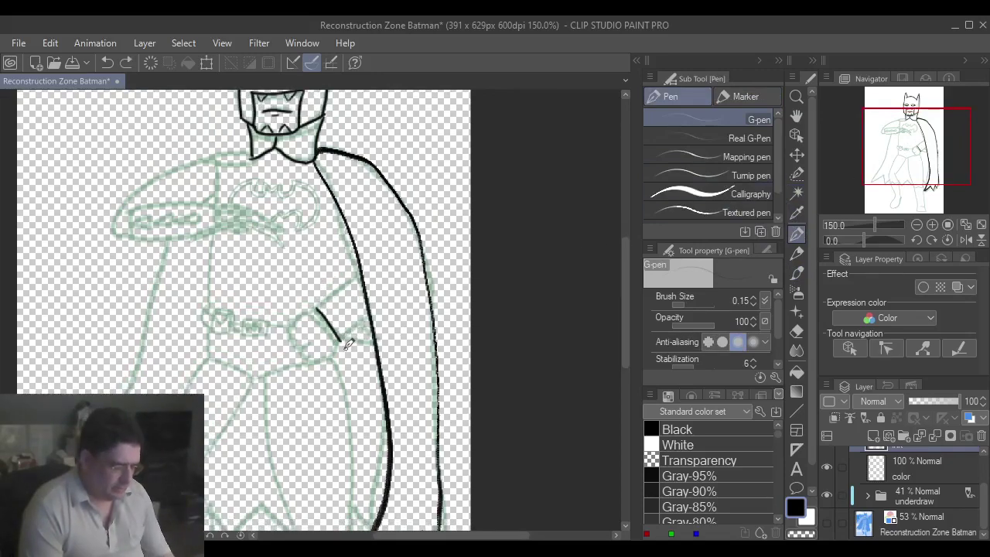
{"action": "key", "text": "ctrl+z"}
{"action": "mouse_move", "coordinate": [317, 308]}
{"action": "left_mouse_down"}
{"action": "mouse_move", "coordinate": [340, 339]}
{"action": "mouse_move", "coordinate": [370, 310]}
{"action": "mouse_move", "coordinate": [344, 286]}
{"action": "mouse_move", "coordinate": [361, 266]}
{"action": "left_mouse_up"}
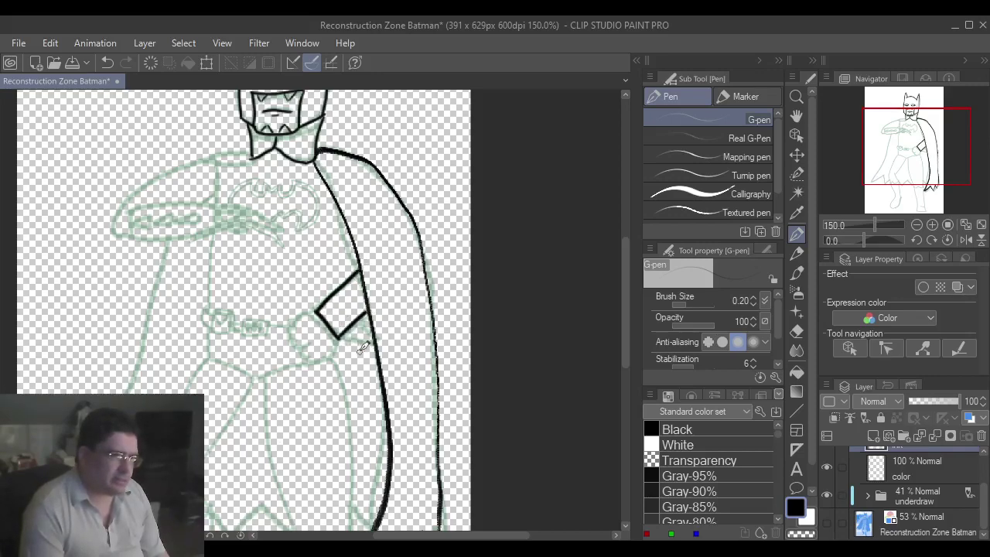
{"action": "left_click_drag", "start_coordinate": [341, 334], "coordinate": [369, 322]}
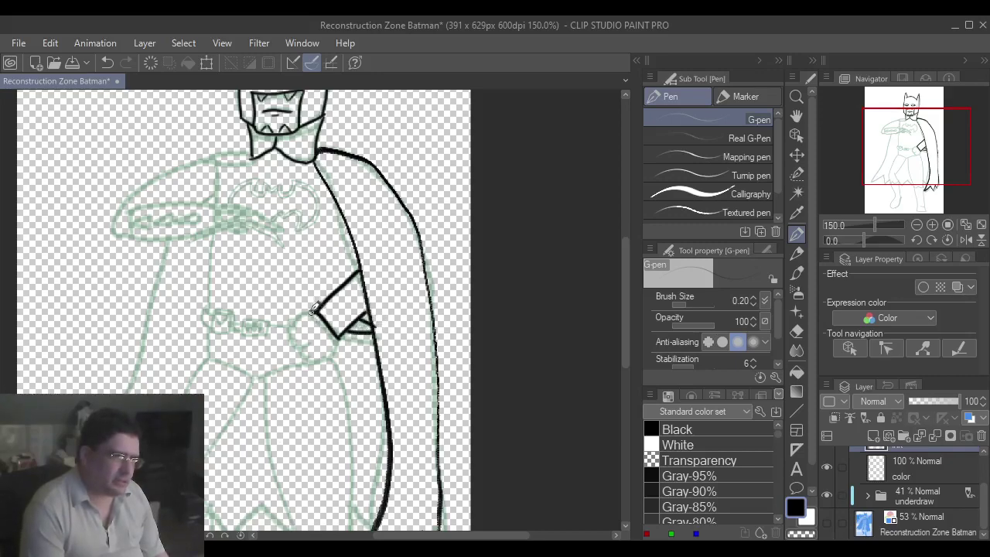
{"action": "mouse_move", "coordinate": [304, 319]}
{"action": "left_mouse_down"}
{"action": "mouse_move", "coordinate": [319, 348]}
{"action": "mouse_move", "coordinate": [334, 347]}
{"action": "left_mouse_up"}
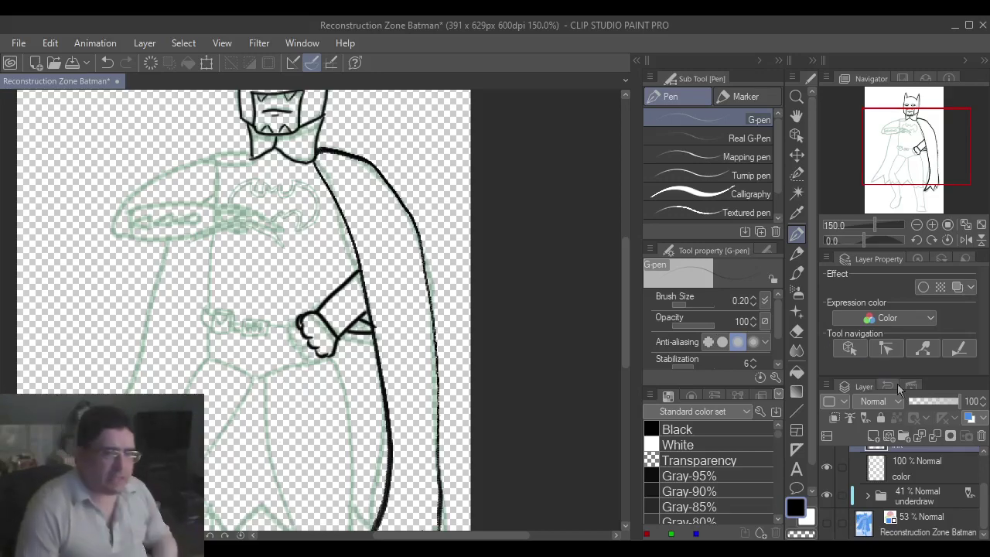
- Zoom in on the chest and ink the forearm's lower line and the hand's lower edge
{"action": "scroll", "coordinate": [985, 492], "scroll_direction": "up", "scroll_amount": 2}
{"action": "scroll", "coordinate": [985, 492], "scroll_direction": "up", "scroll_amount": 2}
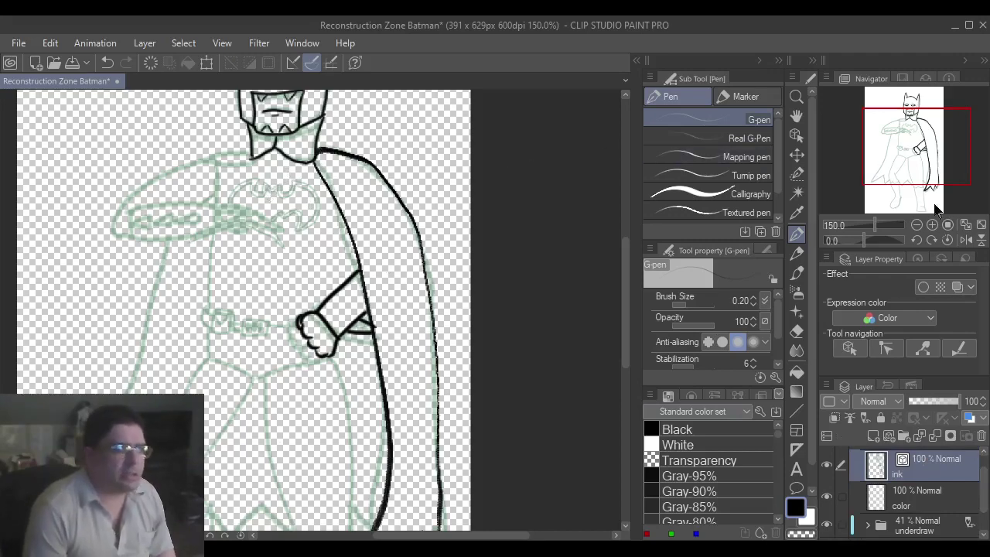
{"action": "left_click", "coordinate": [932, 225]}
{"action": "left_click", "coordinate": [932, 225]}
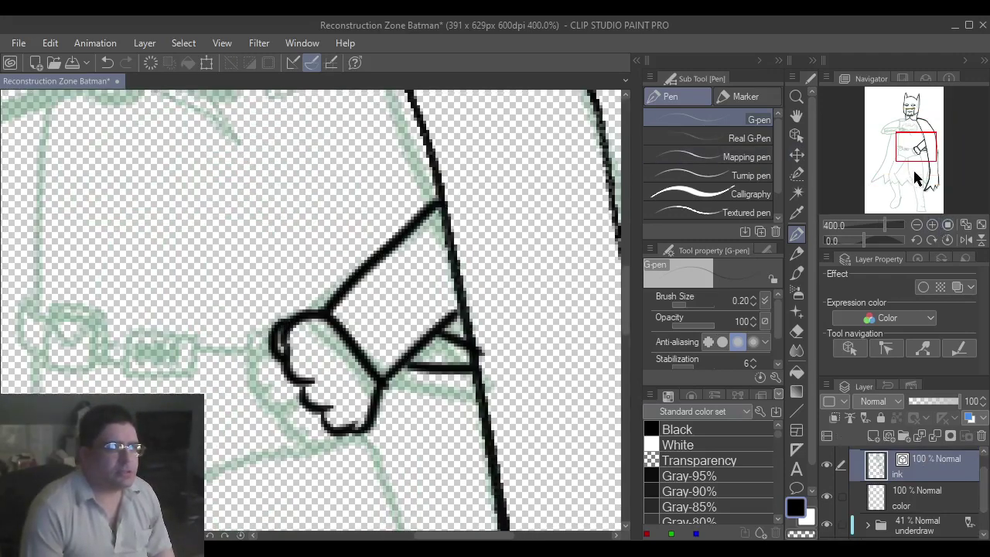
{"action": "left_click_drag", "start_coordinate": [920, 150], "coordinate": [911, 132]}
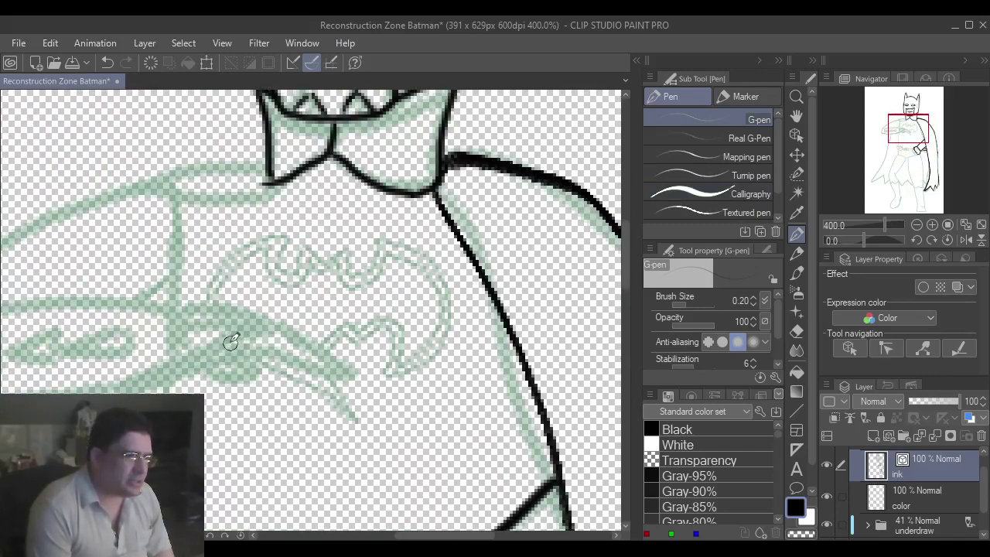
{"action": "mouse_move", "coordinate": [229, 341]}
{"action": "left_mouse_down"}
{"action": "mouse_move", "coordinate": [116, 389]}
{"action": "mouse_move", "coordinate": [249, 352]}
{"action": "mouse_move", "coordinate": [229, 358]}
{"action": "mouse_move", "coordinate": [253, 371]}
{"action": "mouse_move", "coordinate": [240, 378]}
{"action": "mouse_move", "coordinate": [219, 367]}
{"action": "mouse_move", "coordinate": [250, 354]}
{"action": "mouse_move", "coordinate": [230, 332]}
{"action": "mouse_move", "coordinate": [284, 363]}
{"action": "mouse_move", "coordinate": [349, 369]}
{"action": "mouse_move", "coordinate": [238, 311]}
{"action": "mouse_move", "coordinate": [169, 319]}
{"action": "left_mouse_up"}
{"action": "left_click_drag", "start_coordinate": [245, 362], "coordinate": [321, 378]}
- Ink the forearm's left end, top edge and bottom edge below the bat emblem
{"action": "left_click_drag", "start_coordinate": [169, 316], "coordinate": [183, 375]}
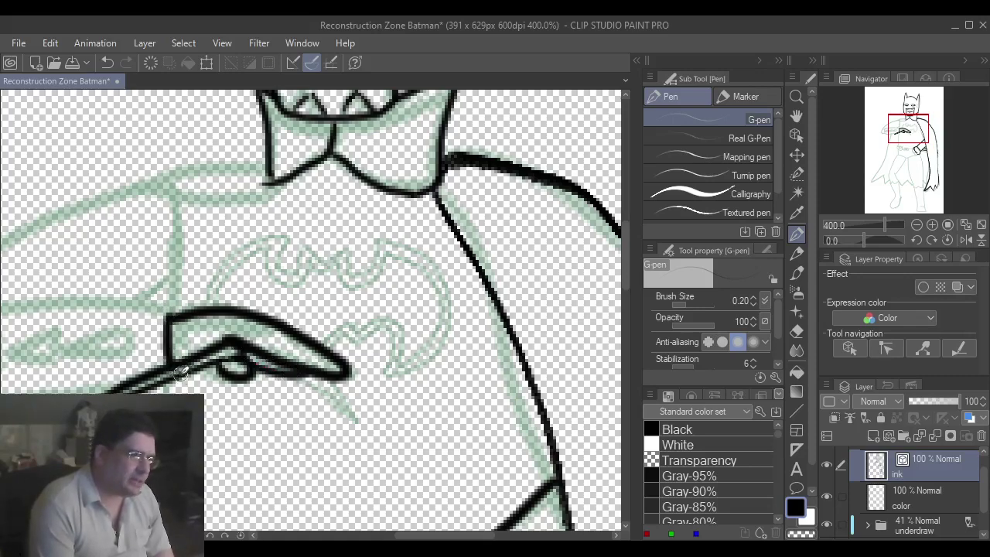
{"action": "left_click_drag", "start_coordinate": [909, 128], "coordinate": [900, 127]}
{"action": "mouse_move", "coordinate": [92, 310]}
{"action": "left_mouse_down"}
{"action": "mouse_move", "coordinate": [105, 382]}
{"action": "mouse_move", "coordinate": [267, 380]}
{"action": "left_mouse_up"}
{"action": "mouse_move", "coordinate": [93, 310]}
{"action": "left_mouse_down"}
{"action": "mouse_move", "coordinate": [135, 298]}
{"action": "mouse_move", "coordinate": [320, 297]}
{"action": "left_mouse_up"}
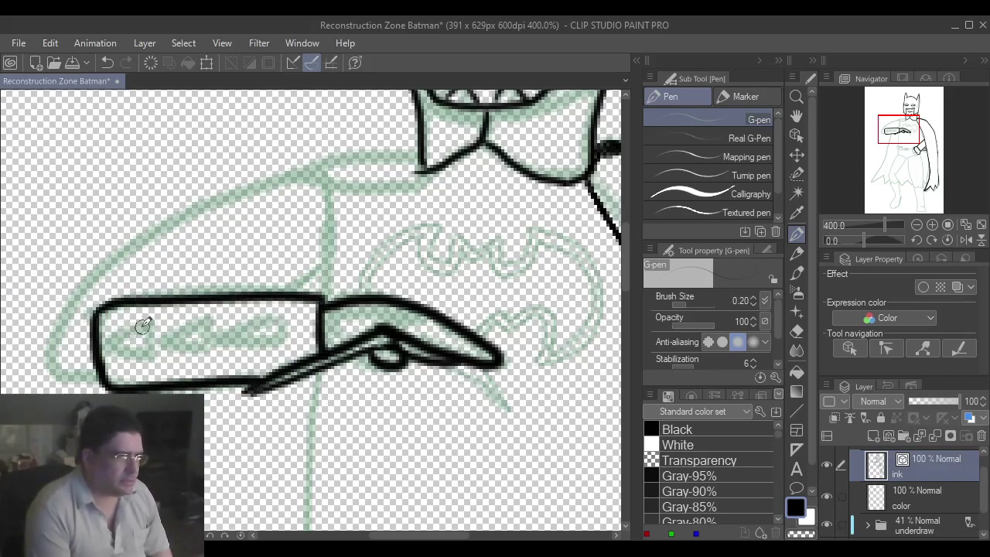
{"action": "mouse_move", "coordinate": [144, 325]}
{"action": "left_mouse_down"}
{"action": "mouse_move", "coordinate": [84, 354]}
{"action": "mouse_move", "coordinate": [148, 353]}
{"action": "left_mouse_up"}
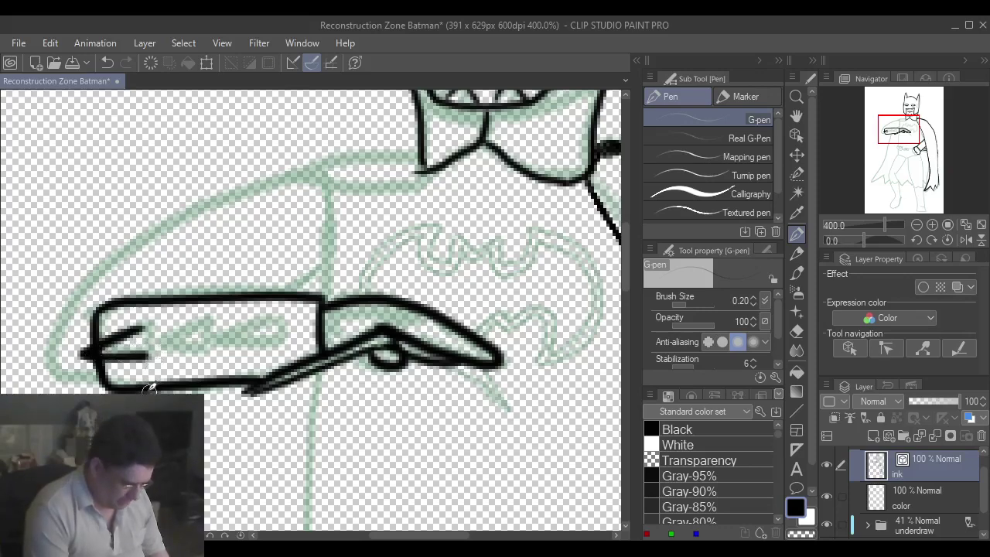
- Erase the stray forearm strokes and redraw the forearm's top and lower edges with the G-pen
{"action": "key", "text": "e"}
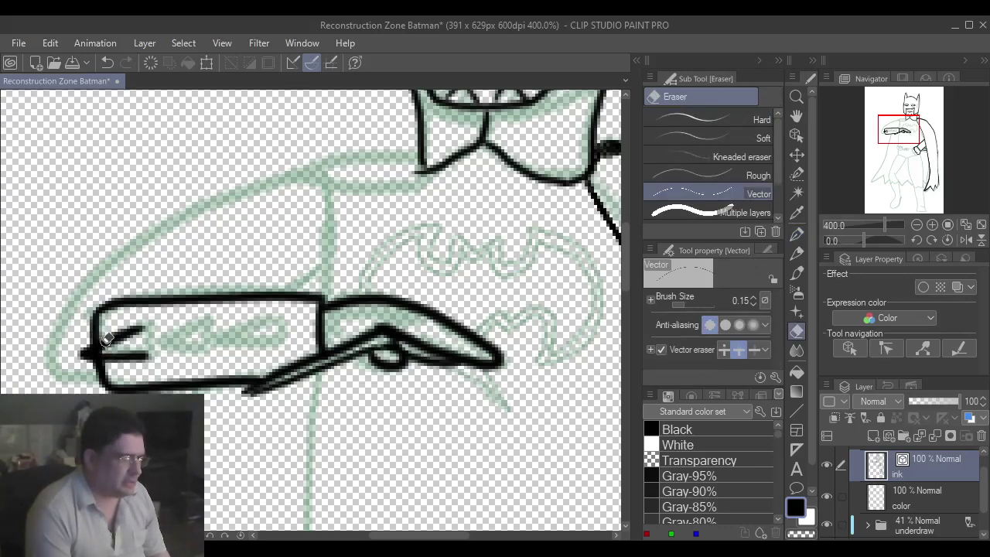
{"action": "mouse_move", "coordinate": [96, 313]}
{"action": "left_mouse_down"}
{"action": "mouse_move", "coordinate": [119, 385]}
{"action": "mouse_move", "coordinate": [99, 369]}
{"action": "mouse_move", "coordinate": [113, 388]}
{"action": "left_mouse_up"}
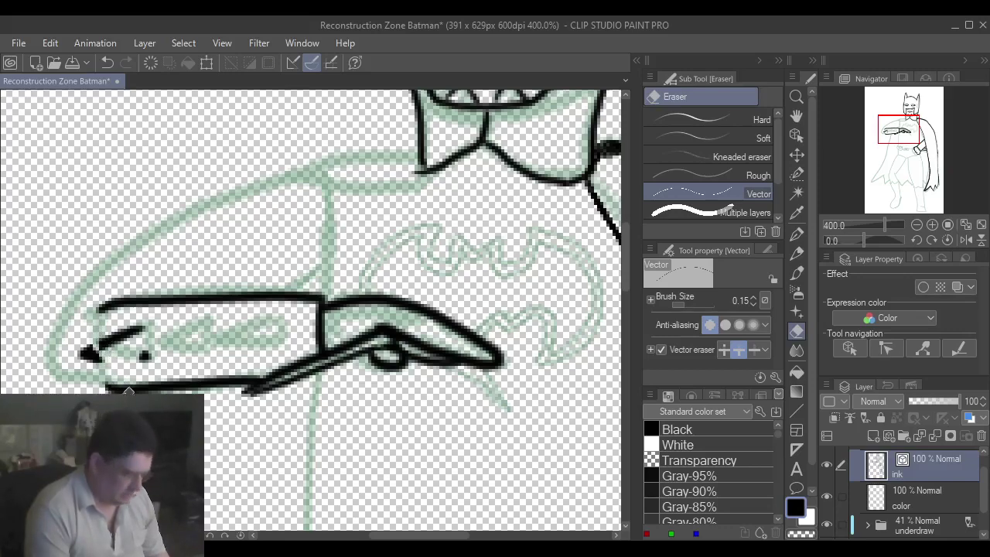
{"action": "key", "text": "p"}
{"action": "left_click_drag", "start_coordinate": [136, 328], "coordinate": [101, 353]}
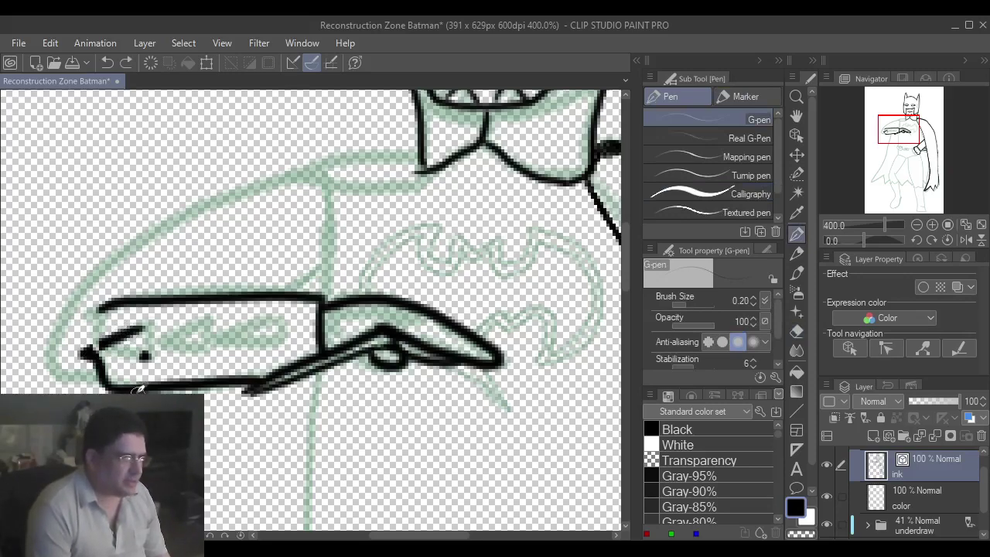
{"action": "key", "text": "ctrl+z"}
{"action": "key", "text": "ctrl+z"}
{"action": "key", "text": "ctrl+z"}
{"action": "key", "text": "ctrl+z"}
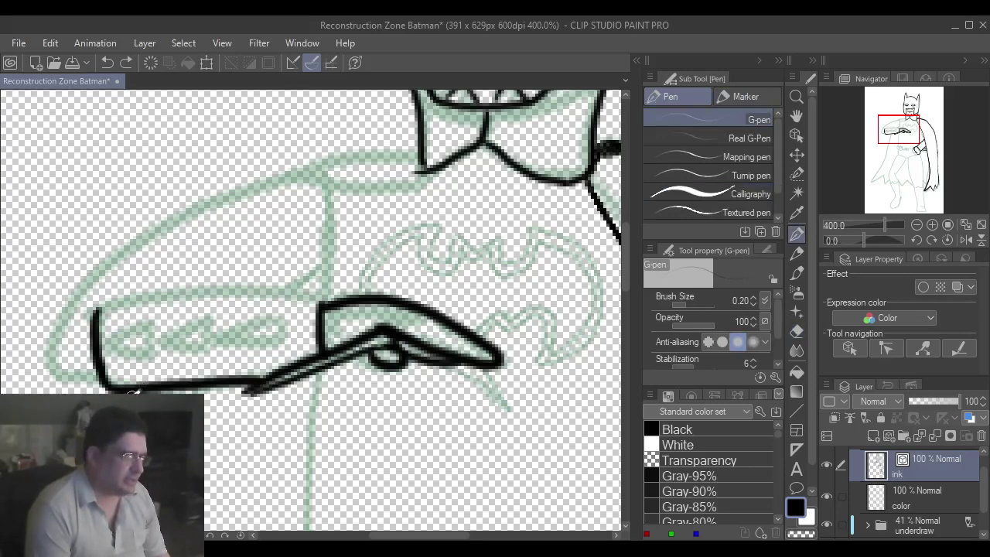
{"action": "key", "text": "ctrl+z"}
{"action": "key", "text": "ctrl+z"}
{"action": "key", "text": "ctrl+z"}
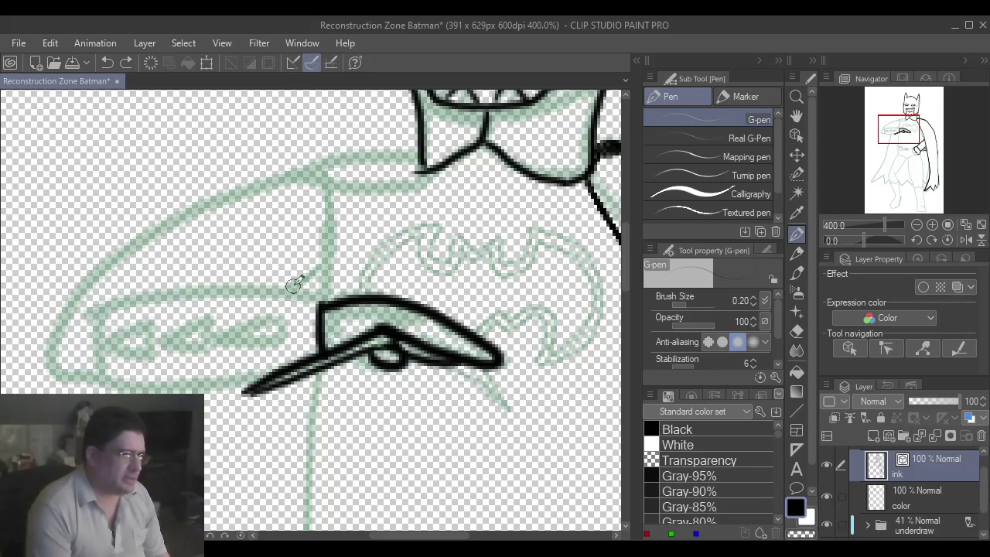
{"action": "mouse_move", "coordinate": [319, 295]}
{"action": "left_mouse_down"}
{"action": "mouse_move", "coordinate": [157, 299]}
{"action": "mouse_move", "coordinate": [97, 310]}
{"action": "left_mouse_up"}
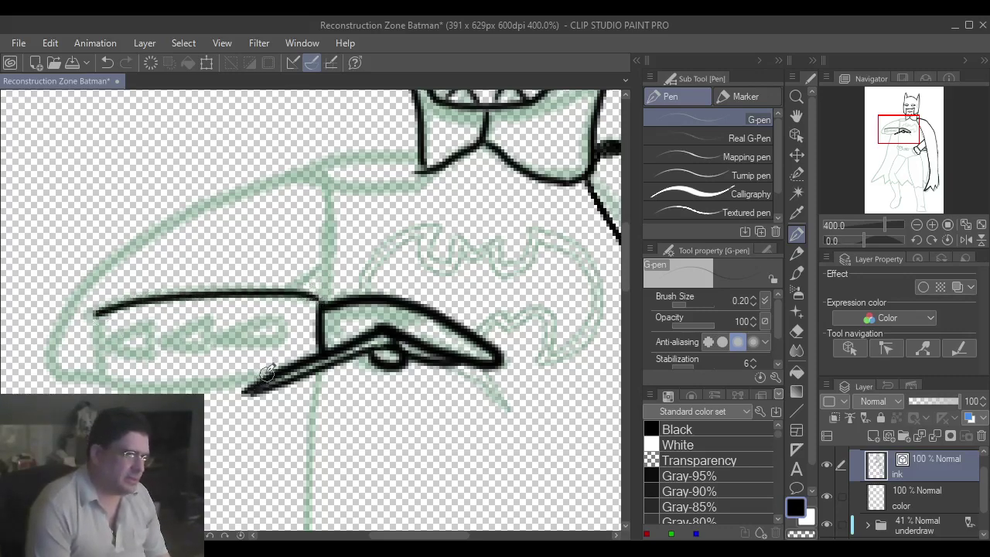
{"action": "left_click_drag", "start_coordinate": [259, 385], "coordinate": [89, 387]}
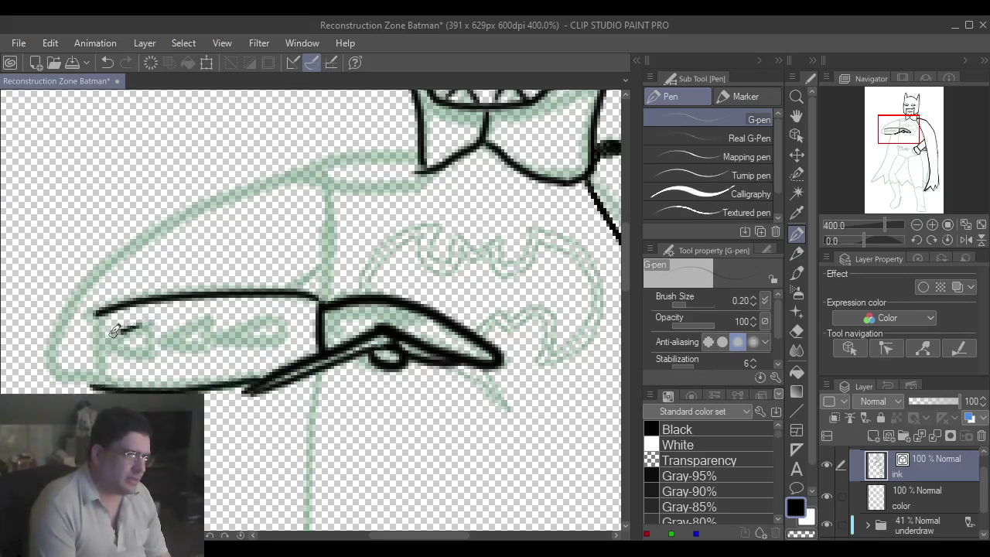
{"action": "mouse_move", "coordinate": [112, 331]}
{"action": "left_mouse_down"}
{"action": "mouse_move", "coordinate": [87, 346]}
{"action": "mouse_move", "coordinate": [137, 352]}
{"action": "left_mouse_up"}
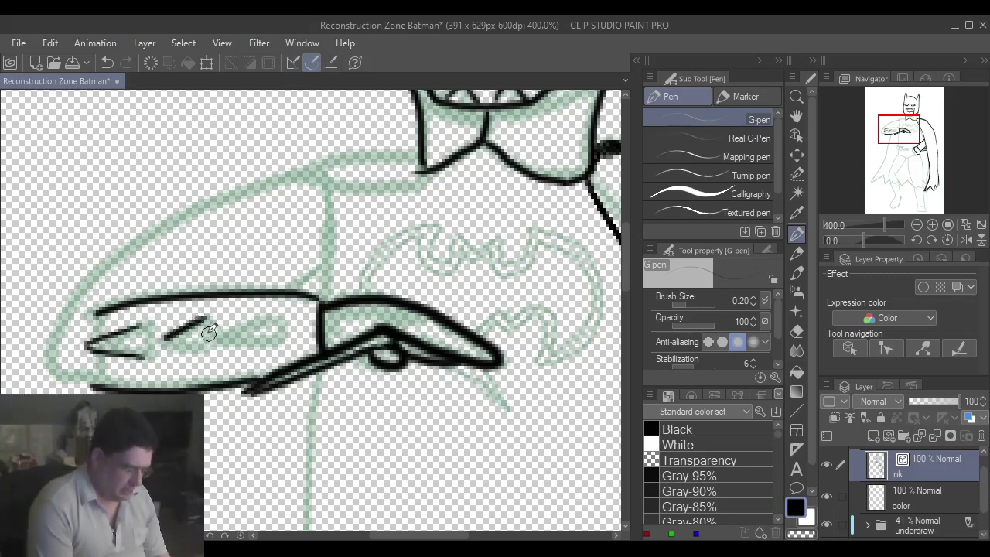
- Add chevron markings to the gauntlet and close off its ends
{"action": "mouse_move", "coordinate": [207, 318]}
{"action": "left_mouse_down"}
{"action": "mouse_move", "coordinate": [163, 341]}
{"action": "mouse_move", "coordinate": [213, 354]}
{"action": "left_mouse_up"}
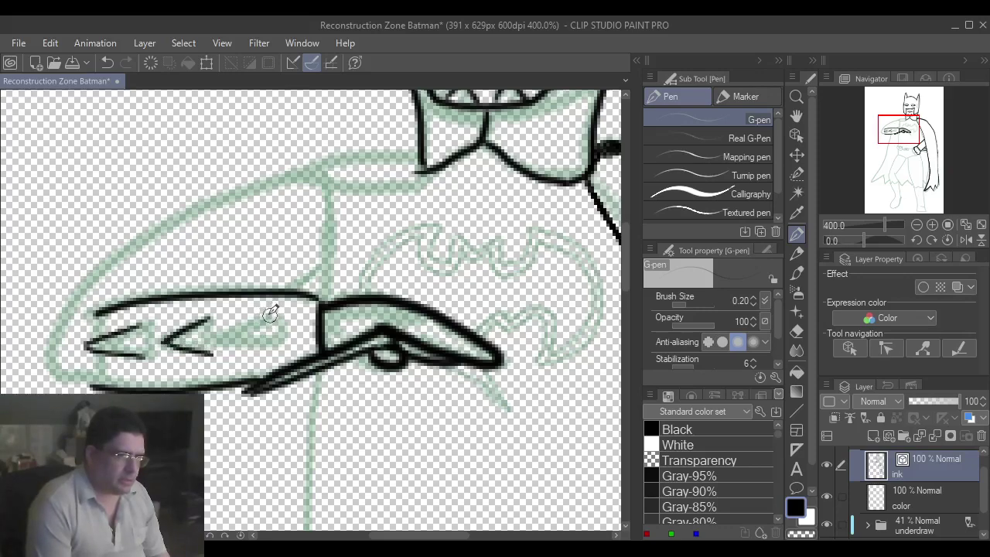
{"action": "left_click_drag", "start_coordinate": [267, 316], "coordinate": [232, 348]}
{"action": "key", "text": "ctrl+z"}
{"action": "mouse_move", "coordinate": [278, 311]}
{"action": "left_mouse_down"}
{"action": "mouse_move", "coordinate": [241, 344]}
{"action": "mouse_move", "coordinate": [237, 337]}
{"action": "mouse_move", "coordinate": [276, 351]}
{"action": "left_mouse_up"}
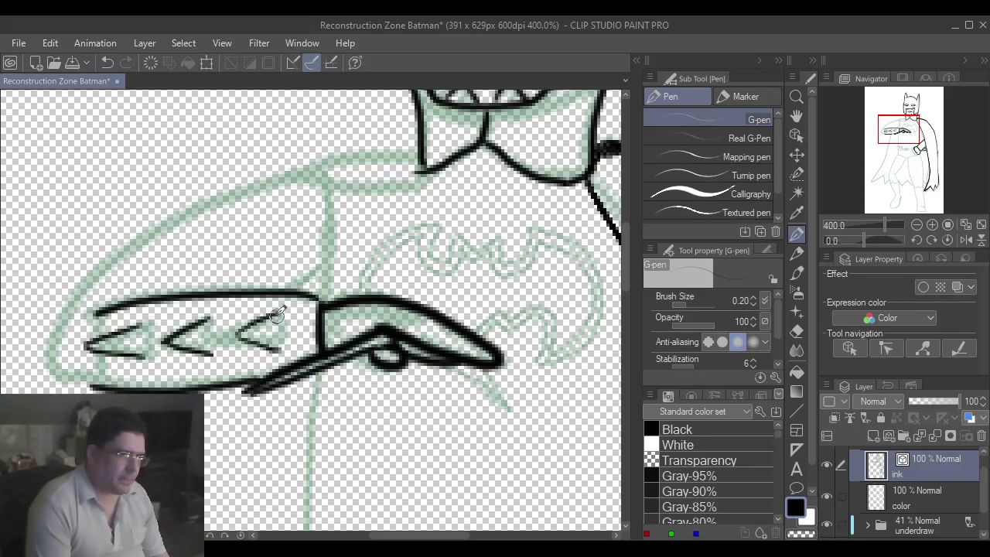
{"action": "left_click_drag", "start_coordinate": [280, 312], "coordinate": [283, 352]}
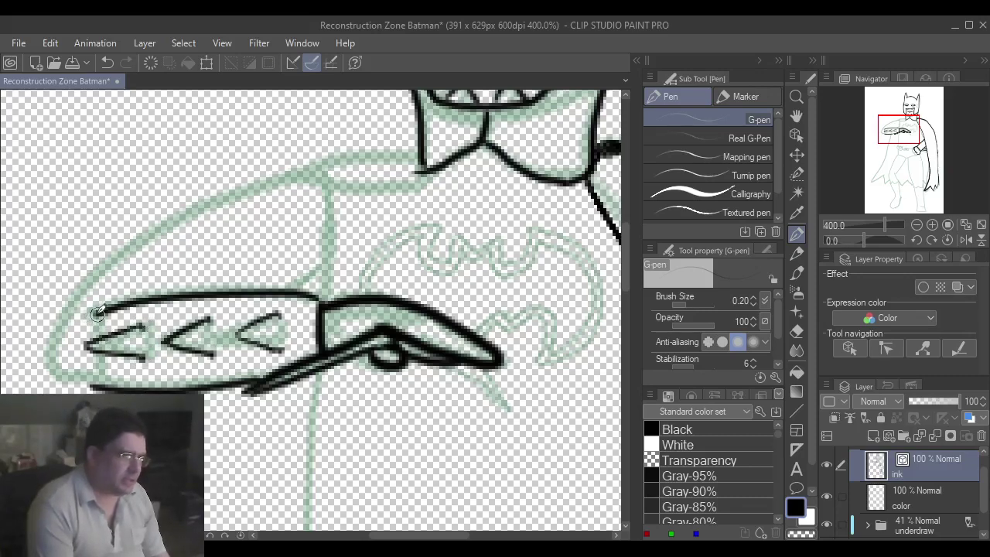
{"action": "mouse_move", "coordinate": [95, 308]}
{"action": "left_mouse_down"}
{"action": "mouse_move", "coordinate": [107, 384]}
{"action": "mouse_move", "coordinate": [67, 373]}
{"action": "mouse_move", "coordinate": [56, 360]}
{"action": "mouse_move", "coordinate": [61, 306]}
{"action": "mouse_move", "coordinate": [140, 245]}
{"action": "mouse_move", "coordinate": [276, 177]}
{"action": "mouse_move", "coordinate": [313, 170]}
{"action": "left_mouse_up"}
- Ink the upper arm and shoulder with the brush pen, then the sleeve line down to the forearm
{"action": "left_click", "coordinate": [797, 272]}
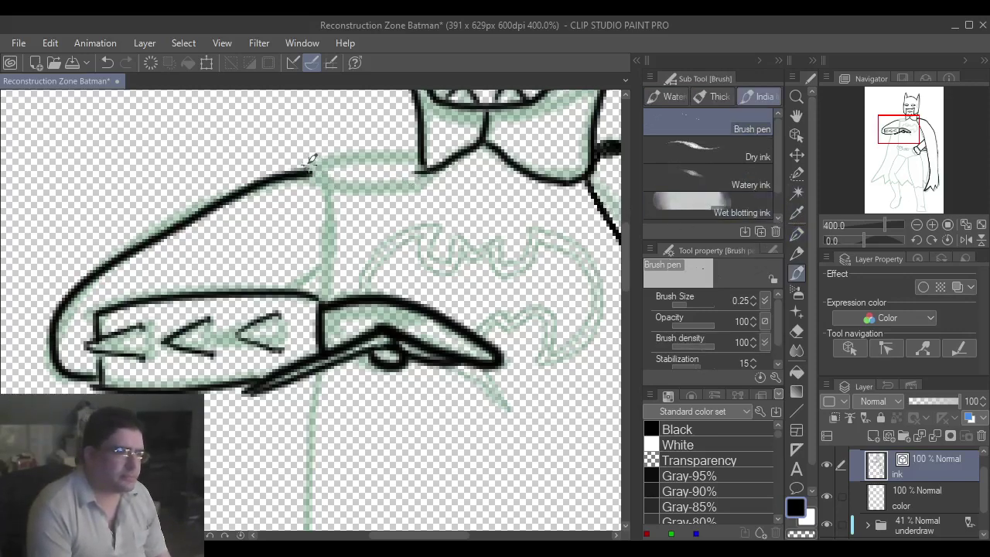
{"action": "mouse_move", "coordinate": [311, 170]}
{"action": "left_mouse_down"}
{"action": "mouse_move", "coordinate": [363, 186]}
{"action": "mouse_move", "coordinate": [434, 176]}
{"action": "left_mouse_up"}
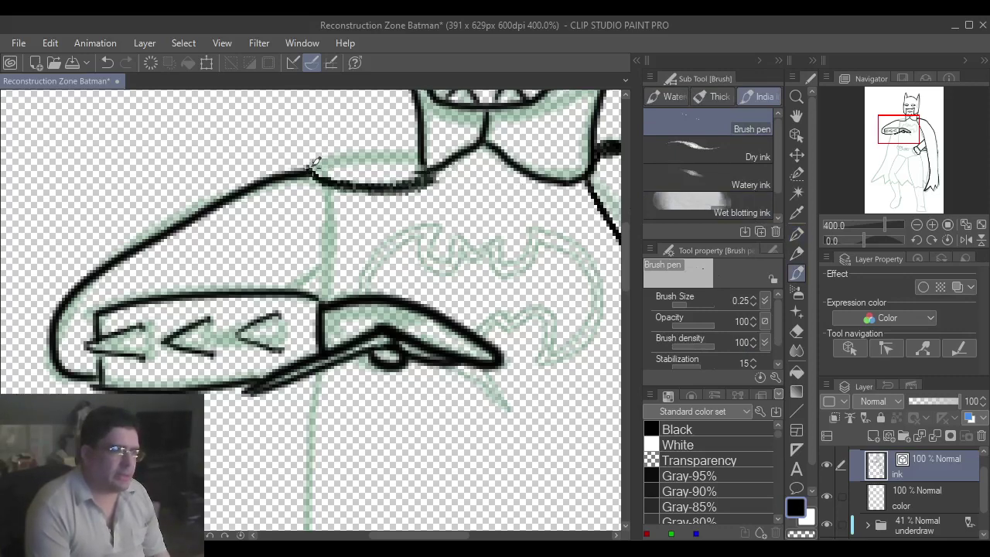
{"action": "left_click_drag", "start_coordinate": [314, 163], "coordinate": [424, 150]}
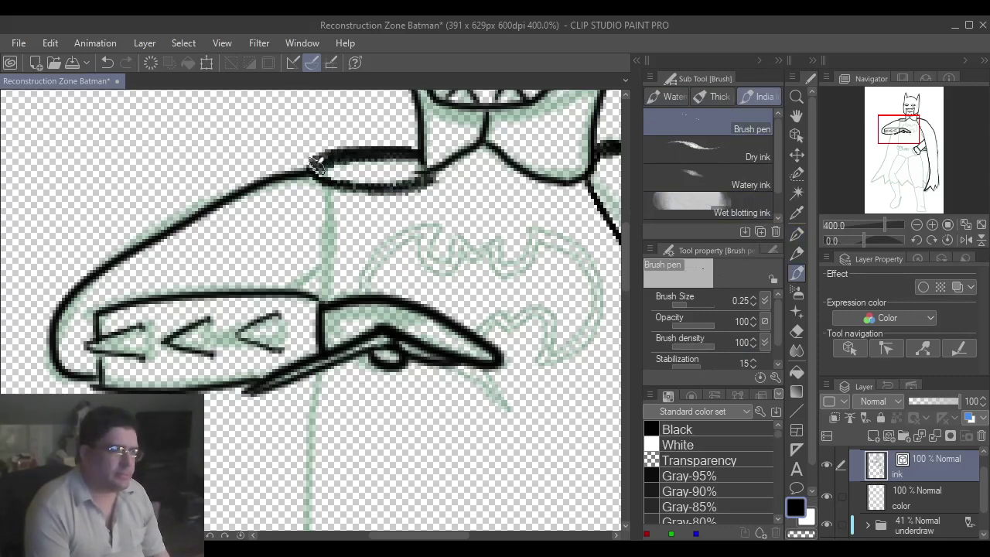
{"action": "key", "text": "p"}
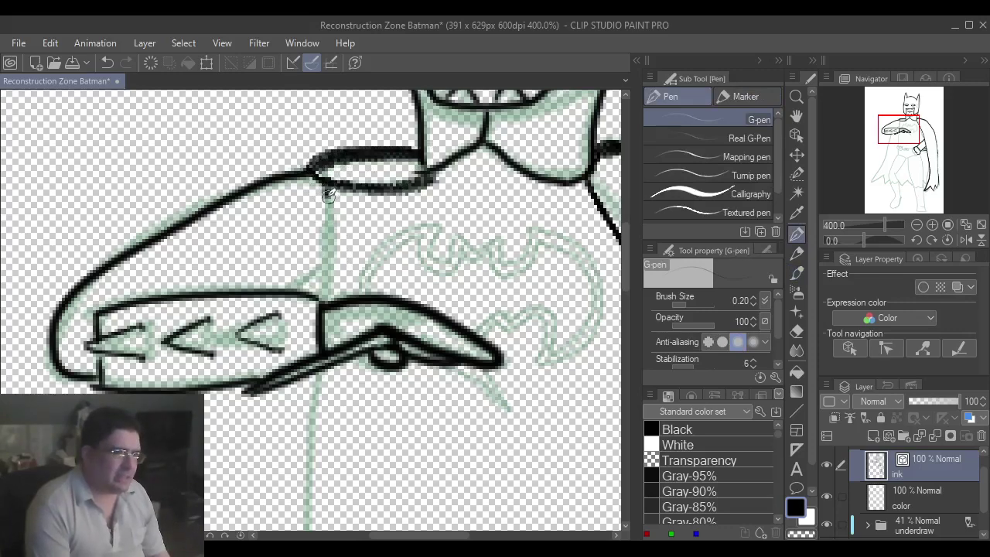
{"action": "mouse_move", "coordinate": [328, 196]}
{"action": "left_mouse_down"}
{"action": "mouse_move", "coordinate": [326, 300]}
{"action": "mouse_move", "coordinate": [323, 264]}
{"action": "left_mouse_up"}
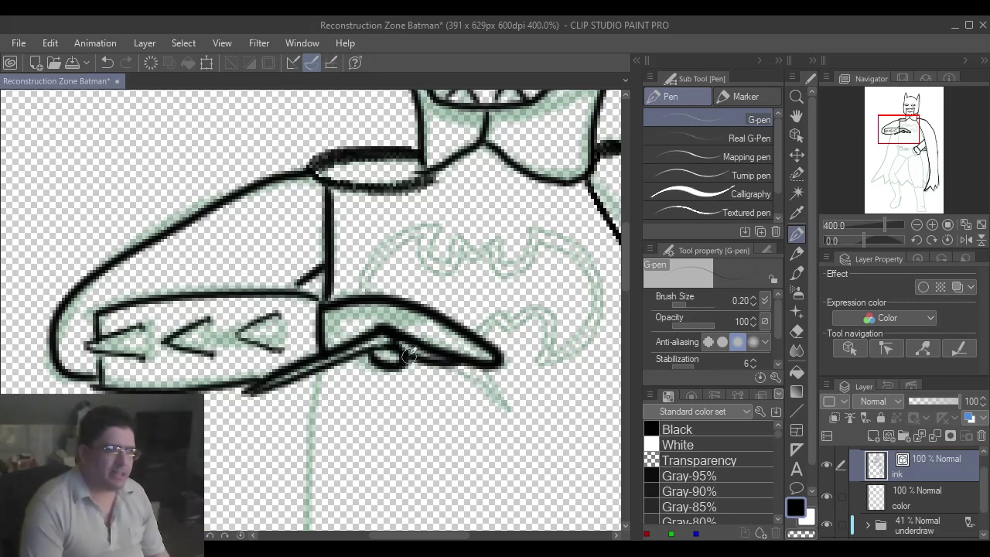
{"action": "left_click_drag", "start_coordinate": [905, 132], "coordinate": [908, 143]}
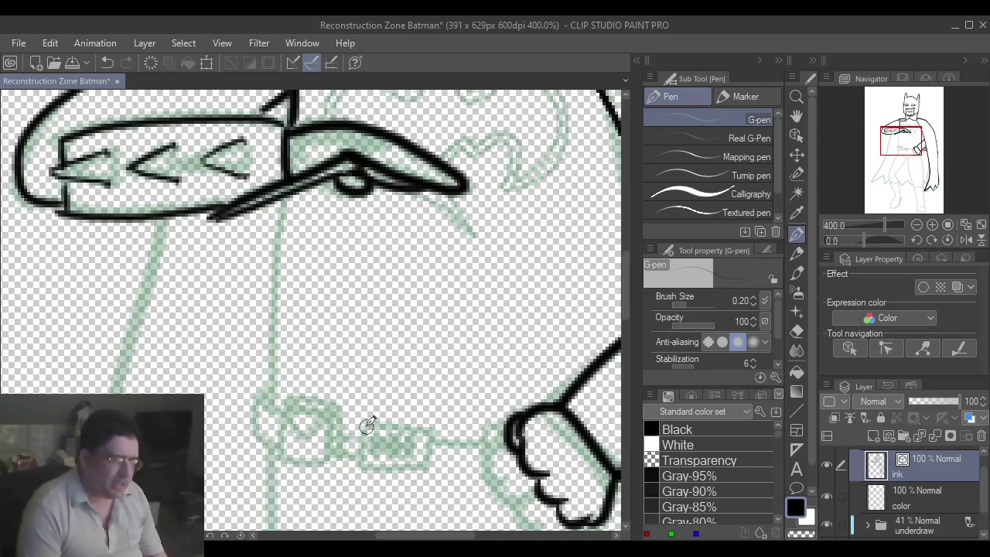
- Ink the belt buckle's top and bottom edges as an empty rectangle, removing the marks inside
{"action": "mouse_move", "coordinate": [368, 426]}
{"action": "left_mouse_down"}
{"action": "mouse_move", "coordinate": [364, 467]}
{"action": "mouse_move", "coordinate": [431, 460]}
{"action": "left_mouse_up"}
{"action": "key", "text": "ctrl+z"}
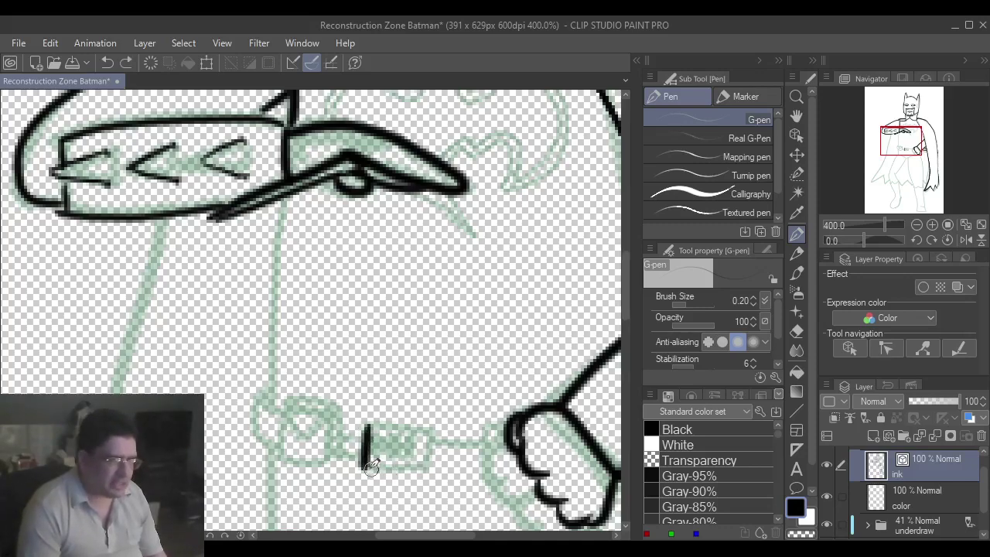
{"action": "left_click_drag", "start_coordinate": [369, 462], "coordinate": [427, 468]}
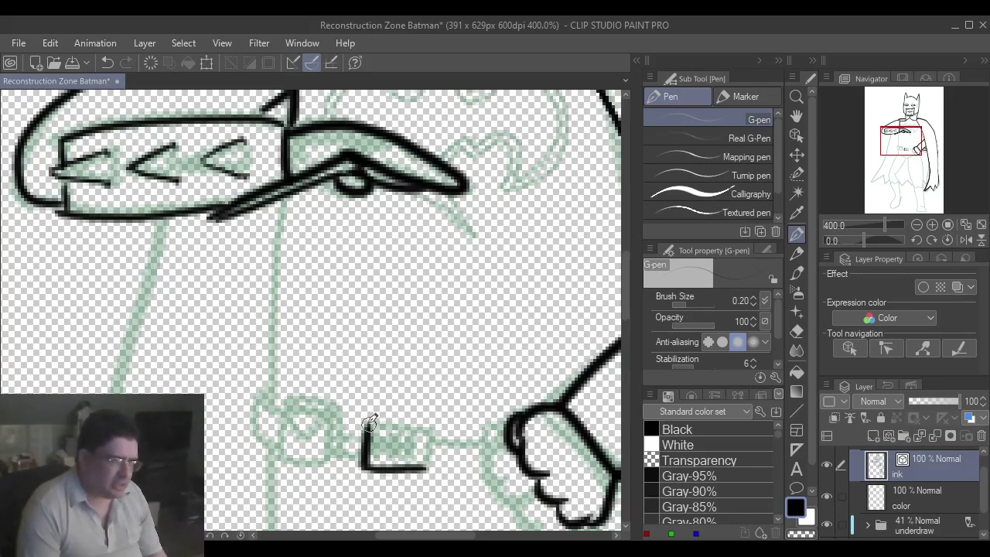
{"action": "mouse_move", "coordinate": [363, 425]}
{"action": "left_mouse_down"}
{"action": "mouse_move", "coordinate": [441, 424]}
{"action": "mouse_move", "coordinate": [435, 468]}
{"action": "left_mouse_up"}
{"action": "mouse_move", "coordinate": [379, 439]}
{"action": "left_mouse_down"}
{"action": "mouse_move", "coordinate": [376, 454]}
{"action": "mouse_move", "coordinate": [379, 442]}
{"action": "mouse_move", "coordinate": [396, 451]}
{"action": "mouse_move", "coordinate": [419, 440]}
{"action": "mouse_move", "coordinate": [416, 453]}
{"action": "mouse_move", "coordinate": [412, 438]}
{"action": "left_mouse_up"}
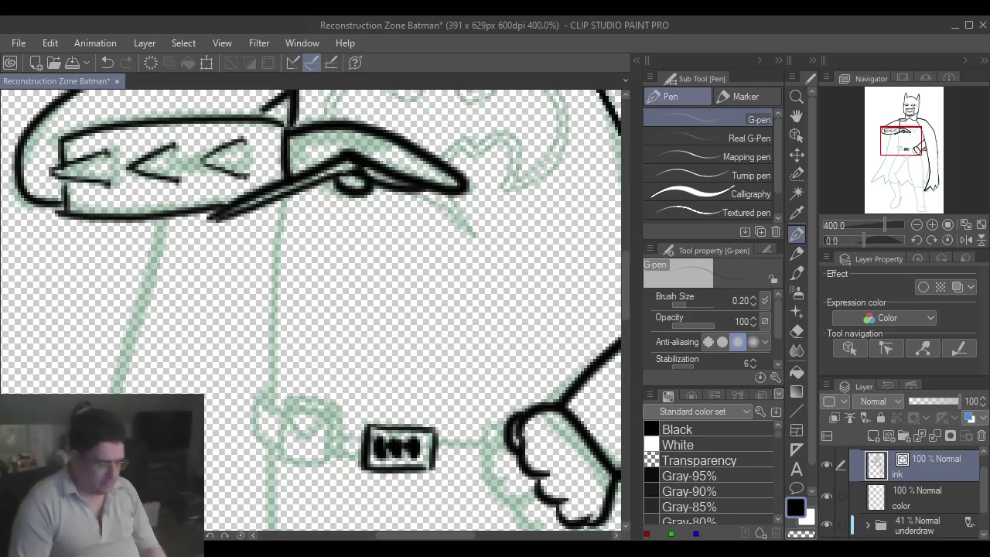
{"action": "key", "text": "ctrl+z"}
{"action": "key", "text": "ctrl+z"}
{"action": "key", "text": "ctrl+z"}
{"action": "key", "text": "ctrl+z"}
{"action": "key", "text": "ctrl+z"}
{"action": "key", "text": "ctrl+z"}
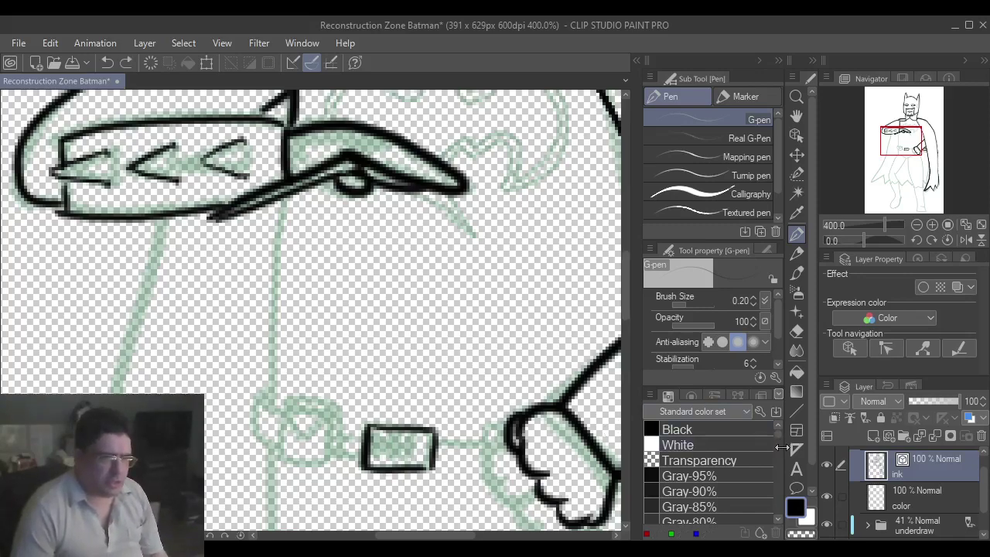
{"action": "scroll", "coordinate": [778, 444], "scroll_direction": "down", "scroll_amount": 5}
{"action": "scroll", "coordinate": [773, 447], "scroll_direction": "down", "scroll_amount": 4}
- Pick Yellow from the color set and paint the inside of the buckle rectangle
{"action": "left_click", "coordinate": [721, 479]}
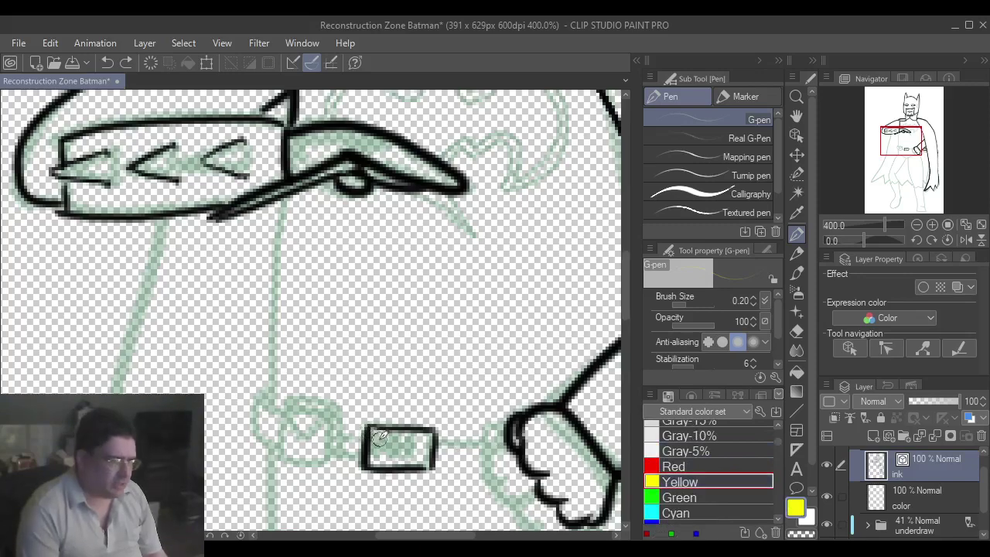
{"action": "left_click_drag", "start_coordinate": [385, 448], "coordinate": [392, 448]}
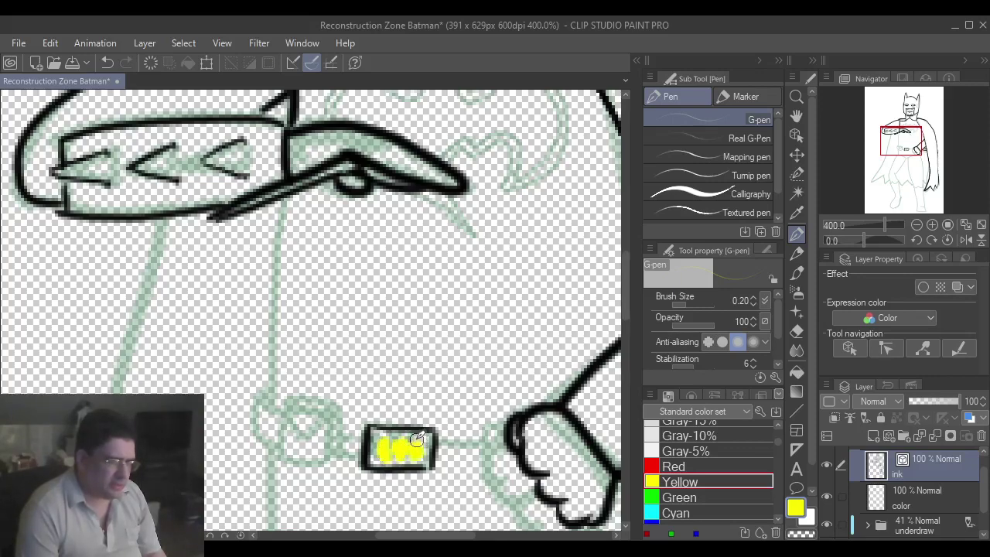
{"action": "left_click_drag", "start_coordinate": [416, 438], "coordinate": [417, 454]}
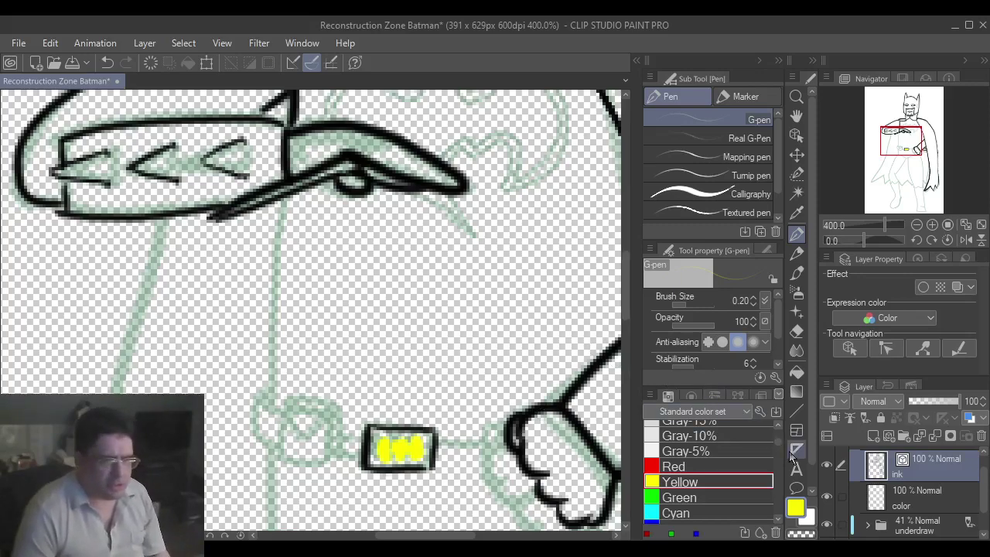
{"action": "scroll", "coordinate": [778, 440], "scroll_direction": "up", "scroll_amount": 6}
{"action": "left_click", "coordinate": [734, 429]}
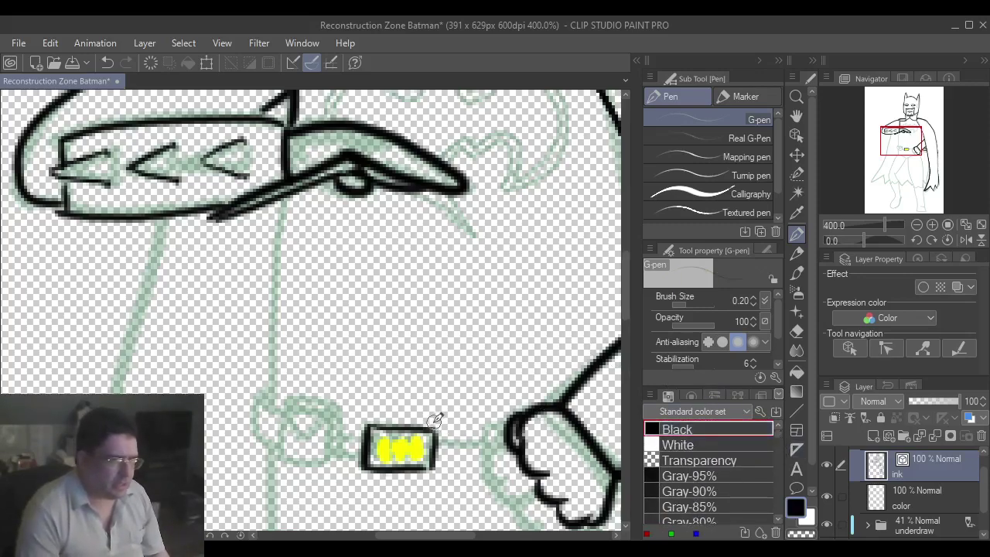
{"action": "left_click_drag", "start_coordinate": [442, 433], "coordinate": [513, 442]}
{"action": "key", "text": "ctrl+z"}
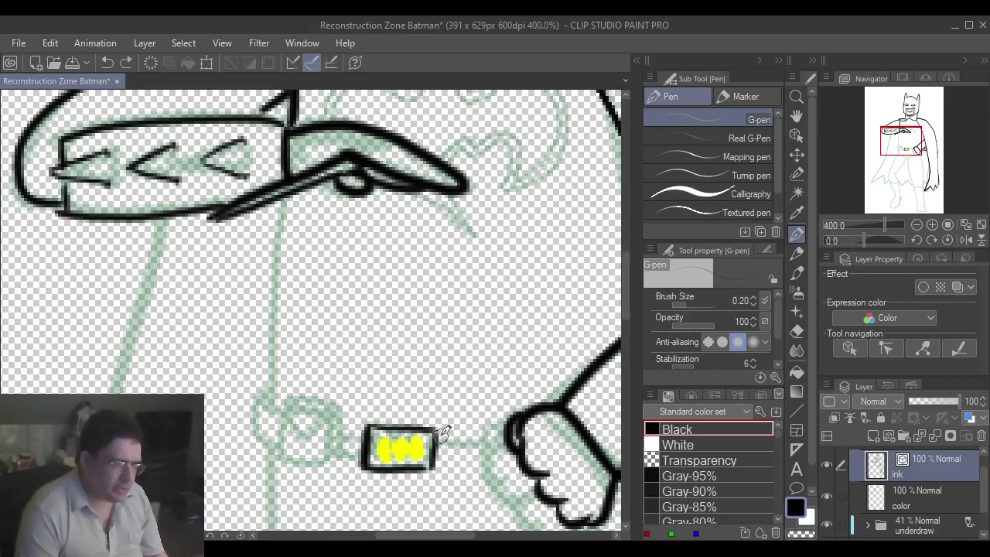
{"action": "left_click_drag", "start_coordinate": [442, 431], "coordinate": [510, 442]}
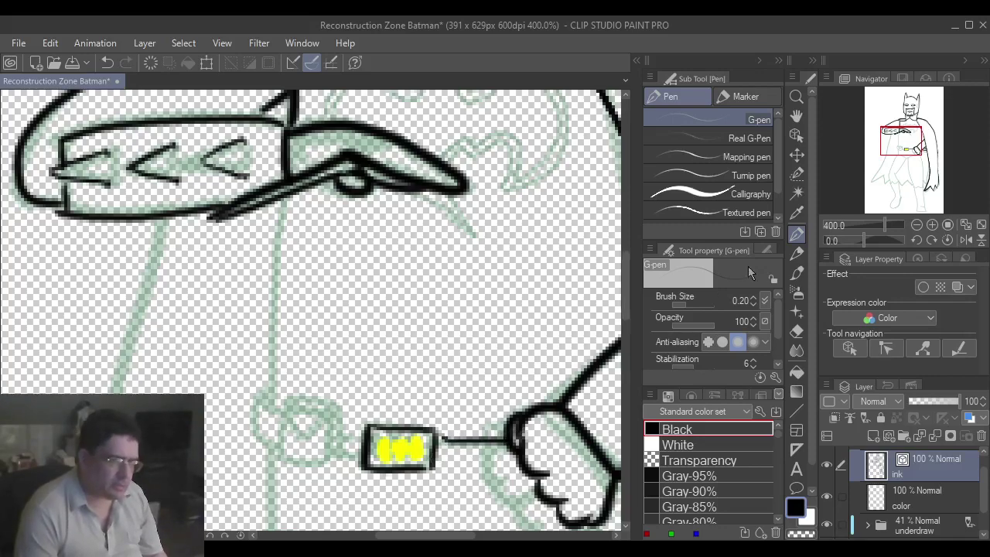
{"action": "left_click_drag", "start_coordinate": [897, 141], "coordinate": [906, 146]}
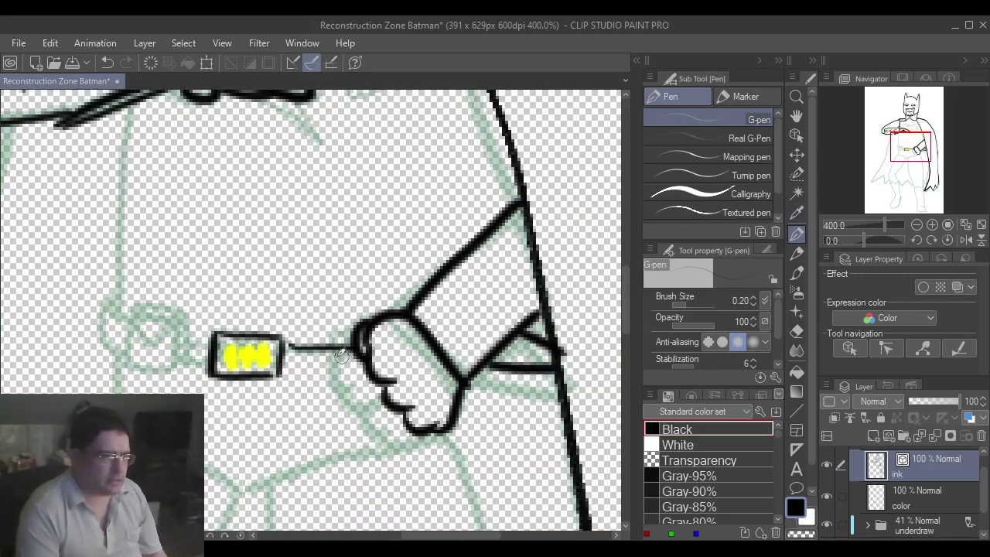
{"action": "left_click_drag", "start_coordinate": [282, 366], "coordinate": [361, 371]}
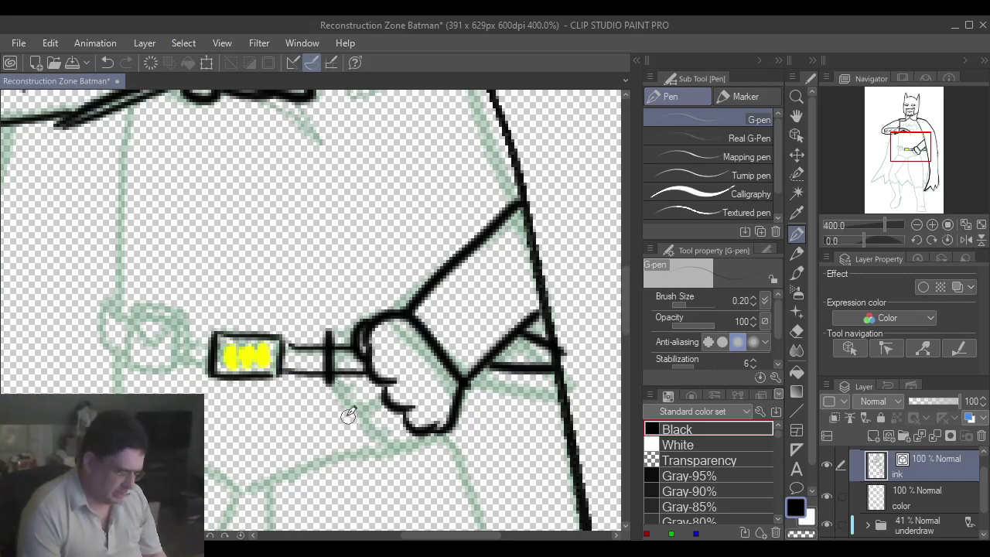
{"action": "key", "text": "ctrl+z"}
{"action": "key", "text": "ctrl+z"}
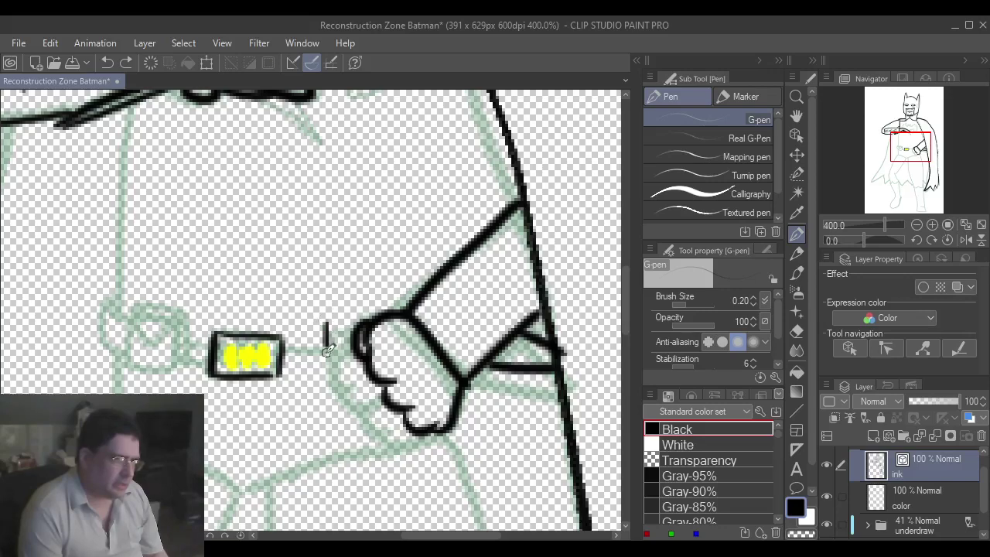
{"action": "mouse_move", "coordinate": [327, 349]}
{"action": "left_mouse_down"}
{"action": "mouse_move", "coordinate": [331, 385]}
{"action": "mouse_move", "coordinate": [327, 367]}
{"action": "mouse_move", "coordinate": [358, 372]}
{"action": "left_mouse_up"}
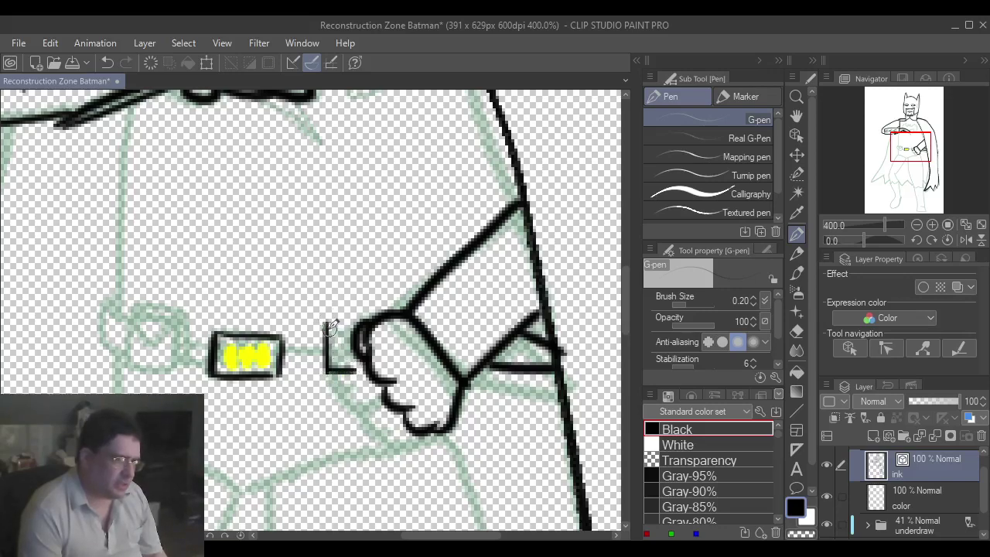
{"action": "mouse_move", "coordinate": [327, 323]}
{"action": "left_mouse_down"}
{"action": "mouse_move", "coordinate": [363, 327]}
{"action": "mouse_move", "coordinate": [350, 323]}
{"action": "mouse_move", "coordinate": [336, 338]}
{"action": "mouse_move", "coordinate": [331, 328]}
{"action": "mouse_move", "coordinate": [344, 342]}
{"action": "mouse_move", "coordinate": [355, 334]}
{"action": "mouse_move", "coordinate": [361, 357]}
{"action": "left_mouse_up"}
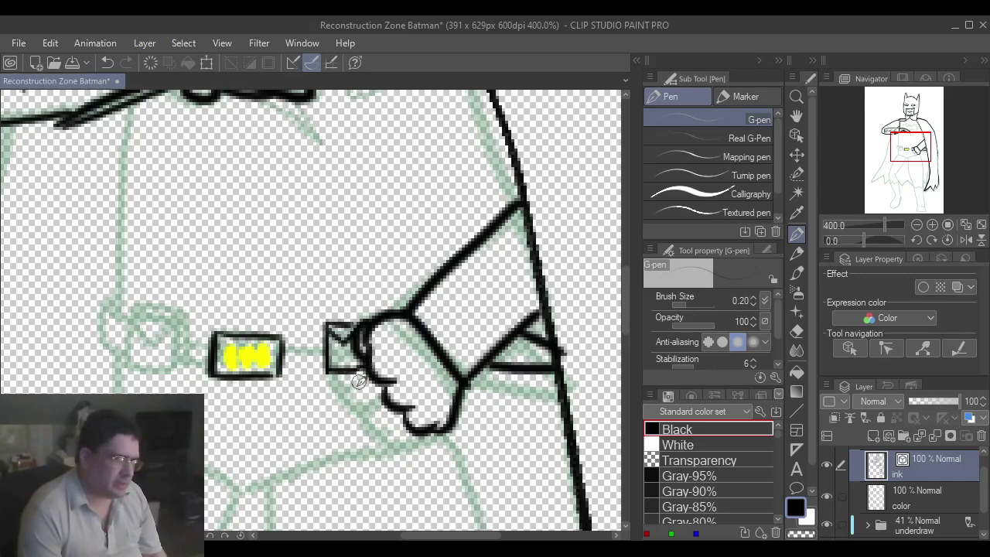
{"action": "key", "text": "ctrl+z"}
{"action": "key", "text": "ctrl+z"}
{"action": "key", "text": "ctrl+z"}
{"action": "key", "text": "ctrl+z"}
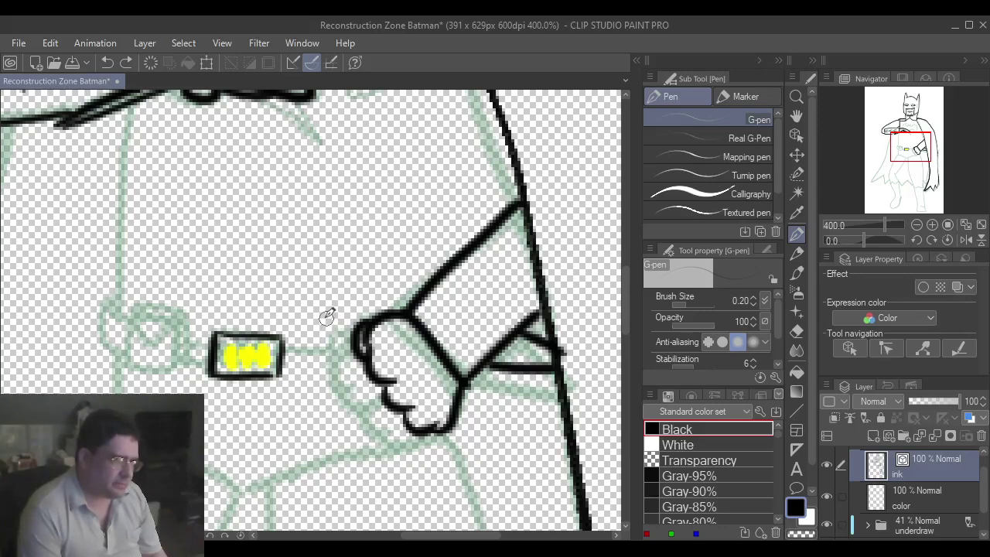
{"action": "mouse_move", "coordinate": [329, 350]}
{"action": "left_mouse_down"}
{"action": "mouse_move", "coordinate": [327, 380]}
{"action": "mouse_move", "coordinate": [394, 381]}
{"action": "left_mouse_up"}
{"action": "left_click_drag", "start_coordinate": [328, 320], "coordinate": [362, 321]}
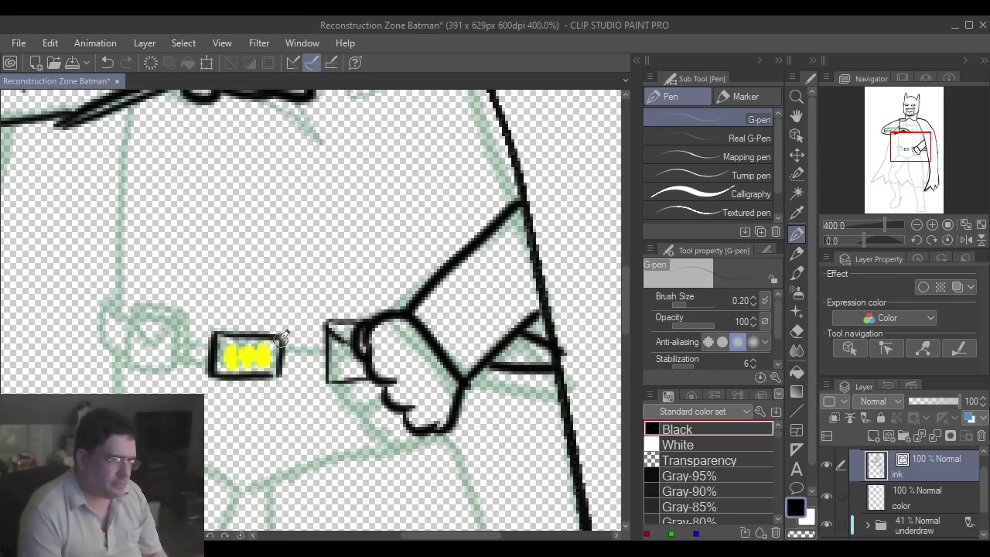
{"action": "mouse_move", "coordinate": [282, 342]}
{"action": "left_mouse_down"}
{"action": "mouse_move", "coordinate": [328, 341]}
{"action": "mouse_move", "coordinate": [300, 358]}
{"action": "mouse_move", "coordinate": [324, 360]}
{"action": "left_mouse_up"}
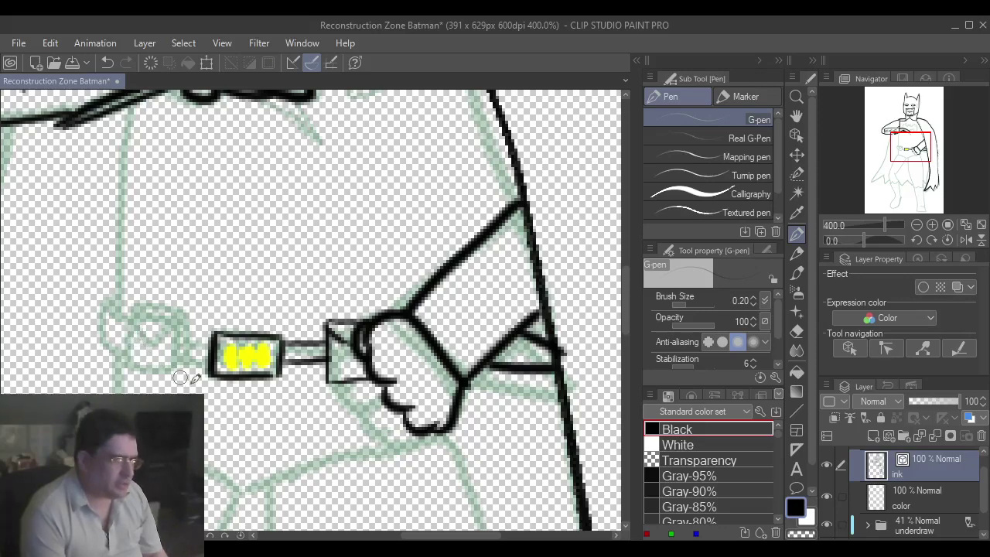
{"action": "key", "text": "ctrl+z"}
{"action": "key", "text": "ctrl+z"}
{"action": "key", "text": "ctrl+z"}
{"action": "key", "text": "ctrl+z"}
{"action": "key", "text": "ctrl+z"}
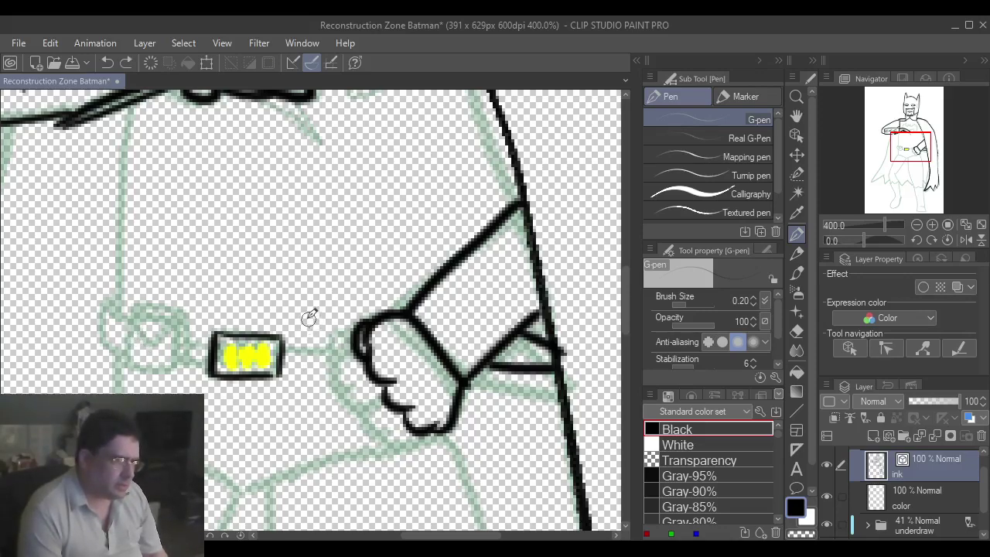
- Ink a square pouch right of the buckle by the hand and strap it to the buckle
{"action": "left_click_drag", "start_coordinate": [309, 318], "coordinate": [310, 365]}
{"action": "left_click_drag", "start_coordinate": [308, 318], "coordinate": [344, 318]}
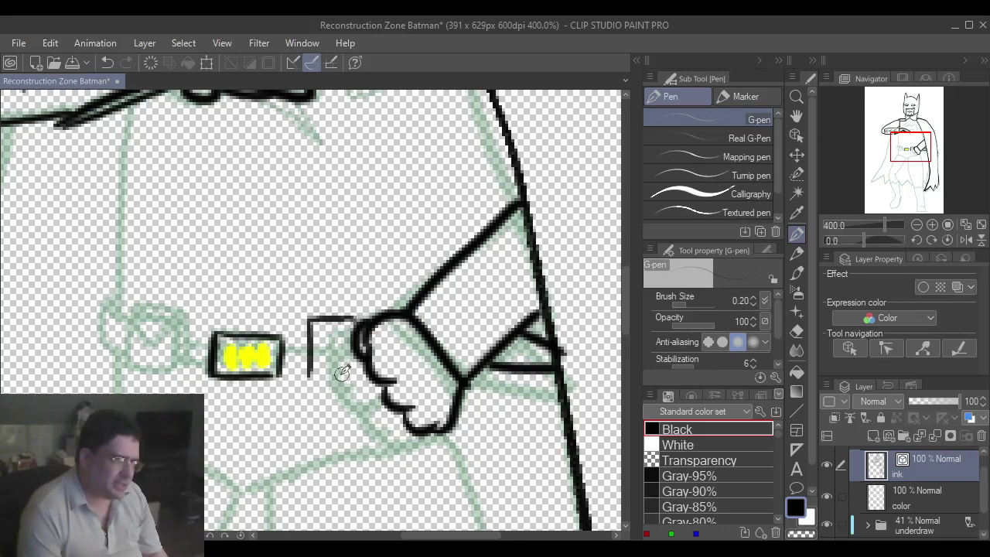
{"action": "left_click_drag", "start_coordinate": [309, 375], "coordinate": [345, 374]}
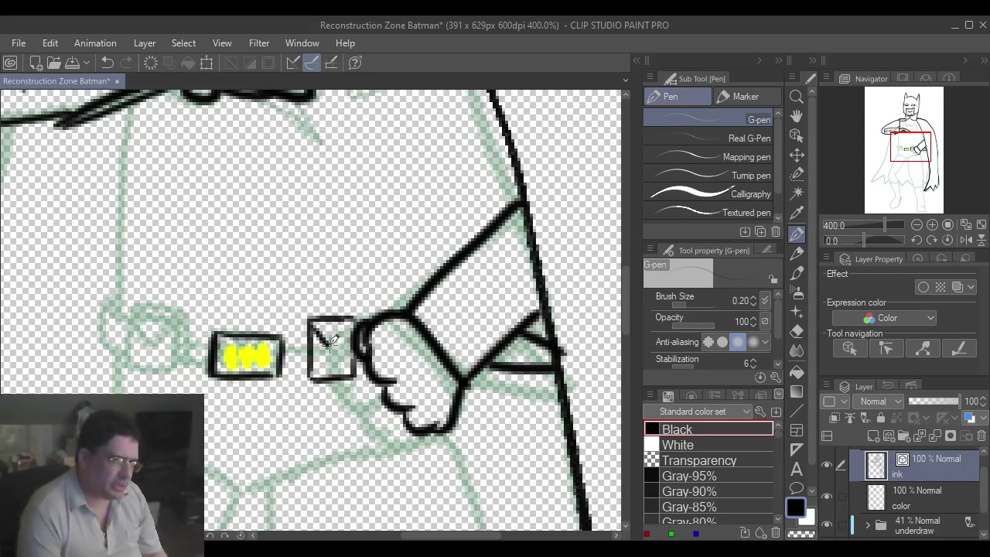
{"action": "mouse_move", "coordinate": [285, 341]}
{"action": "left_mouse_down"}
{"action": "mouse_move", "coordinate": [309, 340]}
{"action": "mouse_move", "coordinate": [309, 357]}
{"action": "left_mouse_up"}
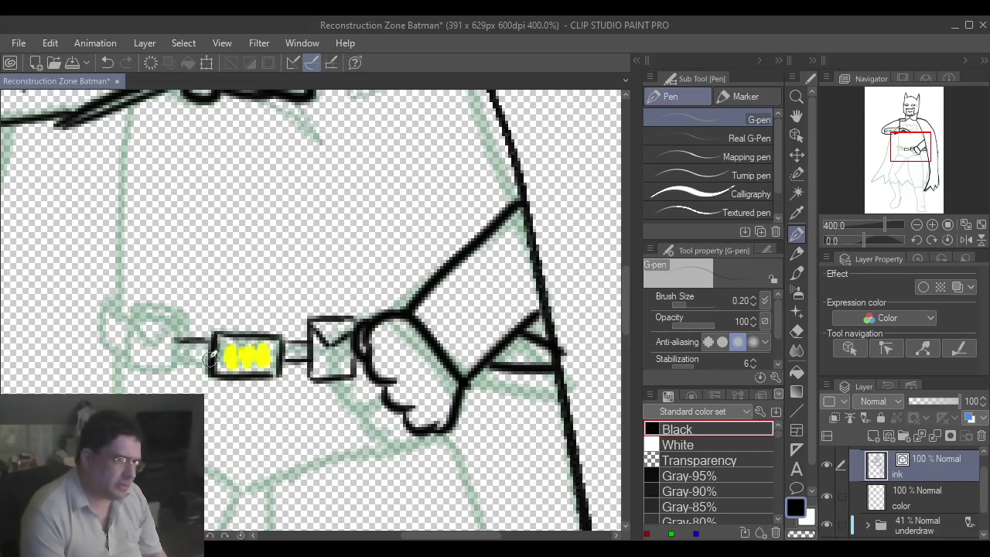
- Ink the left pouch with its envelope flap and a strap to the buckle
{"action": "left_click_drag", "start_coordinate": [202, 357], "coordinate": [176, 357]}
{"action": "left_click_drag", "start_coordinate": [134, 313], "coordinate": [133, 363]}
{"action": "key", "text": "ctrl+z"}
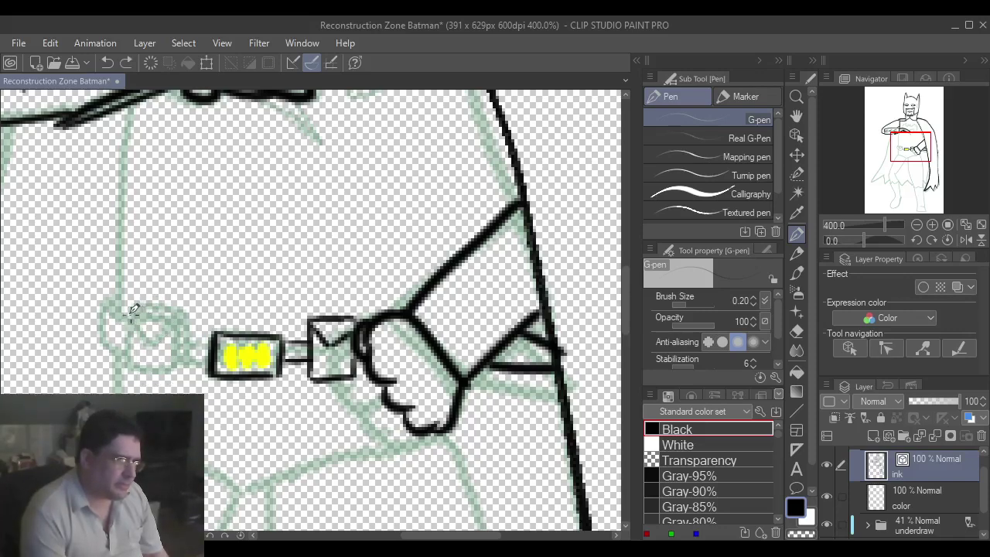
{"action": "mouse_move", "coordinate": [131, 315]}
{"action": "left_mouse_down"}
{"action": "mouse_move", "coordinate": [197, 329]}
{"action": "mouse_move", "coordinate": [180, 319]}
{"action": "mouse_move", "coordinate": [180, 374]}
{"action": "left_mouse_up"}
{"action": "mouse_move", "coordinate": [132, 314]}
{"action": "left_mouse_down"}
{"action": "mouse_move", "coordinate": [136, 370]}
{"action": "mouse_move", "coordinate": [149, 379]}
{"action": "mouse_move", "coordinate": [140, 375]}
{"action": "mouse_move", "coordinate": [184, 376]}
{"action": "left_mouse_up"}
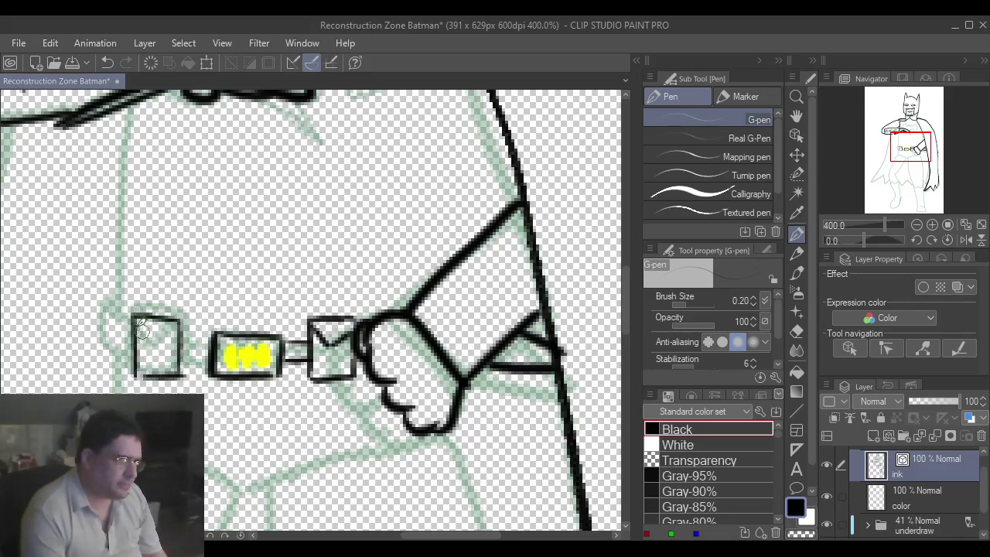
{"action": "mouse_move", "coordinate": [136, 318]}
{"action": "left_mouse_down"}
{"action": "mouse_move", "coordinate": [165, 343]}
{"action": "mouse_move", "coordinate": [154, 340]}
{"action": "mouse_move", "coordinate": [181, 318]}
{"action": "left_mouse_up"}
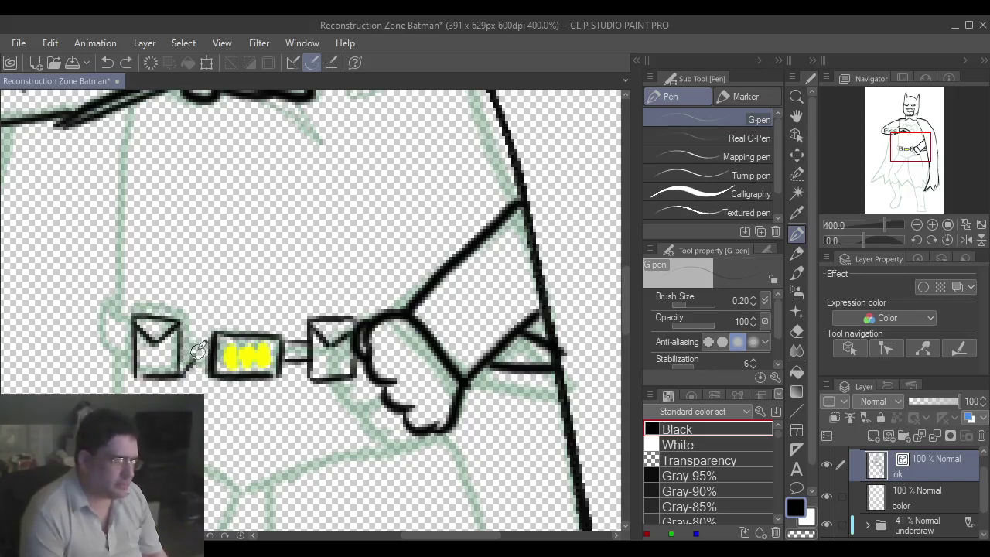
{"action": "mouse_move", "coordinate": [189, 355]}
{"action": "left_mouse_down"}
{"action": "mouse_move", "coordinate": [184, 342]}
{"action": "mouse_move", "coordinate": [210, 351]}
{"action": "left_mouse_up"}
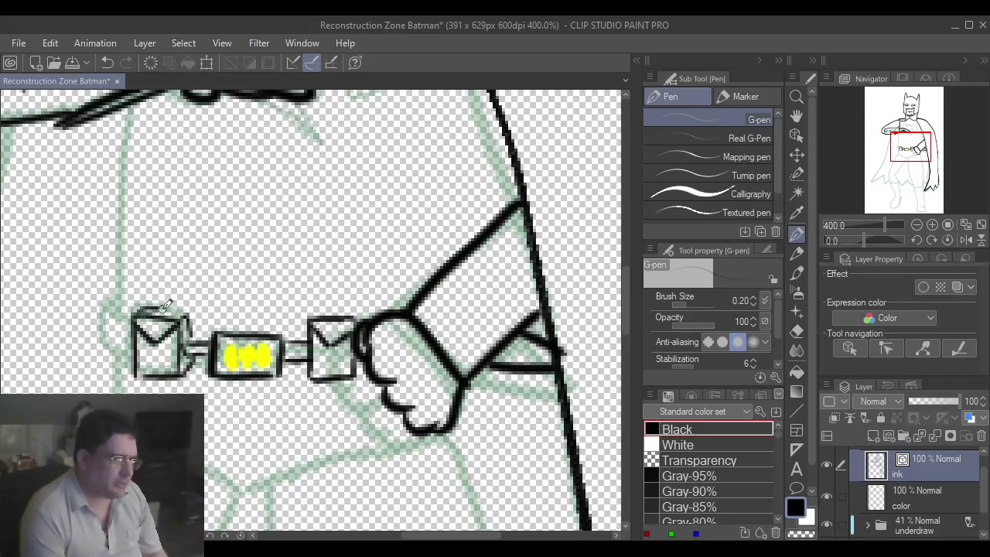
- Undo the earlier pouches, flaps and straps
{"action": "key", "text": "ctrl+z"}
{"action": "key", "text": "ctrl+z"}
{"action": "key", "text": "ctrl+z"}
{"action": "key", "text": "ctrl+z"}
{"action": "key", "text": "ctrl+z"}
{"action": "key", "text": "ctrl+z"}
{"action": "key", "text": "ctrl+z"}
{"action": "key", "text": "ctrl+z"}
{"action": "key", "text": "ctrl+z"}
{"action": "key", "text": "ctrl+z"}
{"action": "key", "text": "ctrl+z"}
{"action": "key", "text": "ctrl+z"}
{"action": "key", "text": "ctrl+z"}
{"action": "key", "text": "ctrl+z"}
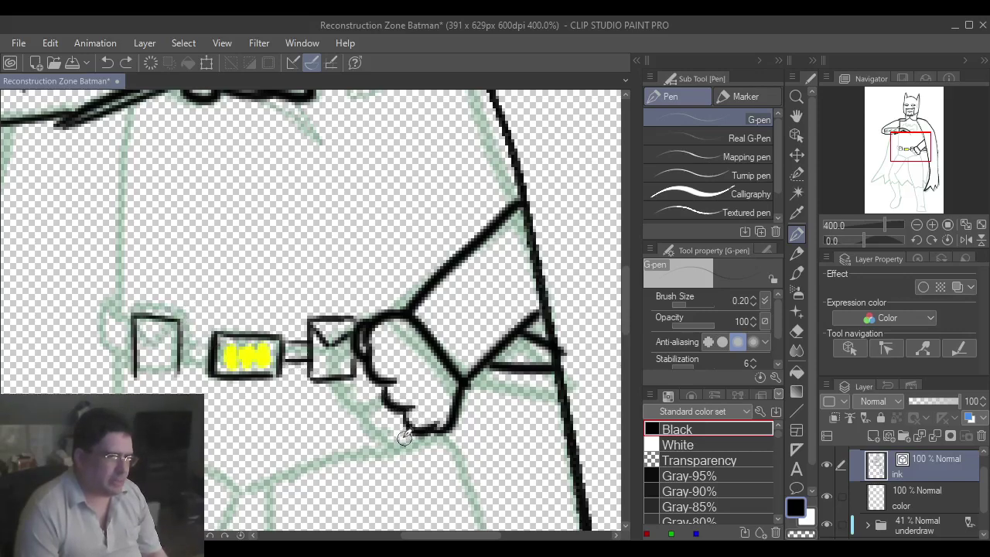
{"action": "key", "text": "ctrl+z"}
{"action": "key", "text": "ctrl+z"}
{"action": "key", "text": "ctrl+z"}
{"action": "key", "text": "ctrl+z"}
{"action": "key", "text": "ctrl+z"}
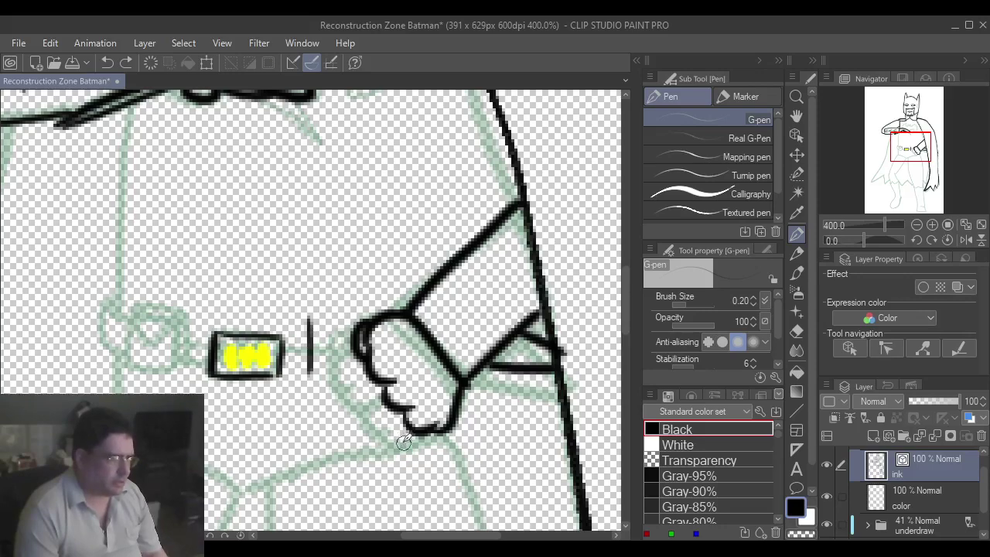
{"action": "key", "text": "ctrl+z"}
- With the India ink brush pen, ink rough pouch outlines beside the hand and left of the buckle
{"action": "key", "text": "b"}
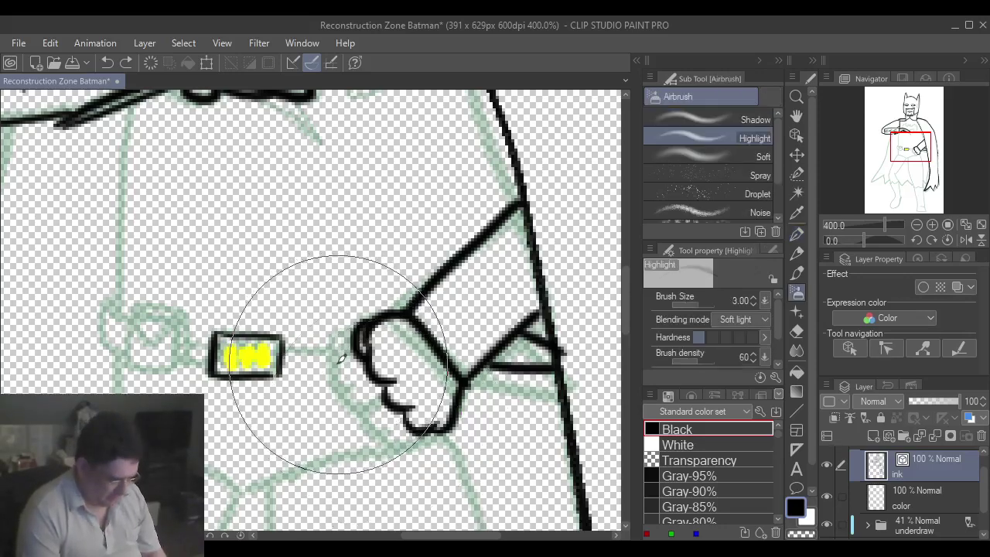
{"action": "key", "text": "b"}
{"action": "key", "text": "b"}
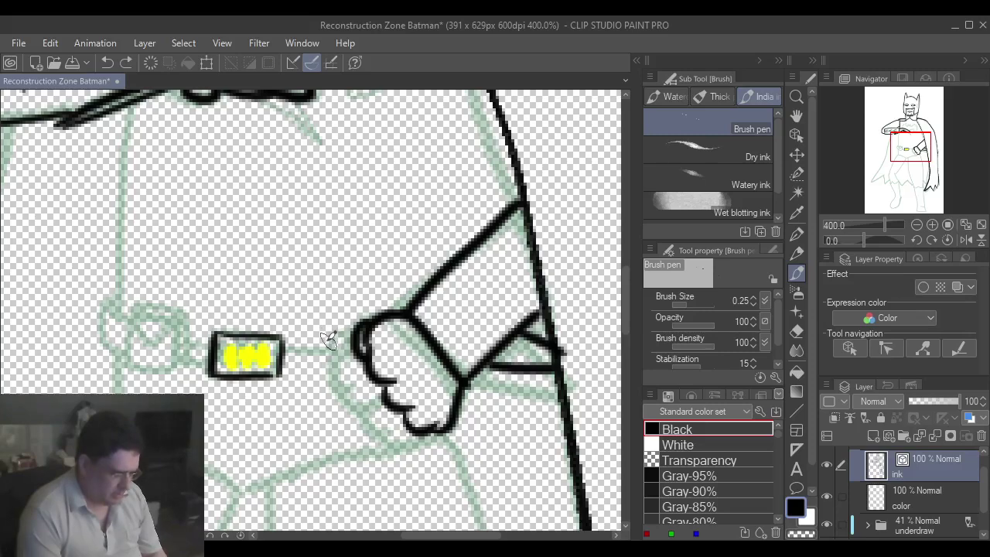
{"action": "left_click_drag", "start_coordinate": [326, 331], "coordinate": [323, 373]}
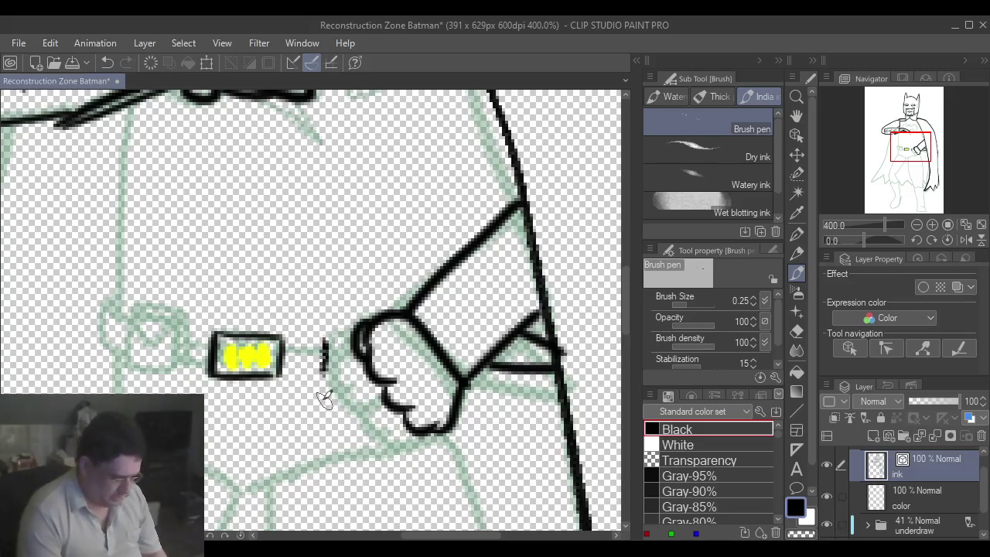
{"action": "key", "text": "ctrl+z"}
{"action": "key", "text": "bracketright"}
{"action": "mouse_move", "coordinate": [323, 320]}
{"action": "left_mouse_down"}
{"action": "mouse_move", "coordinate": [316, 373]}
{"action": "mouse_move", "coordinate": [352, 364]}
{"action": "left_mouse_up"}
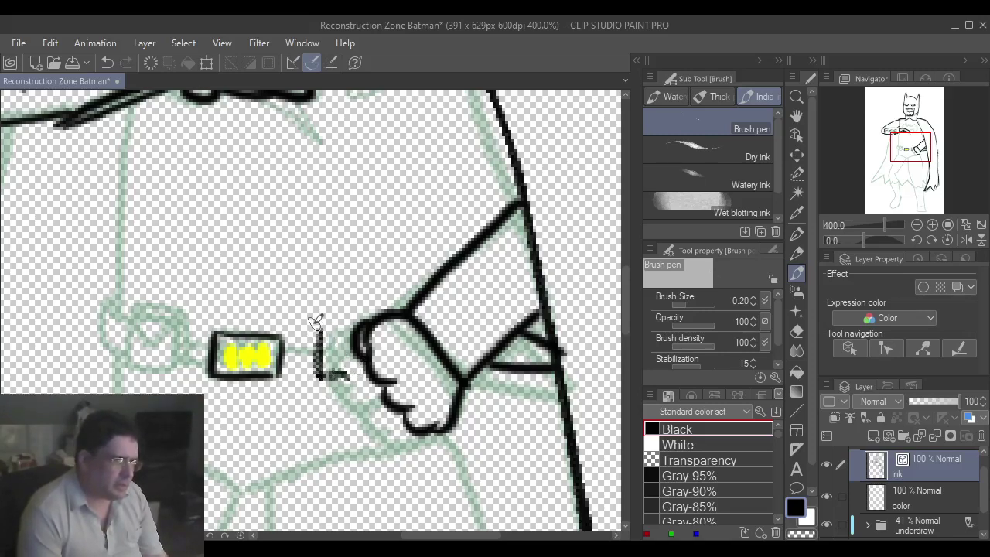
{"action": "mouse_move", "coordinate": [331, 325]}
{"action": "left_mouse_down"}
{"action": "mouse_move", "coordinate": [352, 328]}
{"action": "mouse_move", "coordinate": [321, 332]}
{"action": "mouse_move", "coordinate": [331, 345]}
{"action": "left_mouse_up"}
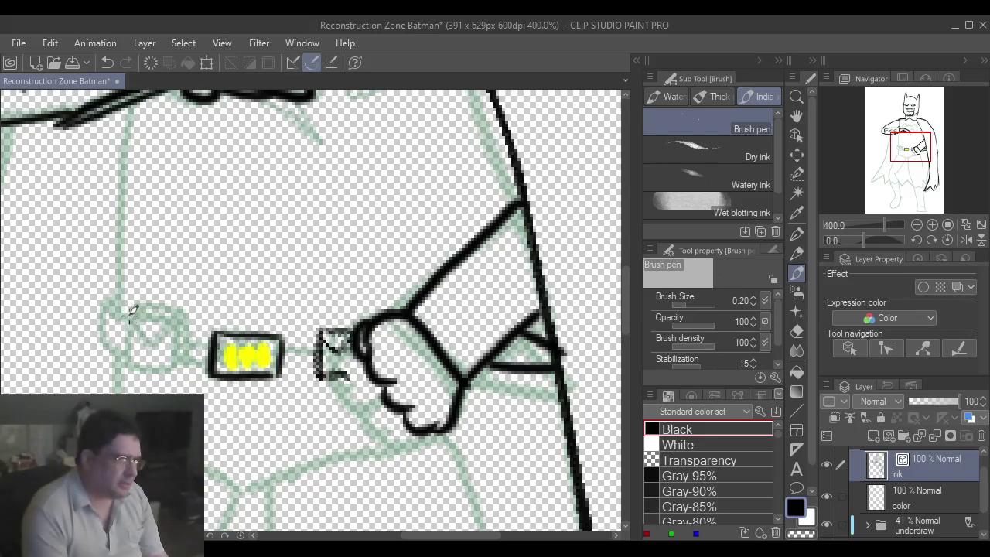
{"action": "mouse_move", "coordinate": [130, 312]}
{"action": "left_mouse_down"}
{"action": "mouse_move", "coordinate": [127, 368]}
{"action": "mouse_move", "coordinate": [169, 369]}
{"action": "left_mouse_up"}
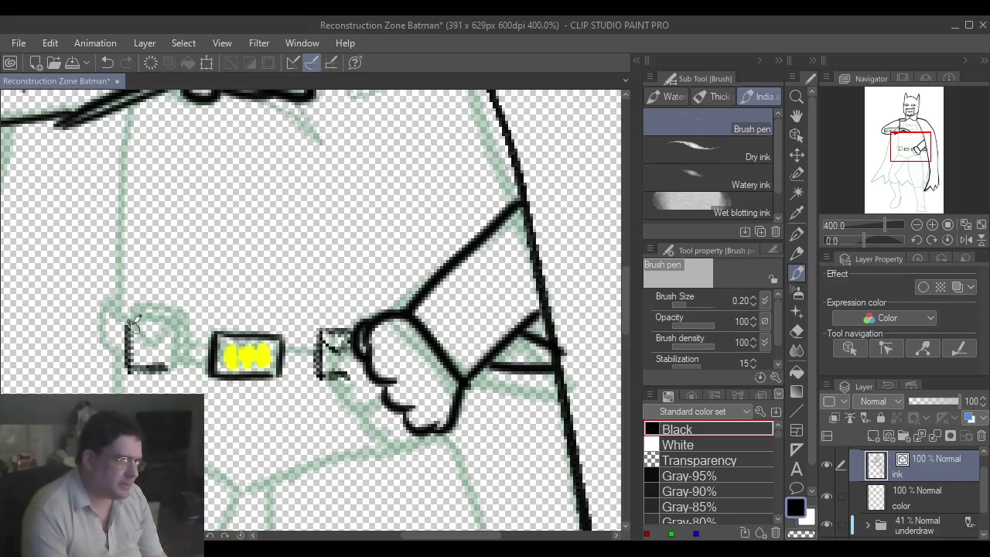
{"action": "left_click_drag", "start_coordinate": [132, 317], "coordinate": [166, 320]}
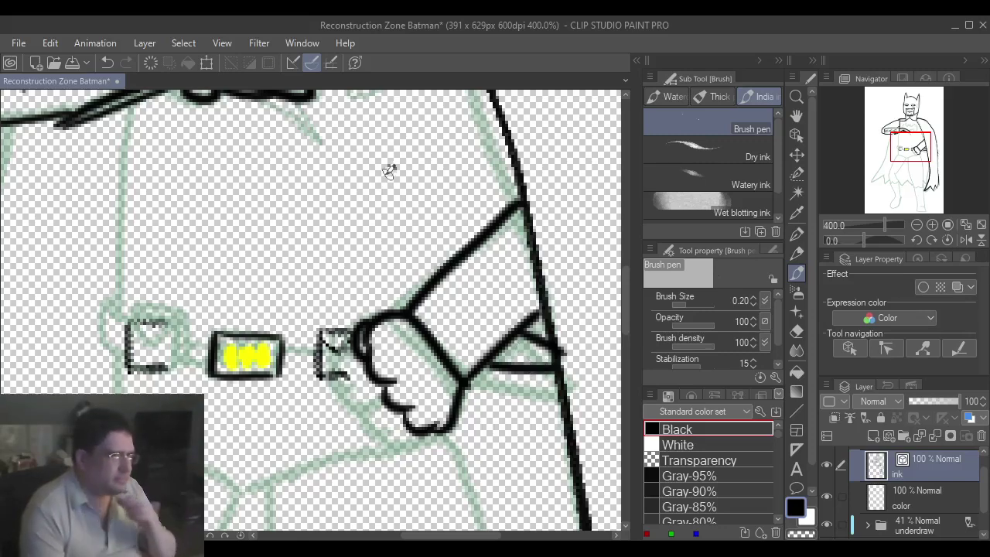
- Undo the stray diagonal torso stroke and the rough pouch outlines
{"action": "left_click_drag", "start_coordinate": [394, 168], "coordinate": [267, 272]}
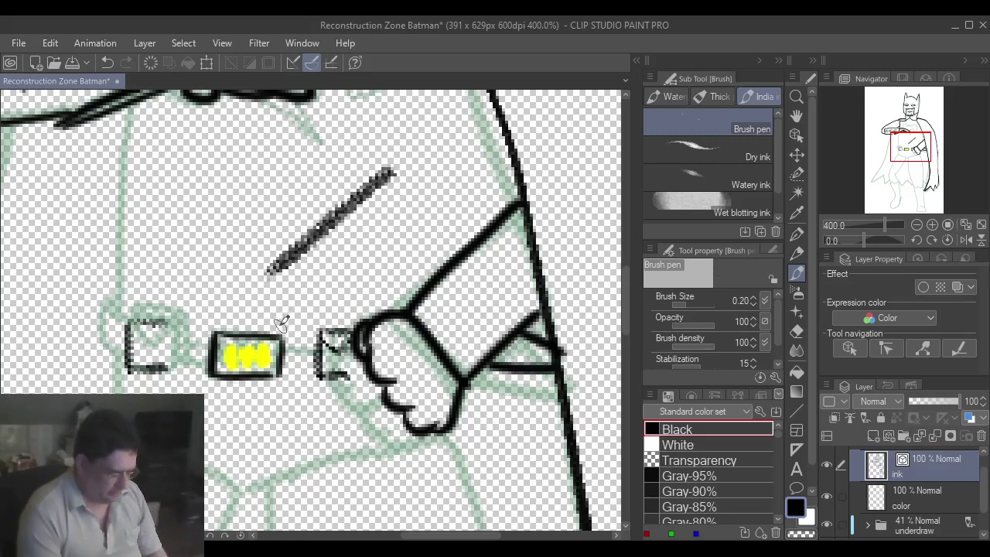
{"action": "key", "text": "ctrl+z"}
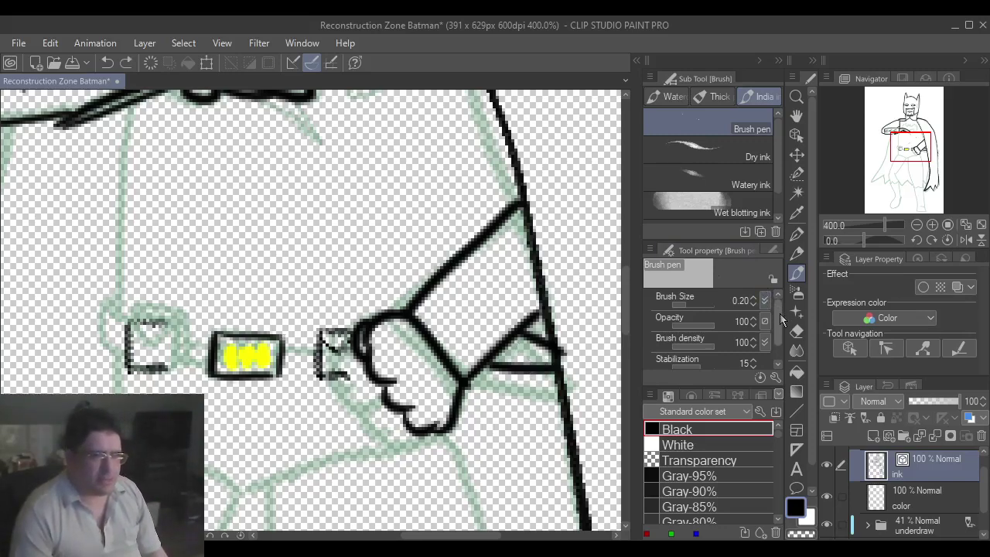
{"action": "scroll", "coordinate": [773, 325], "scroll_direction": "down", "scroll_amount": 2}
{"action": "scroll", "coordinate": [773, 309], "scroll_direction": "up", "scroll_amount": 2}
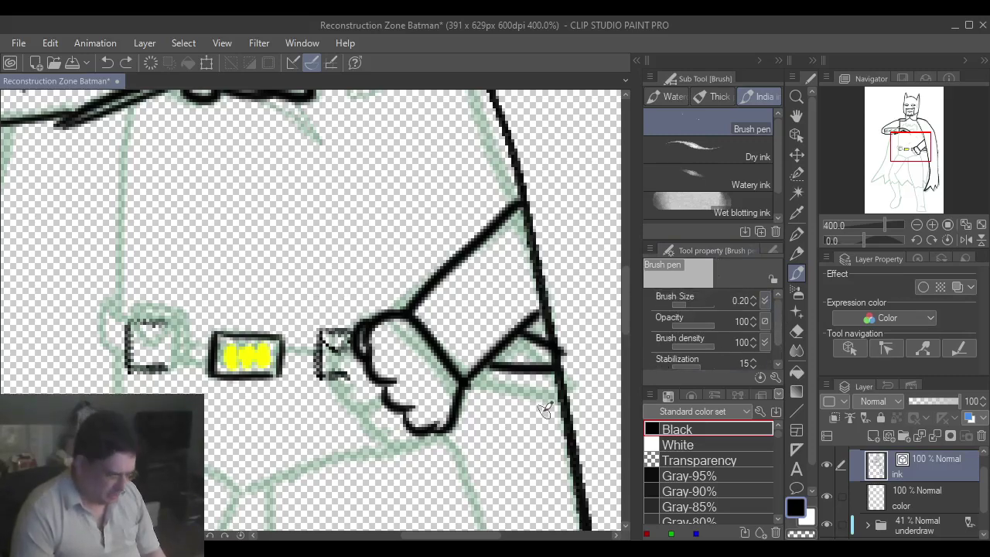
{"action": "key", "text": "ctrl+z"}
{"action": "key", "text": "ctrl+z"}
{"action": "key", "text": "ctrl+z"}
{"action": "key", "text": "ctrl+z"}
{"action": "key", "text": "ctrl+z"}
{"action": "key", "text": "ctrl+z"}
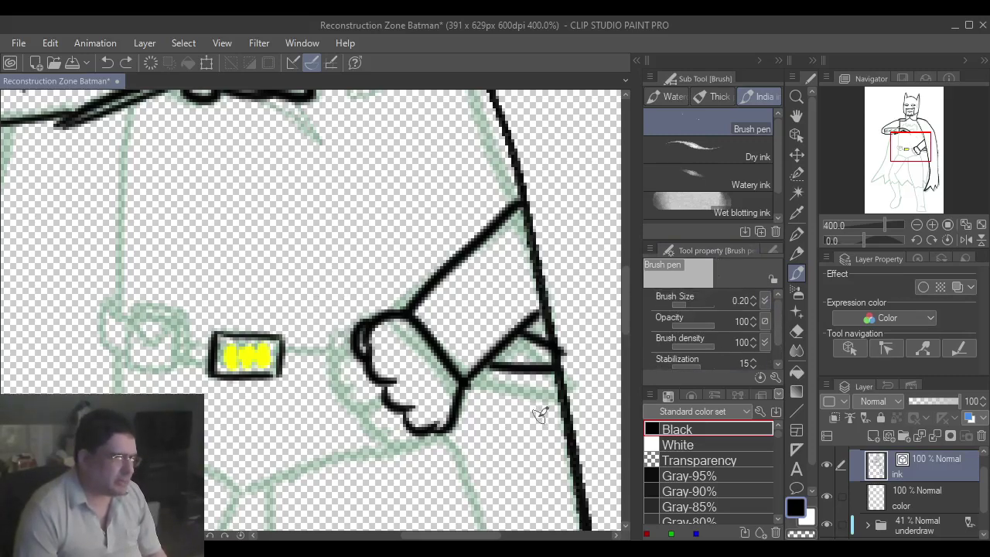
{"action": "key", "text": "p"}
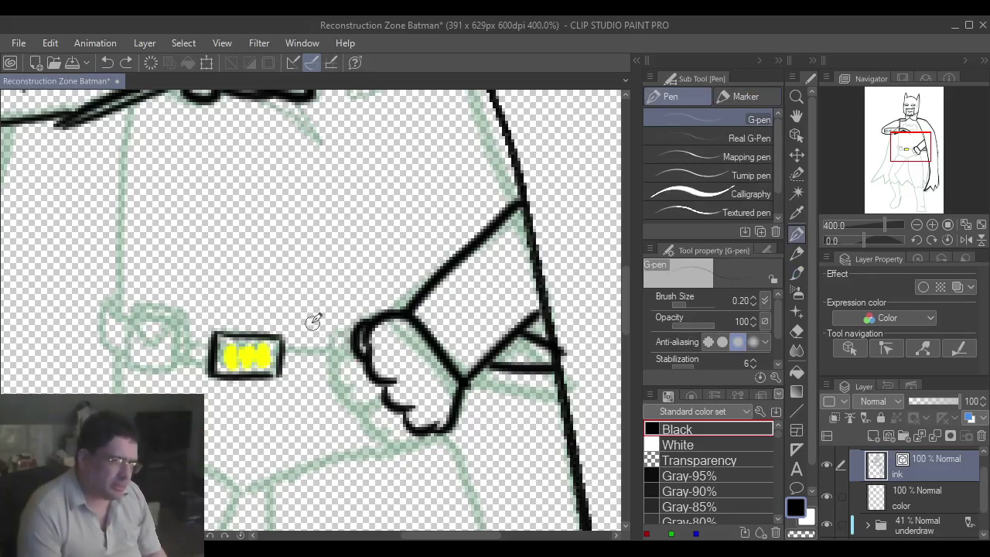
- Ink a clean G-pen pouch box between buckle and fist with an envelope V flap
{"action": "mouse_move", "coordinate": [313, 326]}
{"action": "left_mouse_down"}
{"action": "mouse_move", "coordinate": [313, 379]}
{"action": "mouse_move", "coordinate": [338, 378]}
{"action": "left_mouse_up"}
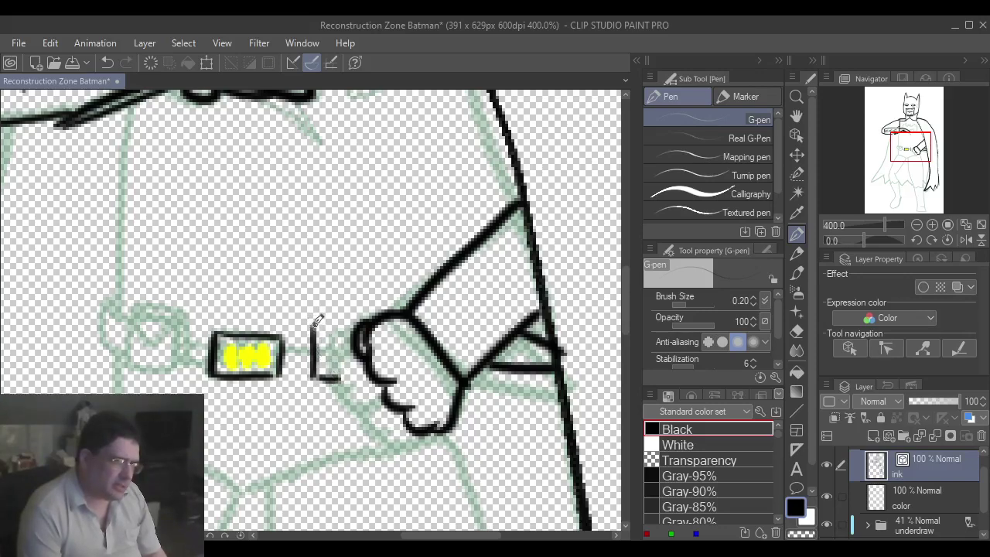
{"action": "mouse_move", "coordinate": [314, 323]}
{"action": "left_mouse_down"}
{"action": "mouse_move", "coordinate": [362, 327]}
{"action": "mouse_move", "coordinate": [353, 379]}
{"action": "left_mouse_up"}
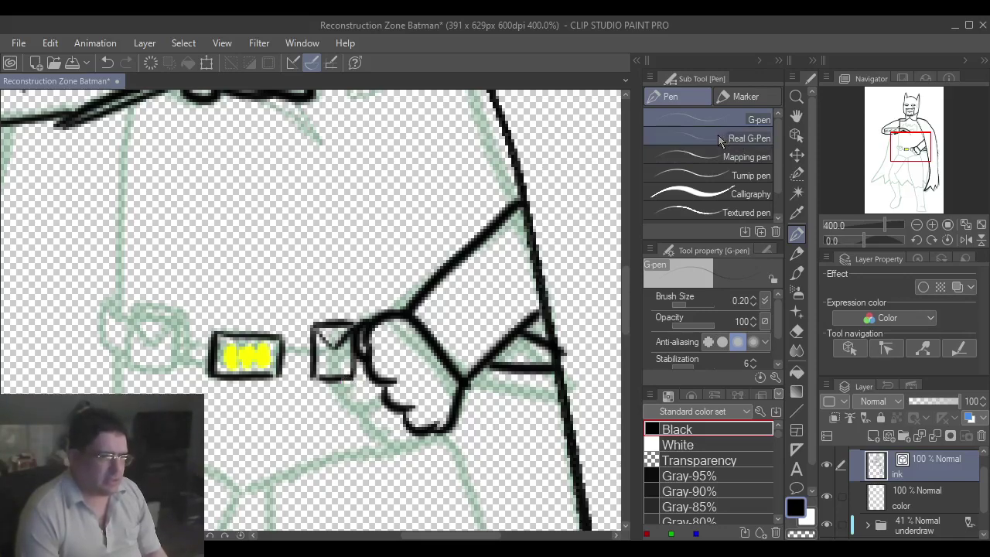
{"action": "key", "text": "ctrl+z"}
{"action": "key", "text": "ctrl+z"}
{"action": "key", "text": "ctrl+z"}
{"action": "key", "text": "ctrl+z"}
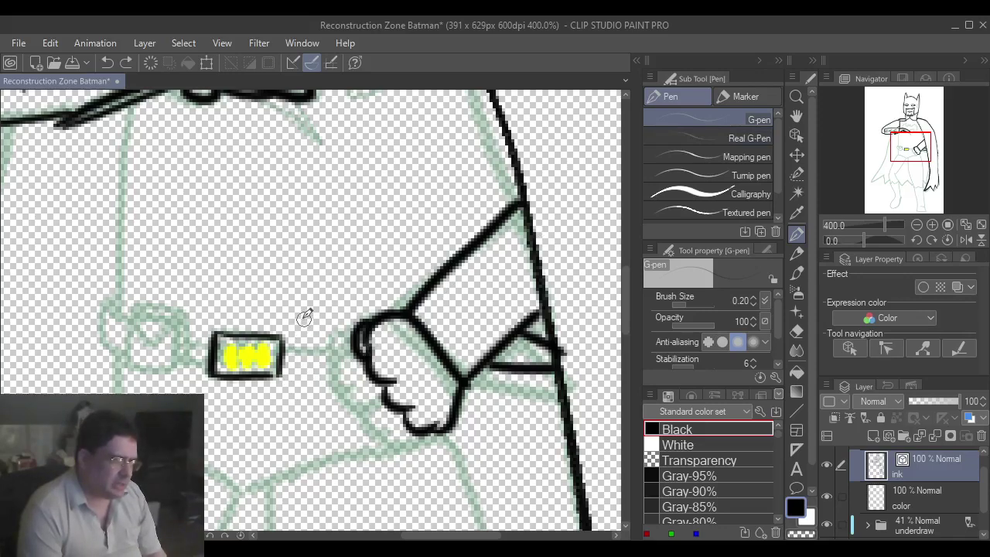
{"action": "left_click_drag", "start_coordinate": [304, 319], "coordinate": [303, 372]}
{"action": "key", "text": "ctrl+z"}
{"action": "left_click_drag", "start_coordinate": [305, 318], "coordinate": [306, 360]}
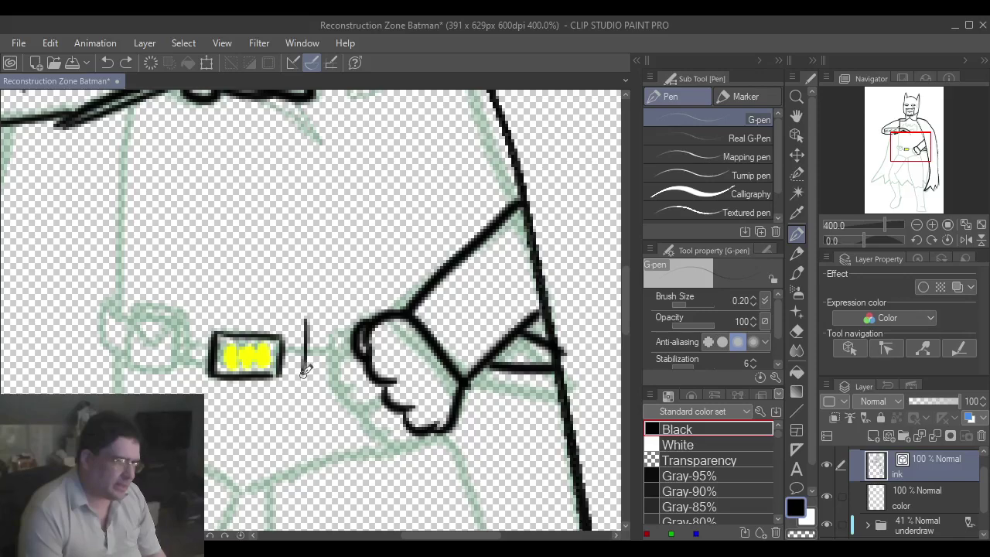
{"action": "left_click_drag", "start_coordinate": [305, 320], "coordinate": [339, 321]}
{"action": "left_click_drag", "start_coordinate": [301, 378], "coordinate": [349, 380]}
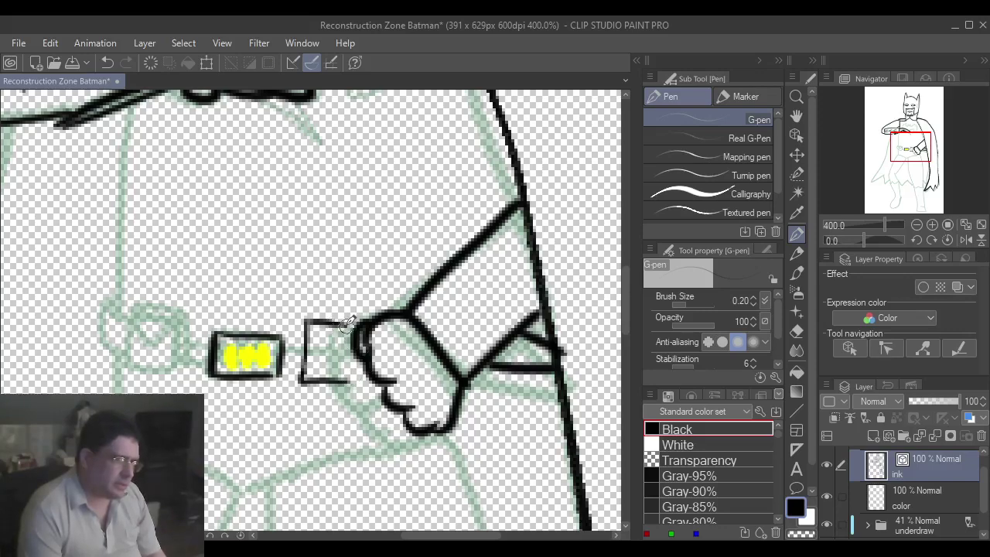
{"action": "left_click_drag", "start_coordinate": [350, 323], "coordinate": [348, 380]}
{"action": "left_click_drag", "start_coordinate": [327, 346], "coordinate": [346, 325]}
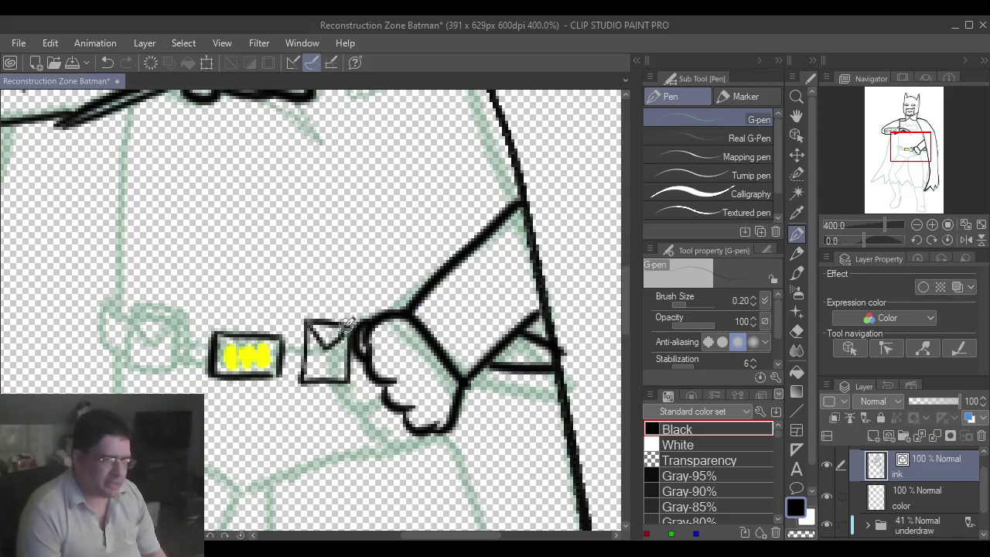
{"action": "left_click", "coordinate": [749, 140]}
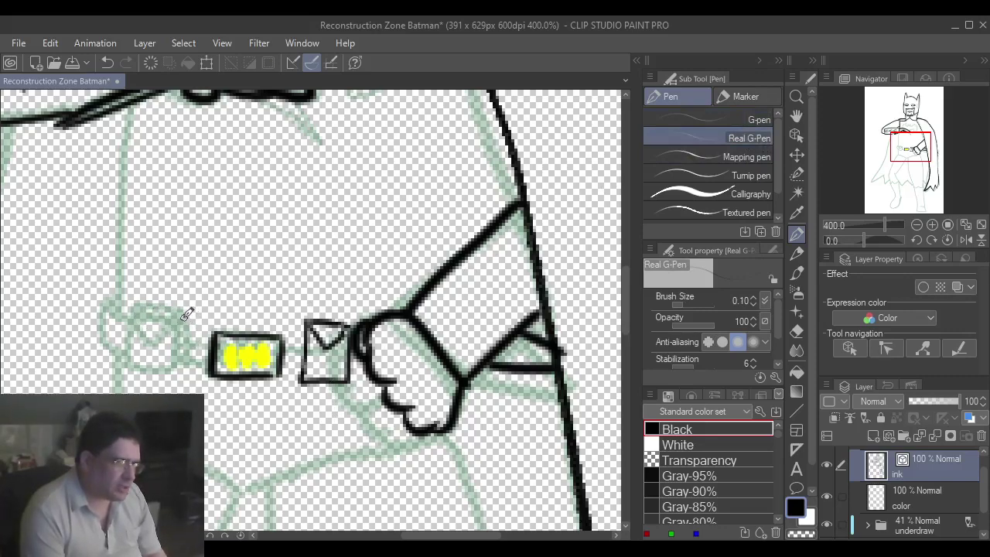
- Sketch a thin Real G-Pen pouch box left of the buckle, then undo the latest strokes
{"action": "mouse_move", "coordinate": [185, 318]}
{"action": "left_mouse_down"}
{"action": "mouse_move", "coordinate": [184, 380]}
{"action": "mouse_move", "coordinate": [140, 379]}
{"action": "left_mouse_up"}
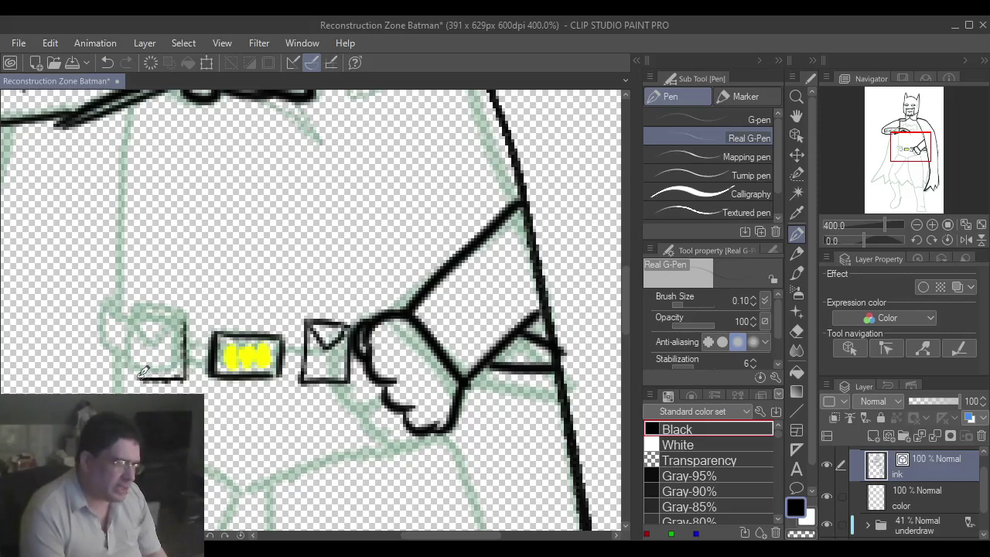
{"action": "left_click_drag", "start_coordinate": [133, 341], "coordinate": [134, 315]}
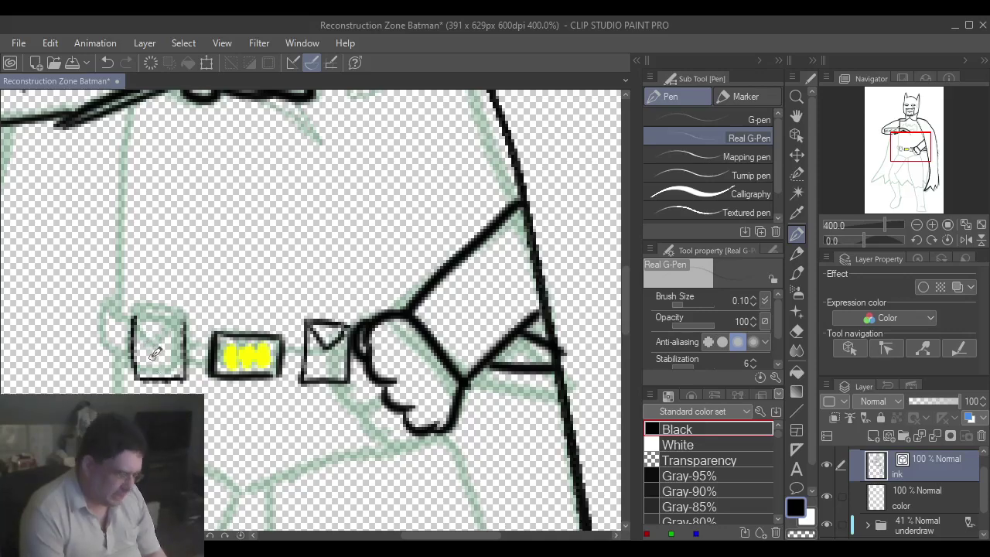
{"action": "left_click_drag", "start_coordinate": [140, 312], "coordinate": [194, 317]}
{"action": "left_click_drag", "start_coordinate": [192, 375], "coordinate": [204, 356]}
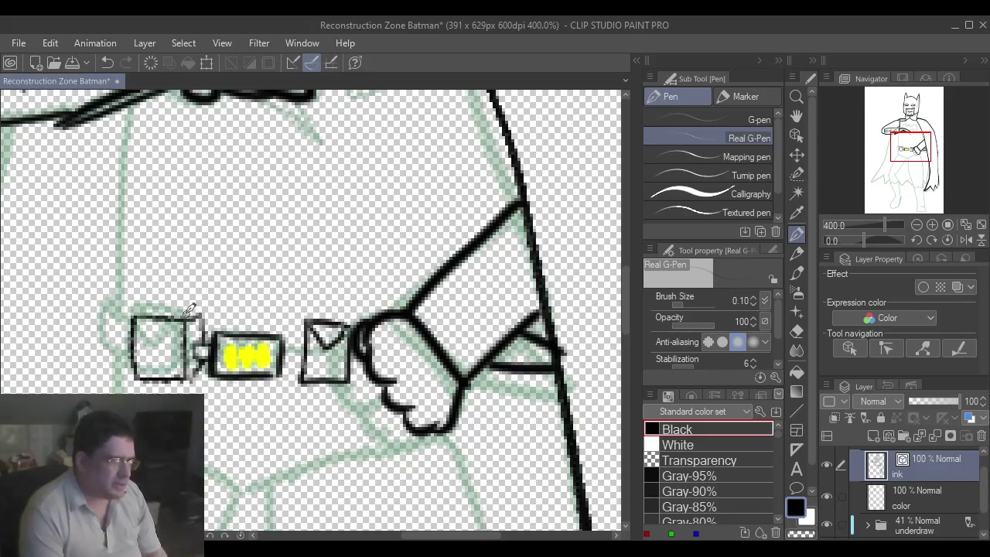
{"action": "left_click_drag", "start_coordinate": [195, 308], "coordinate": [169, 307]}
{"action": "key", "text": "ctrl+z"}
{"action": "key", "text": "ctrl+z"}
- Redraw the left pouch box with the G-pen and strap it to the yellow buckle
{"action": "left_click", "coordinate": [756, 120]}
{"action": "key", "text": "ctrl+z"}
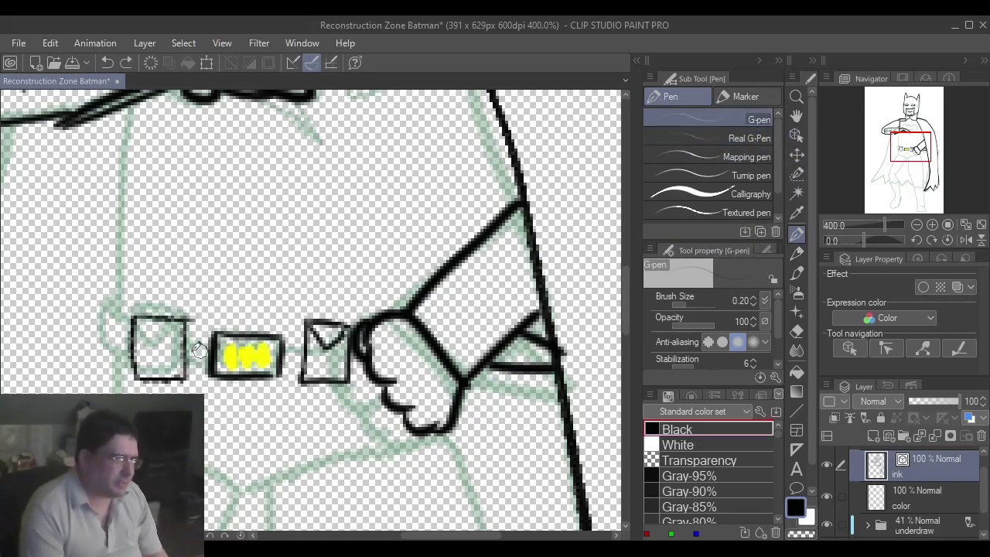
{"action": "key", "text": "ctrl+z"}
{"action": "key", "text": "ctrl+z"}
{"action": "key", "text": "ctrl+z"}
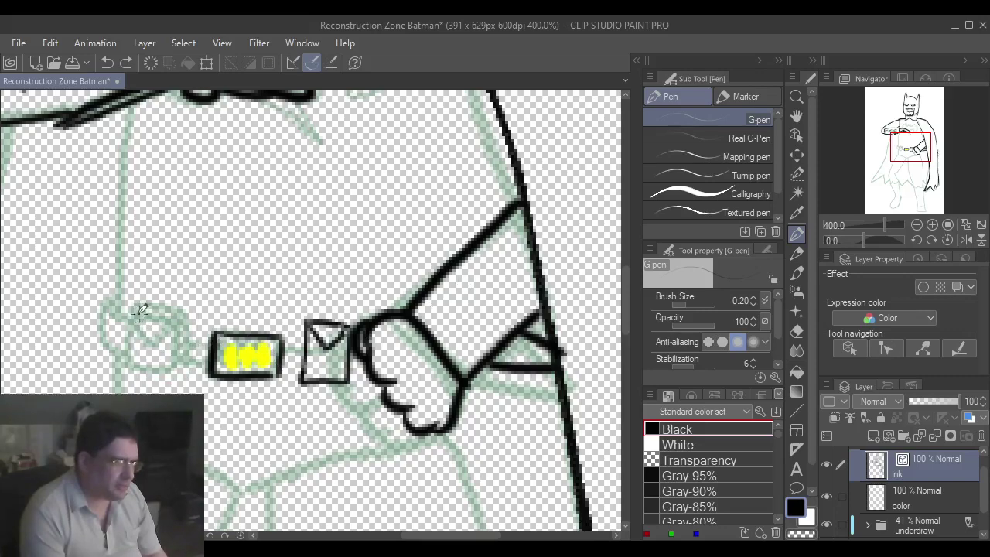
{"action": "left_click_drag", "start_coordinate": [136, 314], "coordinate": [139, 370]}
{"action": "key", "text": "ctrl+z"}
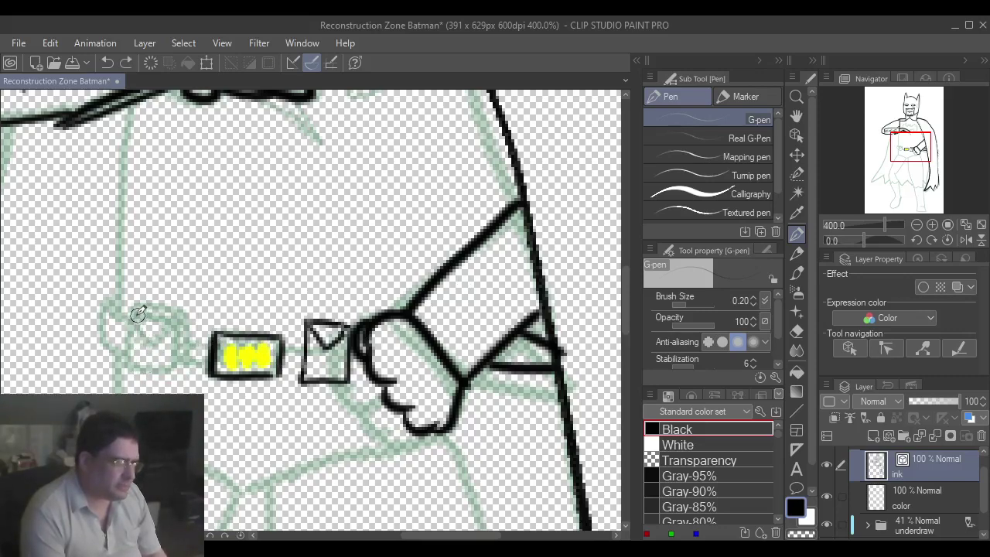
{"action": "left_click_drag", "start_coordinate": [137, 314], "coordinate": [137, 369]}
{"action": "mouse_move", "coordinate": [181, 314]}
{"action": "left_mouse_down"}
{"action": "mouse_move", "coordinate": [181, 372]}
{"action": "mouse_move", "coordinate": [135, 368]}
{"action": "mouse_move", "coordinate": [181, 377]}
{"action": "left_mouse_up"}
{"action": "left_click_drag", "start_coordinate": [136, 316], "coordinate": [177, 315]}
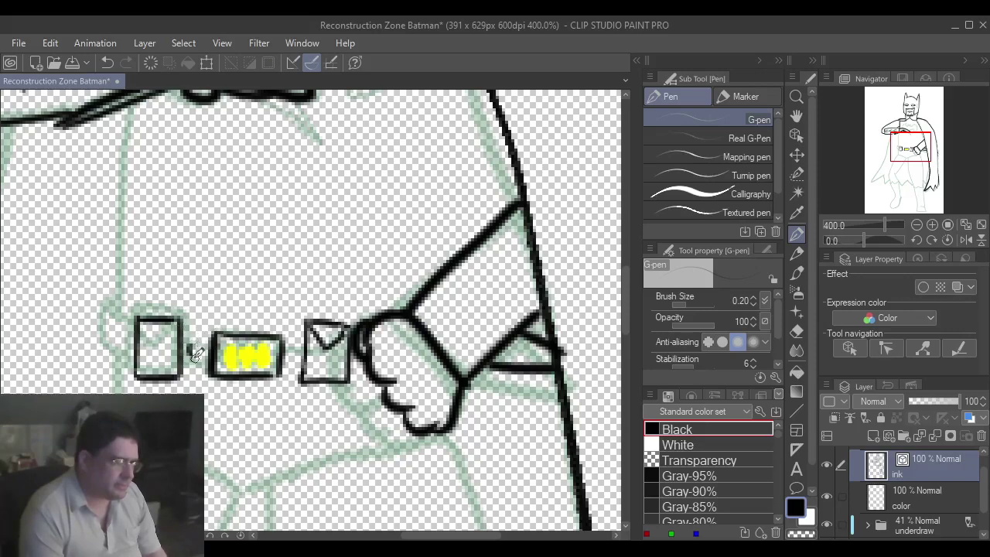
{"action": "left_click_drag", "start_coordinate": [191, 345], "coordinate": [211, 345]}
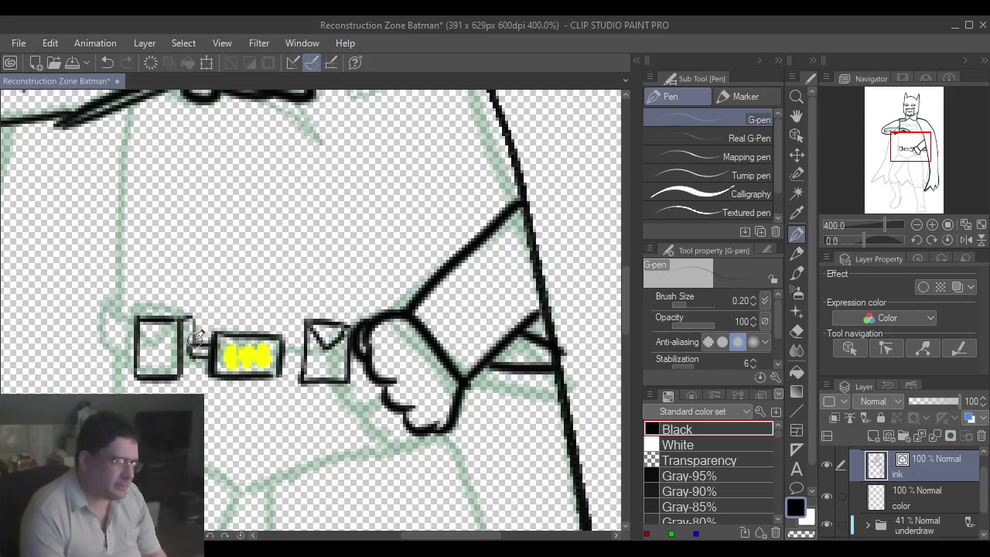
- Thicken the left pouch's right and top edges, add its envelope flap and a torso line
{"action": "mouse_move", "coordinate": [191, 319]}
{"action": "left_mouse_down"}
{"action": "mouse_move", "coordinate": [188, 374]}
{"action": "mouse_move", "coordinate": [194, 365]}
{"action": "mouse_move", "coordinate": [128, 368]}
{"action": "mouse_move", "coordinate": [136, 378]}
{"action": "mouse_move", "coordinate": [192, 380]}
{"action": "left_mouse_up"}
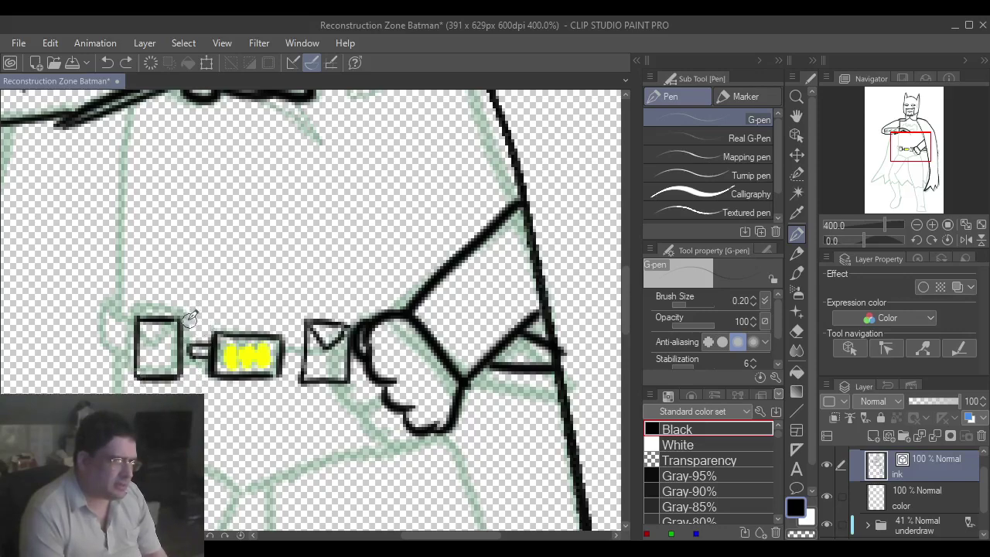
{"action": "left_click_drag", "start_coordinate": [186, 317], "coordinate": [187, 376]}
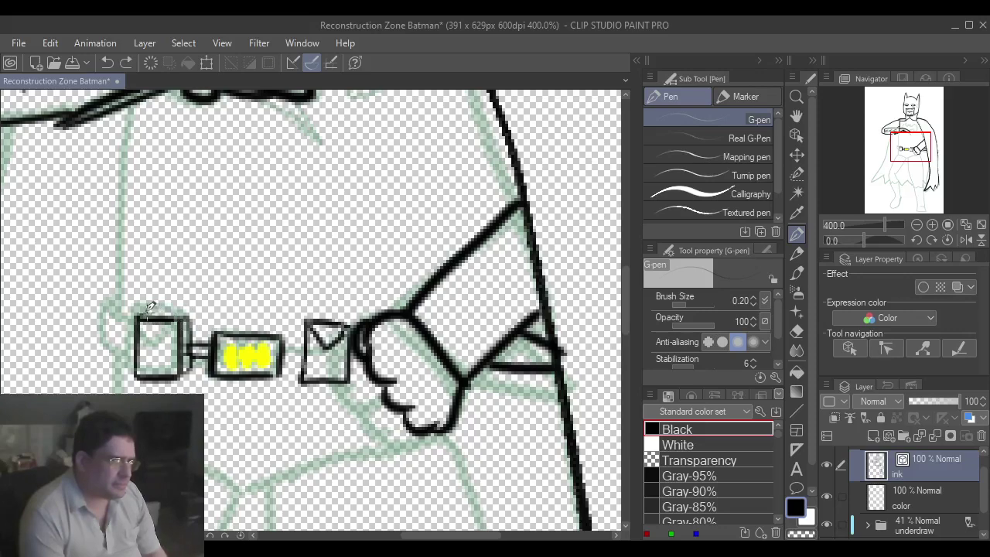
{"action": "left_click_drag", "start_coordinate": [141, 315], "coordinate": [194, 317]}
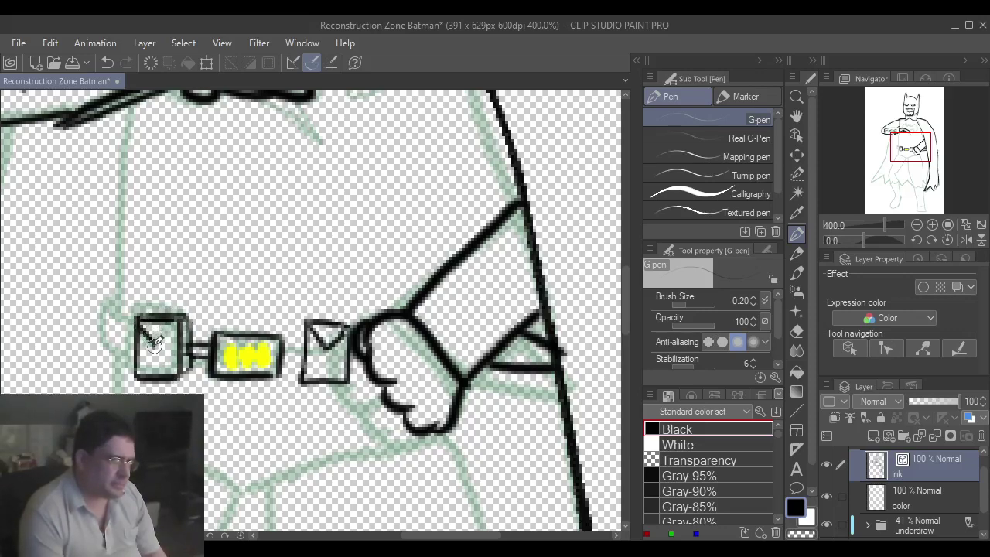
{"action": "left_click_drag", "start_coordinate": [155, 344], "coordinate": [177, 319]}
{"action": "mouse_move", "coordinate": [112, 326]}
{"action": "left_mouse_down"}
{"action": "mouse_move", "coordinate": [136, 353]}
{"action": "mouse_move", "coordinate": [114, 355]}
{"action": "mouse_move", "coordinate": [116, 322]}
{"action": "mouse_move", "coordinate": [115, 356]}
{"action": "mouse_move", "coordinate": [137, 362]}
{"action": "mouse_move", "coordinate": [122, 329]}
{"action": "mouse_move", "coordinate": [116, 264]}
{"action": "mouse_move", "coordinate": [128, 104]}
{"action": "left_mouse_up"}
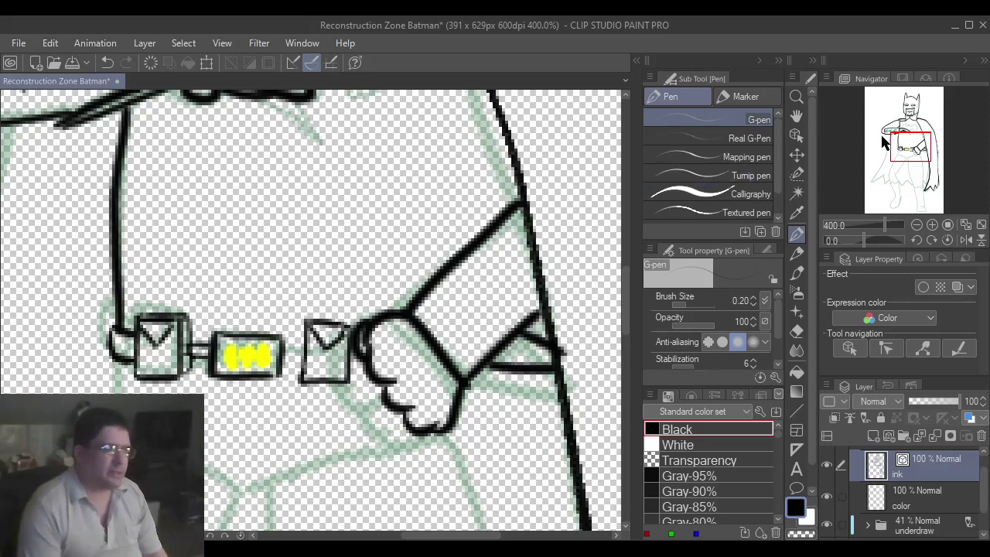
{"action": "mouse_move", "coordinate": [887, 142]}
{"action": "left_mouse_down"}
{"action": "mouse_move", "coordinate": [903, 126]}
{"action": "mouse_move", "coordinate": [906, 137]}
{"action": "left_mouse_up"}
- Ink the curved trunks line just below the belt with the G-pen, undoing a stray stroke
{"action": "left_click", "coordinate": [915, 225]}
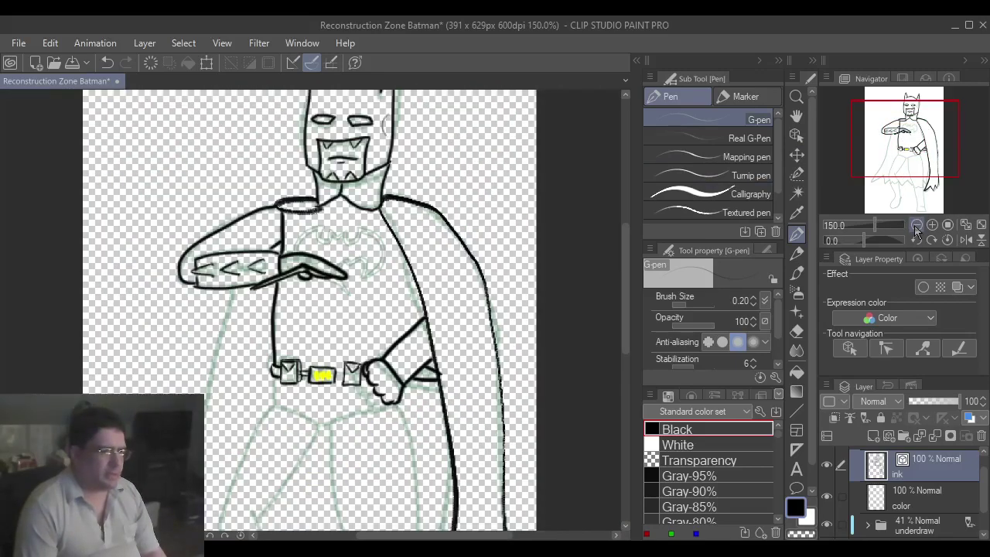
{"action": "left_click", "coordinate": [915, 225]}
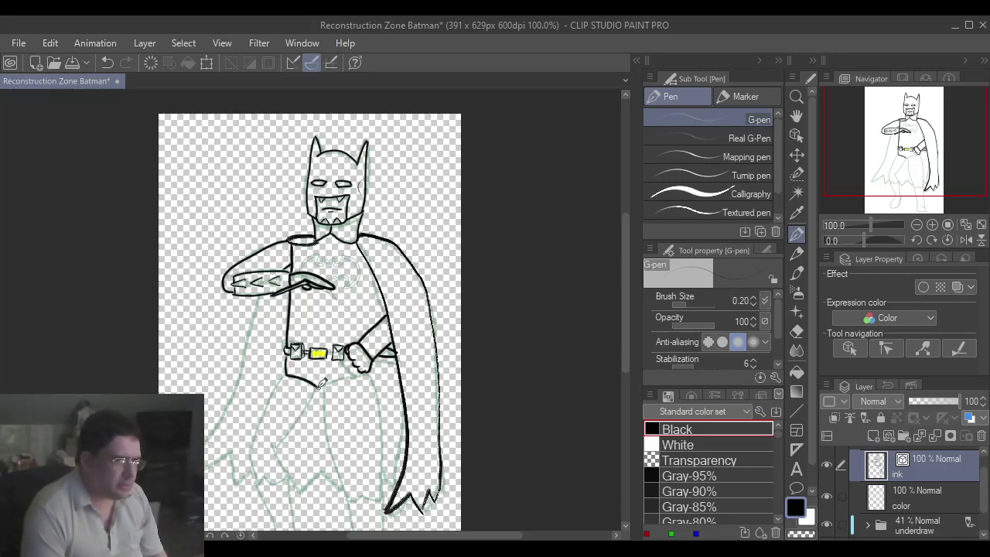
{"action": "left_click_drag", "start_coordinate": [324, 384], "coordinate": [357, 372]}
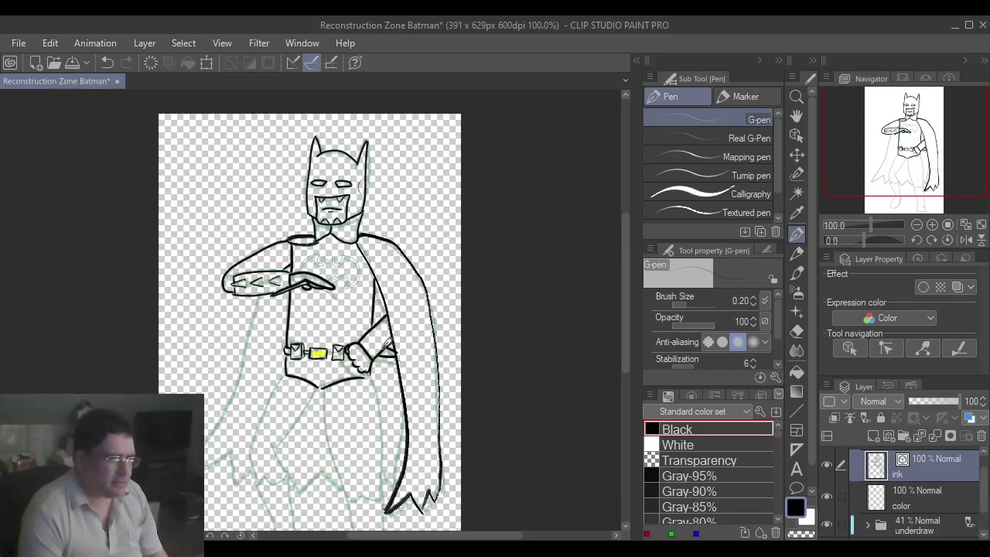
{"action": "key", "text": "ctrl+z"}
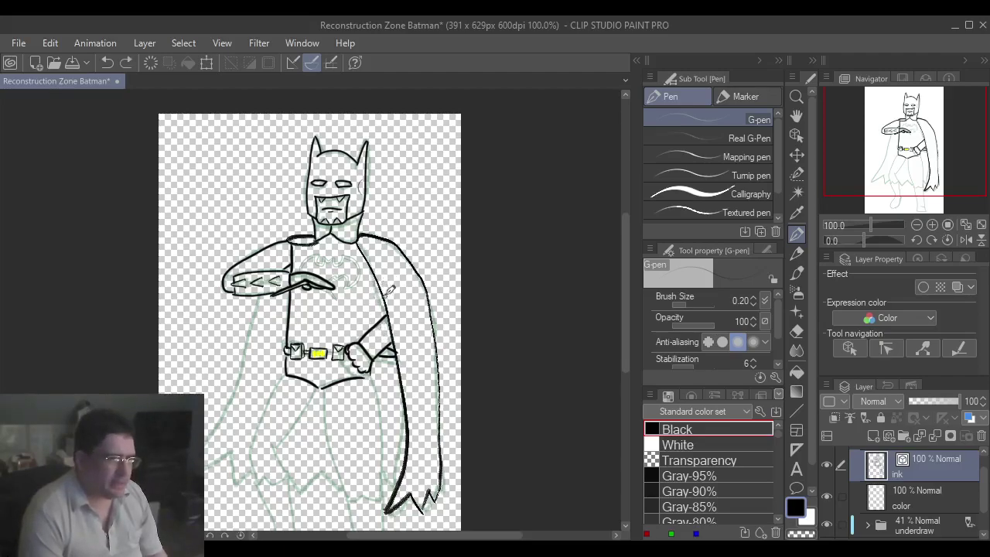
{"action": "left_click", "coordinate": [932, 225]}
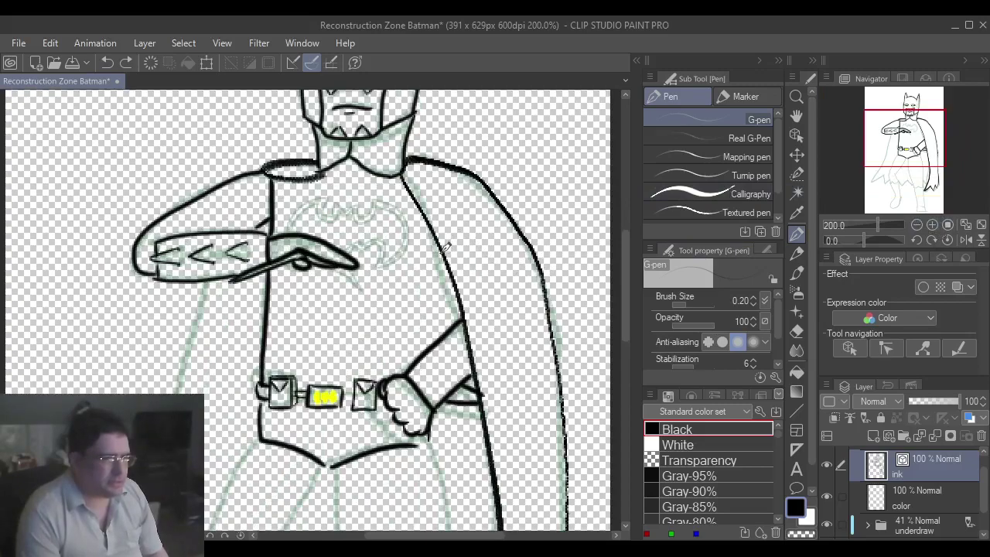
- Ink the torso's right outline and the near thigh's outer edge from the belt down to the knee
{"action": "left_click_drag", "start_coordinate": [444, 256], "coordinate": [448, 334]}
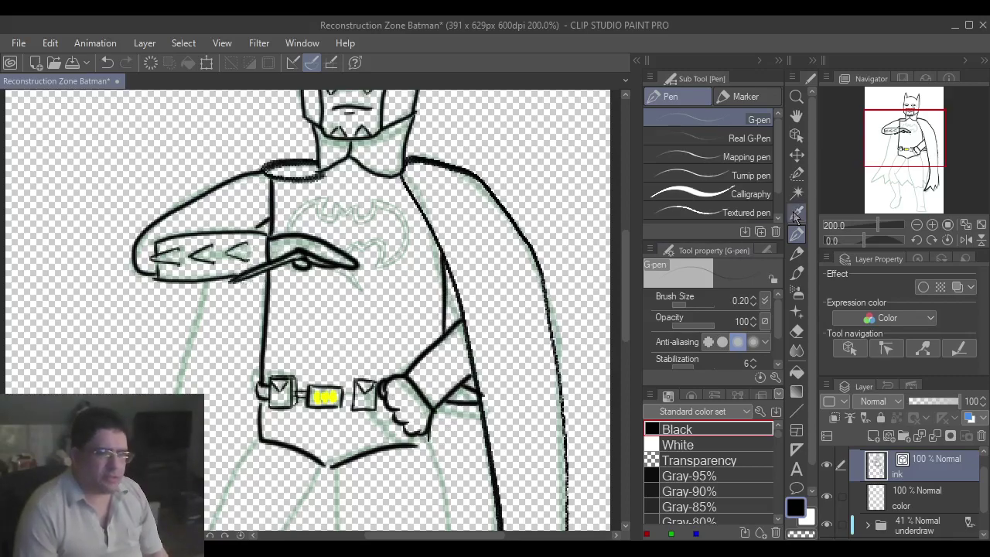
{"action": "left_click_drag", "start_coordinate": [898, 147], "coordinate": [899, 178]}
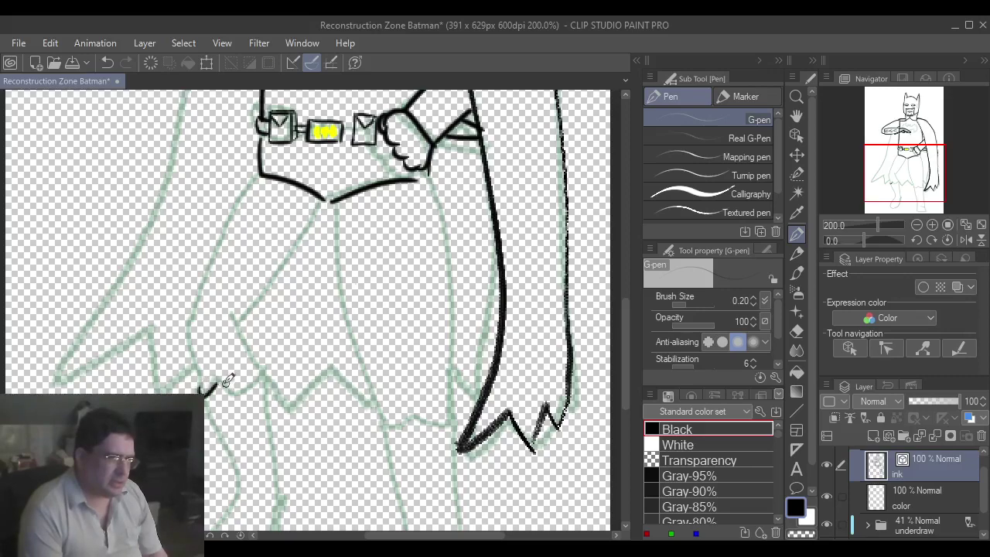
{"action": "mouse_move", "coordinate": [221, 382]}
{"action": "left_mouse_down"}
{"action": "mouse_move", "coordinate": [232, 391]}
{"action": "mouse_move", "coordinate": [263, 380]}
{"action": "mouse_move", "coordinate": [235, 318]}
{"action": "left_mouse_up"}
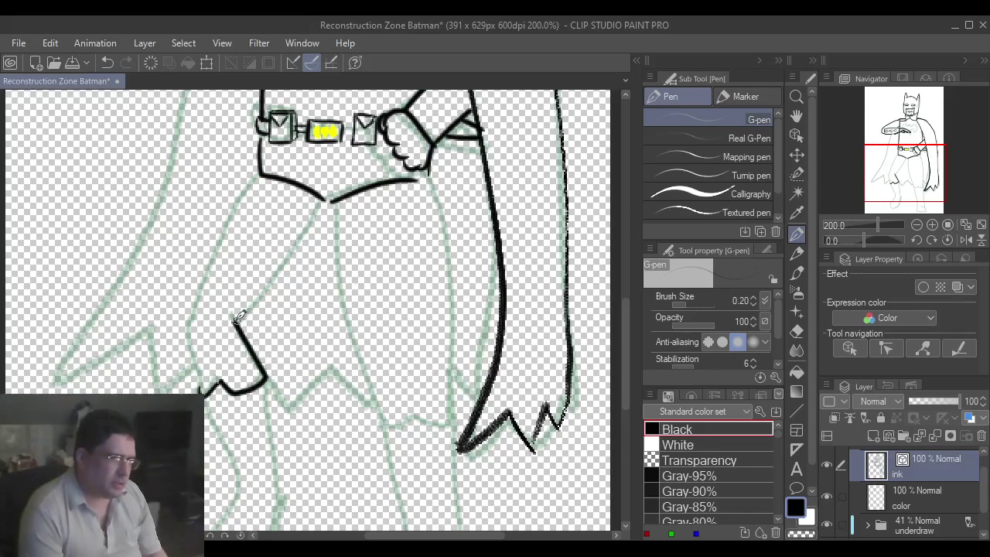
{"action": "mouse_move", "coordinate": [251, 308]}
{"action": "left_mouse_down"}
{"action": "mouse_move", "coordinate": [318, 218]}
{"action": "mouse_move", "coordinate": [272, 294]}
{"action": "mouse_move", "coordinate": [246, 310]}
{"action": "left_mouse_up"}
{"action": "key", "text": "ctrl+z"}
{"action": "mouse_move", "coordinate": [259, 176]}
{"action": "left_mouse_down"}
{"action": "mouse_move", "coordinate": [200, 263]}
{"action": "mouse_move", "coordinate": [191, 310]}
{"action": "mouse_move", "coordinate": [204, 389]}
{"action": "mouse_move", "coordinate": [218, 385]}
{"action": "left_mouse_up"}
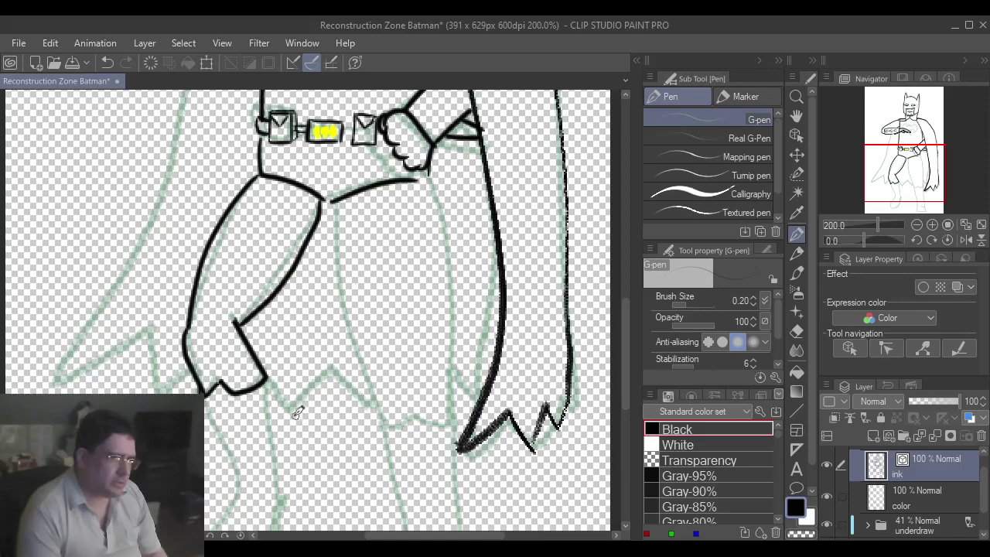
{"action": "left_click", "coordinate": [899, 175]}
- Ink the front and back of the near lower leg, then redraw the boot's sole line
{"action": "left_click_drag", "start_coordinate": [900, 175], "coordinate": [900, 184]}
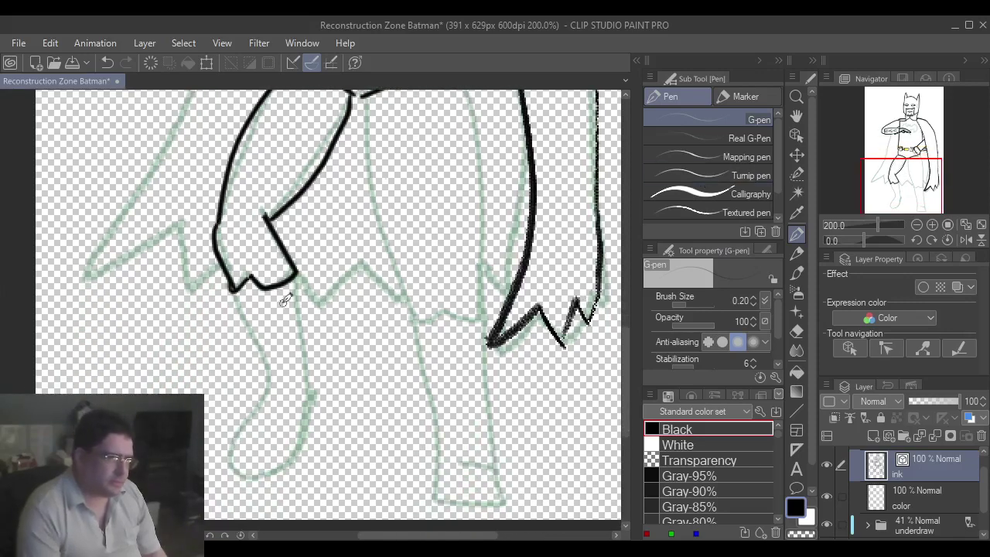
{"action": "mouse_move", "coordinate": [236, 300]}
{"action": "left_mouse_down"}
{"action": "mouse_move", "coordinate": [258, 381]}
{"action": "mouse_move", "coordinate": [232, 473]}
{"action": "mouse_move", "coordinate": [251, 479]}
{"action": "mouse_move", "coordinate": [300, 439]}
{"action": "left_mouse_up"}
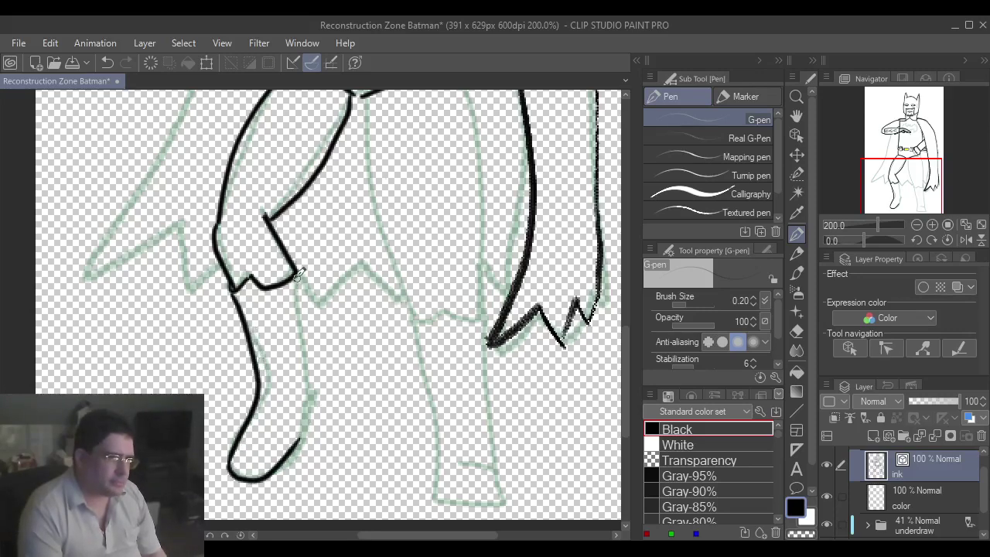
{"action": "mouse_move", "coordinate": [299, 273]}
{"action": "left_mouse_down"}
{"action": "mouse_move", "coordinate": [318, 423]}
{"action": "mouse_move", "coordinate": [299, 440]}
{"action": "mouse_move", "coordinate": [308, 451]}
{"action": "mouse_move", "coordinate": [251, 476]}
{"action": "mouse_move", "coordinate": [277, 466]}
{"action": "mouse_move", "coordinate": [267, 478]}
{"action": "mouse_move", "coordinate": [295, 450]}
{"action": "mouse_move", "coordinate": [273, 478]}
{"action": "mouse_move", "coordinate": [320, 427]}
{"action": "mouse_move", "coordinate": [283, 469]}
{"action": "left_mouse_up"}
{"action": "key", "text": "ctrl+z"}
{"action": "left_click_drag", "start_coordinate": [263, 480], "coordinate": [268, 475]}
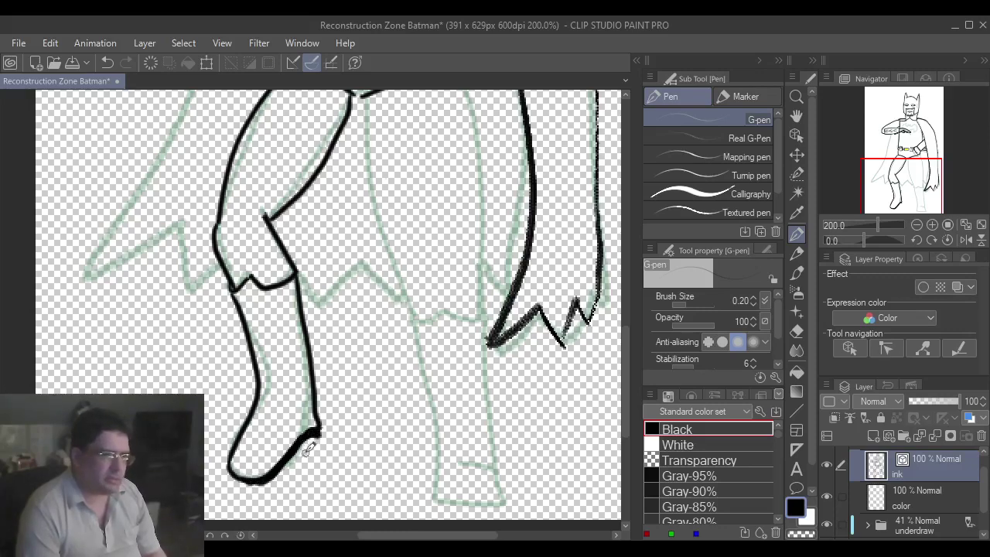
{"action": "left_click_drag", "start_coordinate": [913, 179], "coordinate": [916, 172]}
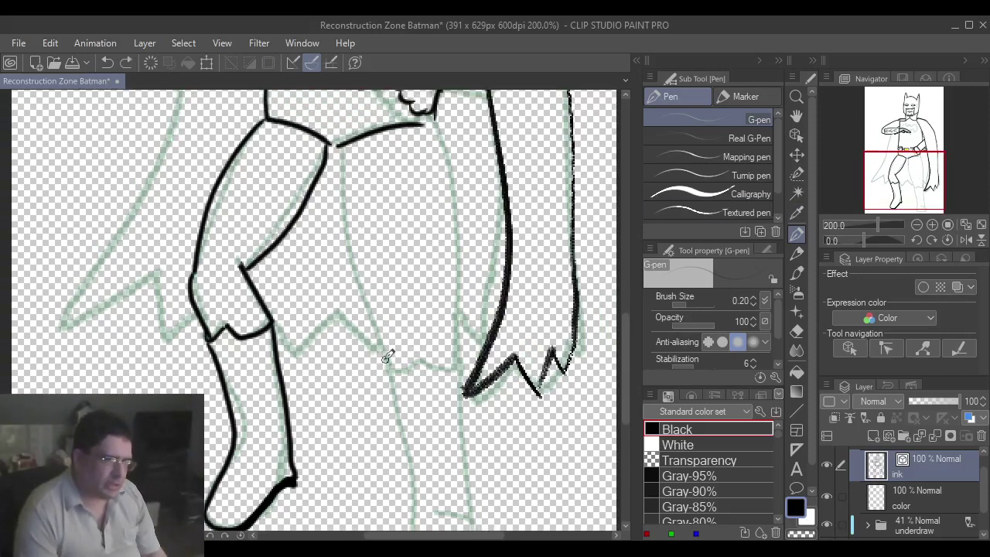
- Trace the far thigh's outer edge from the wavy hem up to the belt, discarding misplaced strokes
{"action": "mouse_move", "coordinate": [384, 362]}
{"action": "left_mouse_down"}
{"action": "mouse_move", "coordinate": [408, 364]}
{"action": "mouse_move", "coordinate": [435, 342]}
{"action": "mouse_move", "coordinate": [387, 360]}
{"action": "mouse_move", "coordinate": [421, 352]}
{"action": "mouse_move", "coordinate": [461, 357]}
{"action": "left_mouse_up"}
{"action": "key", "text": "ctrl+z"}
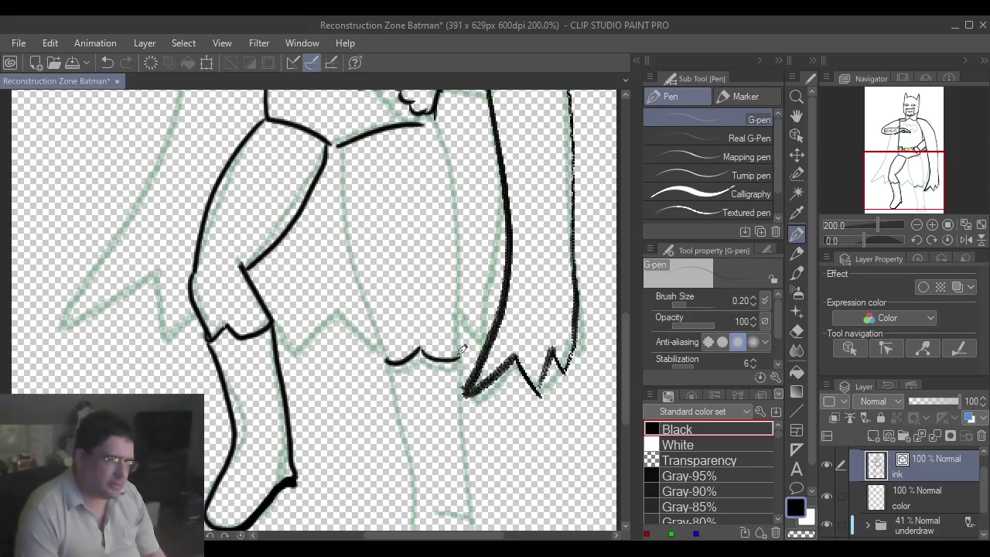
{"action": "mouse_move", "coordinate": [341, 144]}
{"action": "left_mouse_down"}
{"action": "mouse_move", "coordinate": [361, 304]}
{"action": "mouse_move", "coordinate": [388, 360]}
{"action": "mouse_move", "coordinate": [357, 264]}
{"action": "mouse_move", "coordinate": [345, 139]}
{"action": "left_mouse_up"}
{"action": "key", "text": "ctrl+z"}
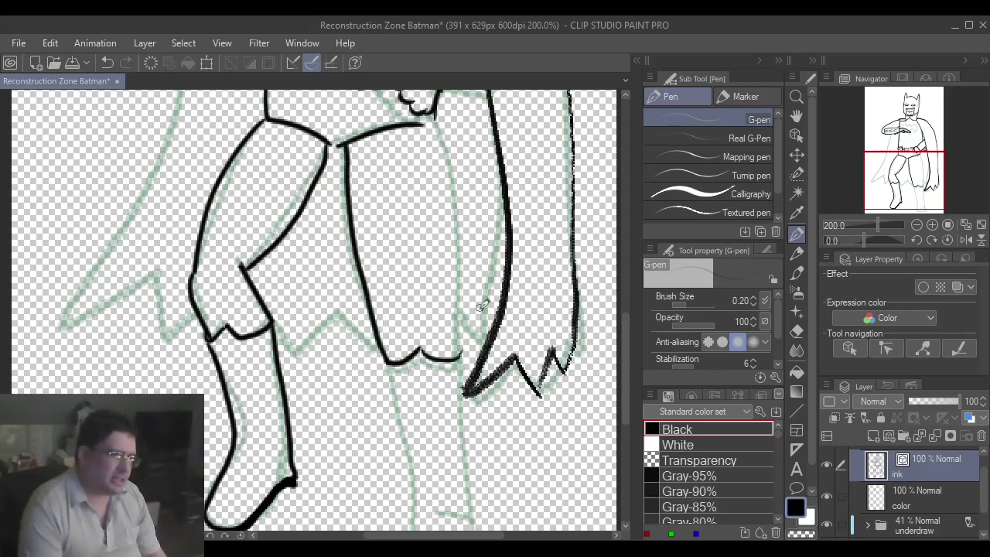
{"action": "mouse_move", "coordinate": [462, 349]}
{"action": "left_mouse_down"}
{"action": "mouse_move", "coordinate": [452, 199]}
{"action": "mouse_move", "coordinate": [433, 124]}
{"action": "left_mouse_up"}
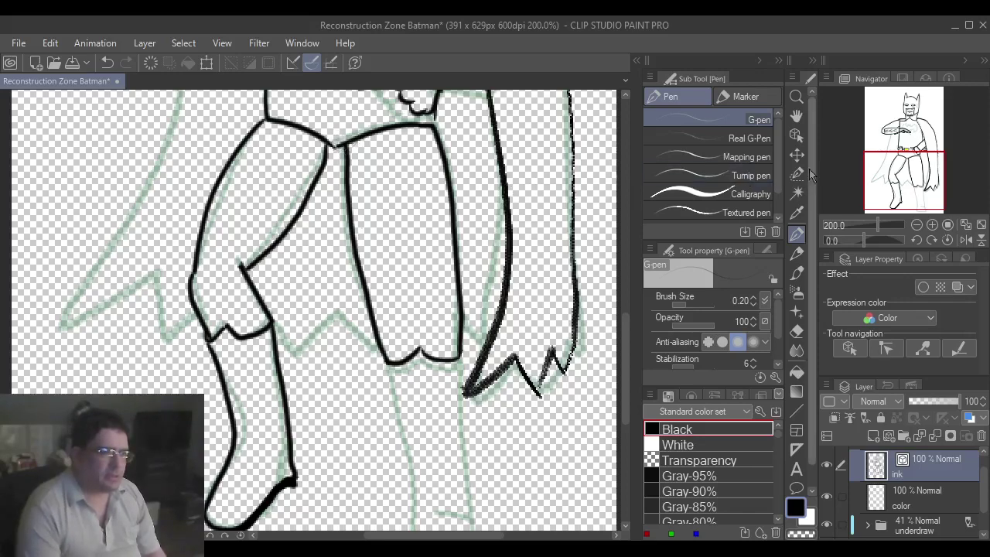
{"action": "left_click_drag", "start_coordinate": [910, 172], "coordinate": [913, 181]}
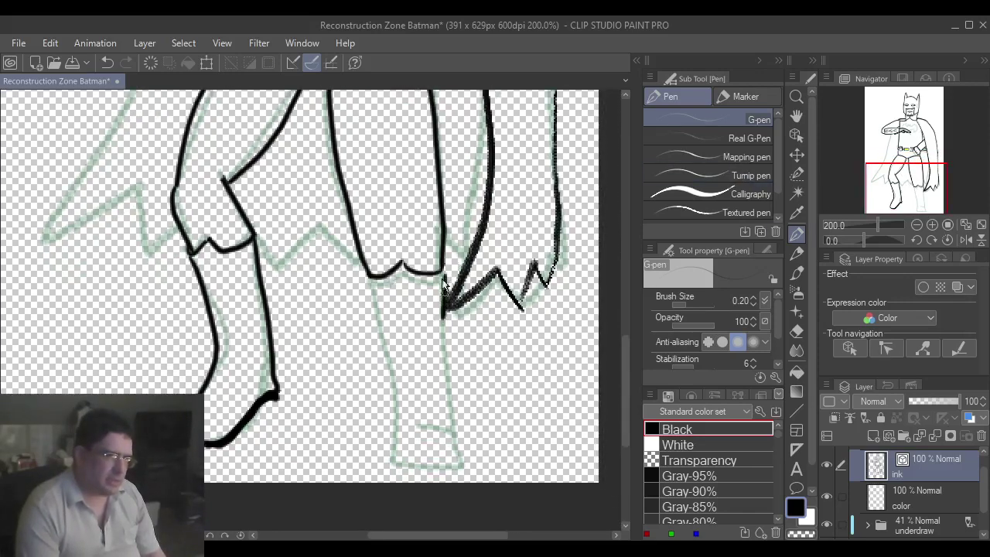
- Rough in the far lower leg's sides and the line across the foot, undoing the stray strokes
{"action": "key", "text": "ctrl+z"}
{"action": "left_click_drag", "start_coordinate": [441, 263], "coordinate": [462, 453]}
{"action": "mouse_move", "coordinate": [374, 273]}
{"action": "left_mouse_down"}
{"action": "mouse_move", "coordinate": [393, 439]}
{"action": "mouse_move", "coordinate": [418, 452]}
{"action": "mouse_move", "coordinate": [459, 448]}
{"action": "left_mouse_up"}
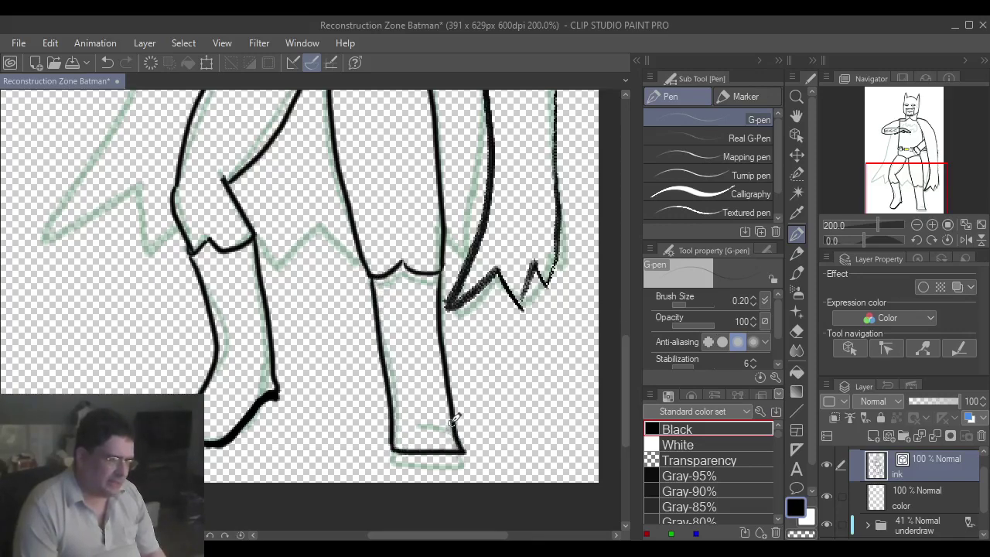
{"action": "left_click_drag", "start_coordinate": [440, 413], "coordinate": [404, 413]}
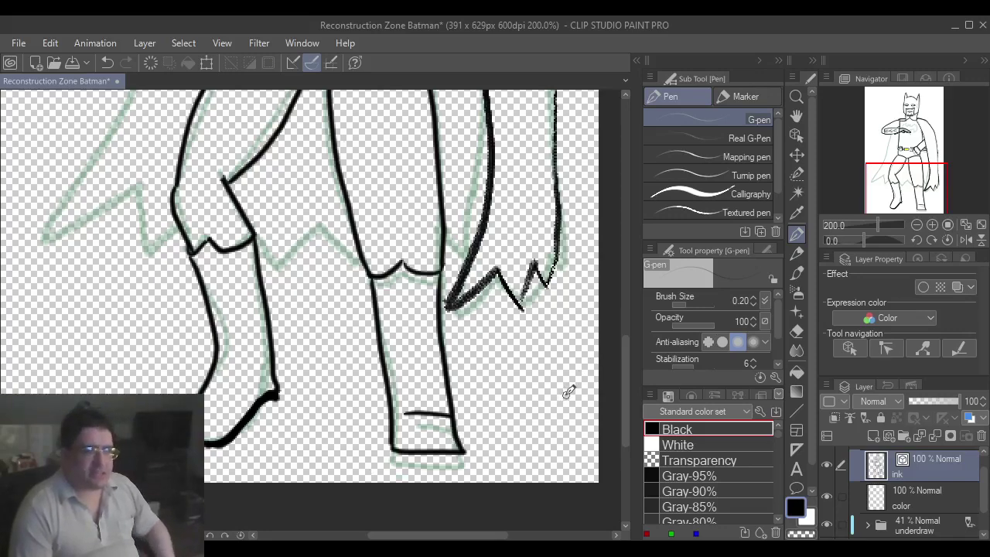
{"action": "key", "text": "ctrl+z"}
- Redraw both edges of the far shin, the foot down to the sole, and the ankle line
{"action": "key", "text": "ctrl+z"}
{"action": "key", "text": "ctrl+z"}
{"action": "key", "text": "ctrl+z"}
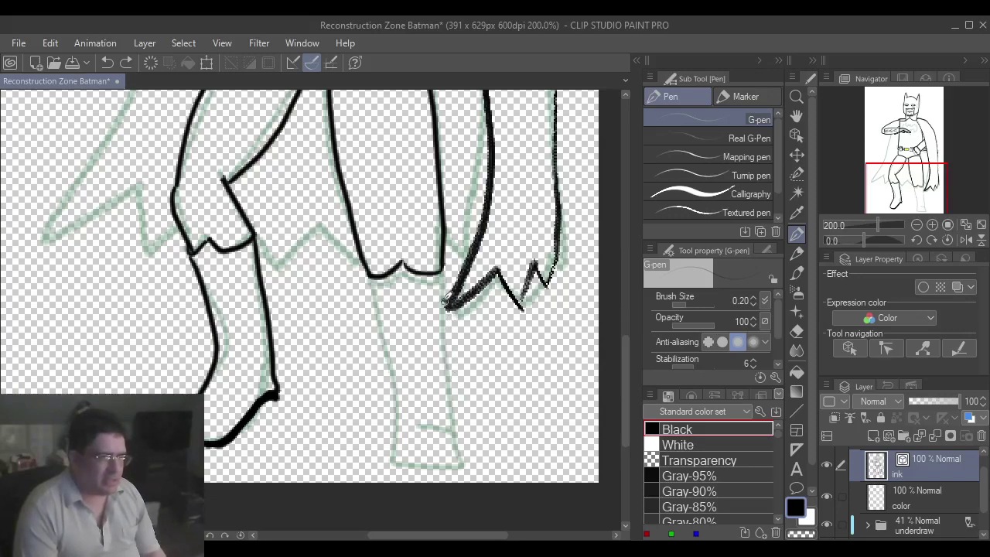
{"action": "mouse_move", "coordinate": [445, 304]}
{"action": "left_mouse_down"}
{"action": "mouse_move", "coordinate": [443, 272]}
{"action": "mouse_move", "coordinate": [455, 411]}
{"action": "left_mouse_up"}
{"action": "key", "text": "ctrl+z"}
{"action": "left_click_drag", "start_coordinate": [443, 266], "coordinate": [450, 402]}
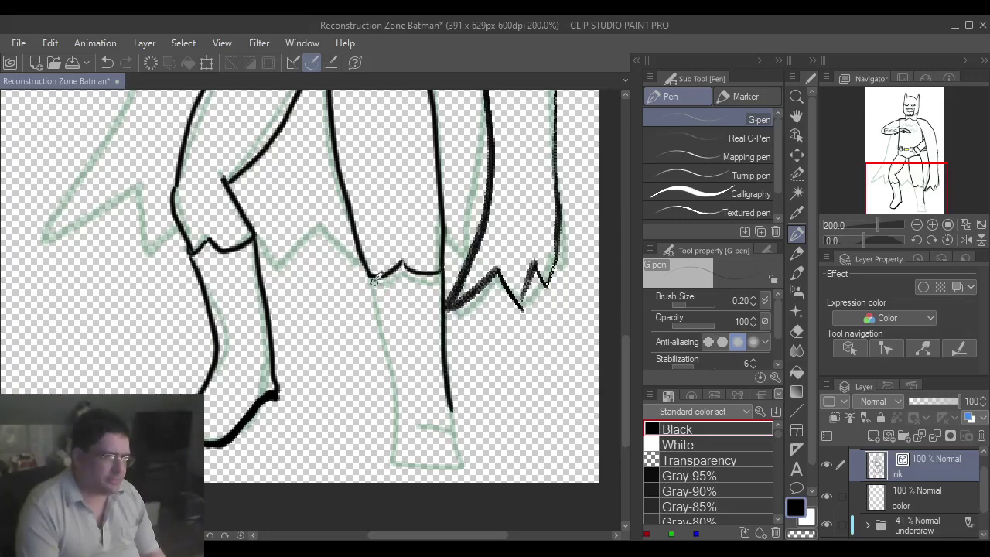
{"action": "mouse_move", "coordinate": [370, 275]}
{"action": "left_mouse_down"}
{"action": "mouse_move", "coordinate": [395, 423]}
{"action": "mouse_move", "coordinate": [451, 420]}
{"action": "mouse_move", "coordinate": [469, 453]}
{"action": "mouse_move", "coordinate": [452, 467]}
{"action": "mouse_move", "coordinate": [400, 462]}
{"action": "left_mouse_up"}
{"action": "mouse_move", "coordinate": [393, 422]}
{"action": "left_mouse_down"}
{"action": "mouse_move", "coordinate": [394, 464]}
{"action": "mouse_move", "coordinate": [451, 455]}
{"action": "left_mouse_up"}
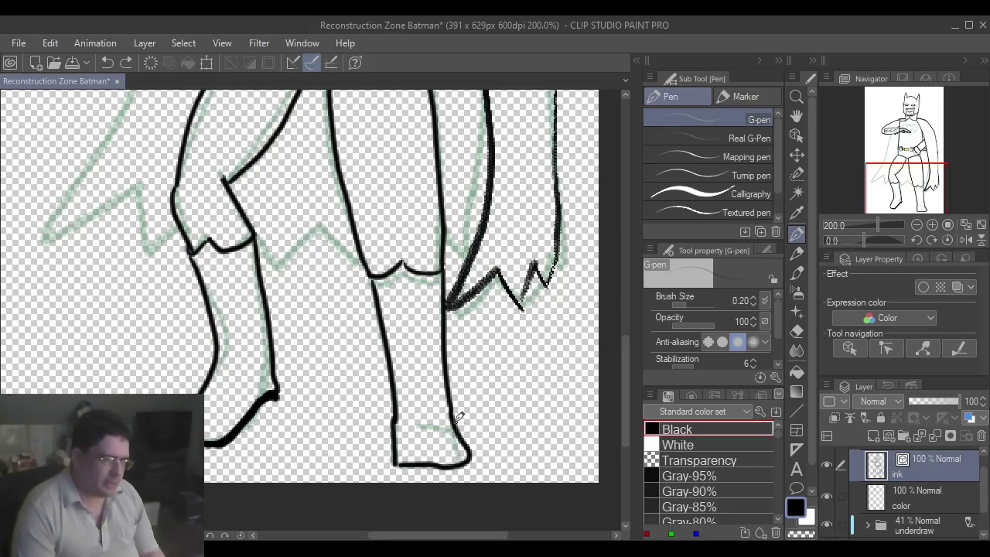
{"action": "left_click_drag", "start_coordinate": [457, 416], "coordinate": [418, 415]}
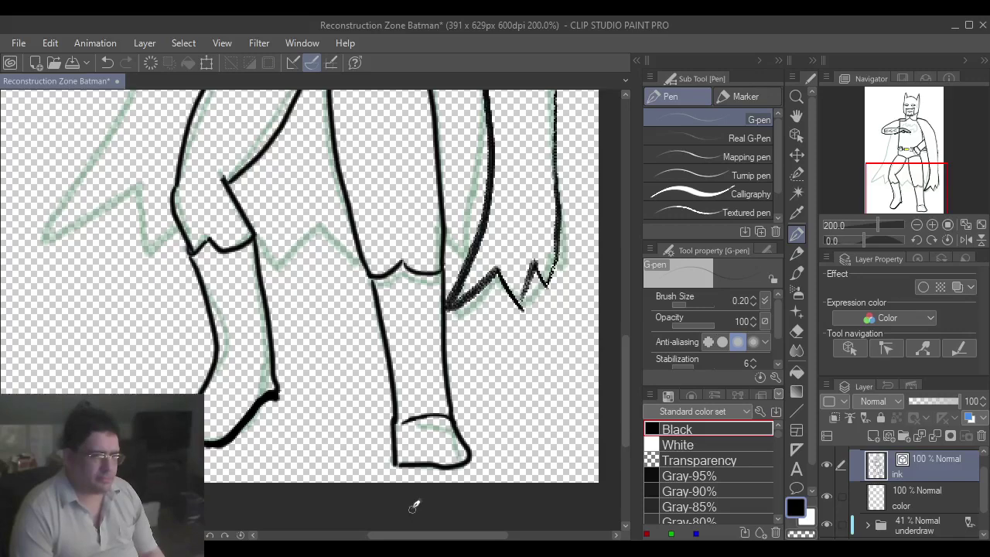
{"action": "left_click_drag", "start_coordinate": [914, 194], "coordinate": [912, 172]}
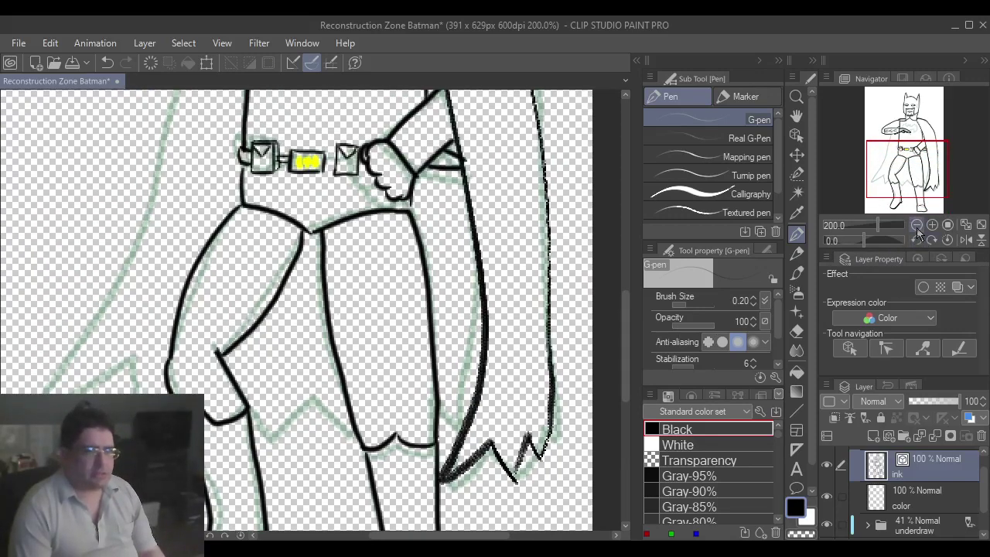
- Zoom in on the yellow buckle and draw the strap joining it to the right-hand belt pouch
{"action": "scroll", "coordinate": [916, 193], "scroll_direction": "up", "scroll_amount": 4}
{"action": "left_click_drag", "start_coordinate": [908, 172], "coordinate": [909, 152]}
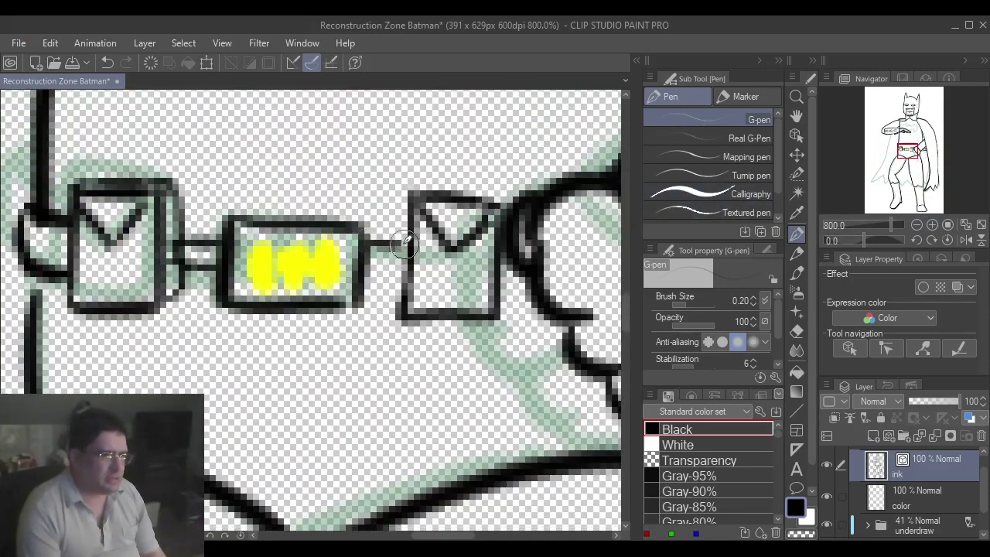
{"action": "mouse_move", "coordinate": [365, 268]}
{"action": "left_mouse_down"}
{"action": "mouse_move", "coordinate": [407, 269]}
{"action": "mouse_move", "coordinate": [404, 244]}
{"action": "left_mouse_up"}
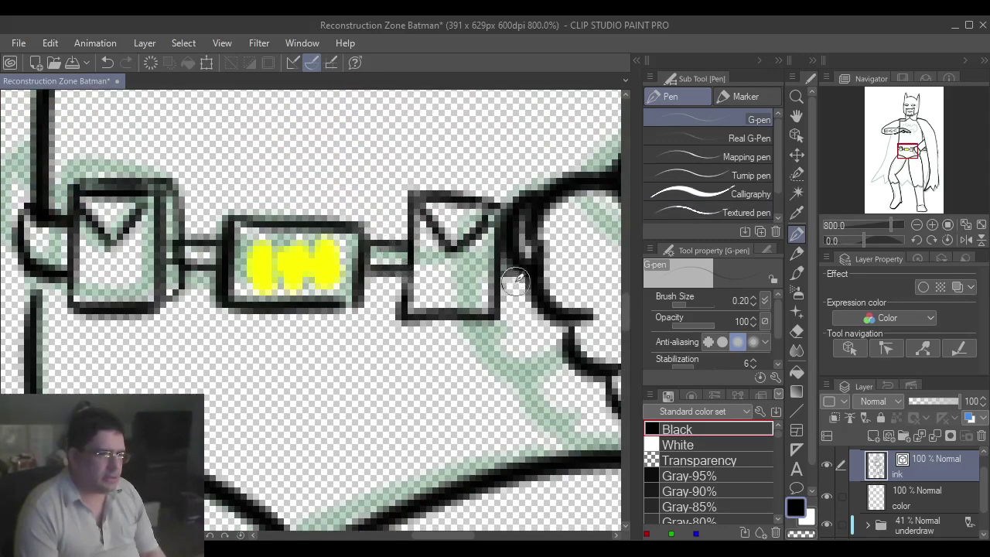
- Zoom out to 150% and ink the cape's left edge below the arm with the Brush pen
{"action": "left_click", "coordinate": [916, 224]}
{"action": "left_click", "coordinate": [916, 224]}
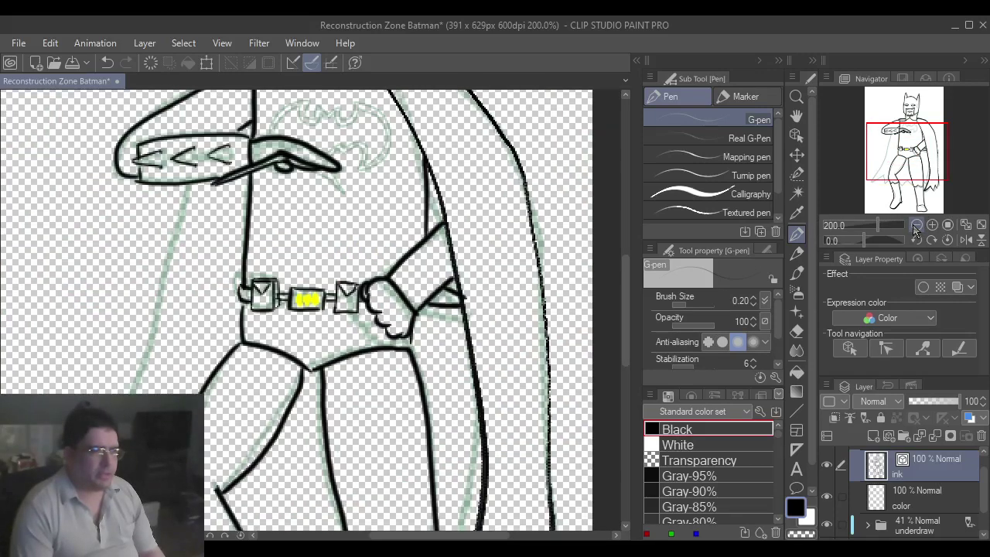
{"action": "left_click", "coordinate": [914, 225]}
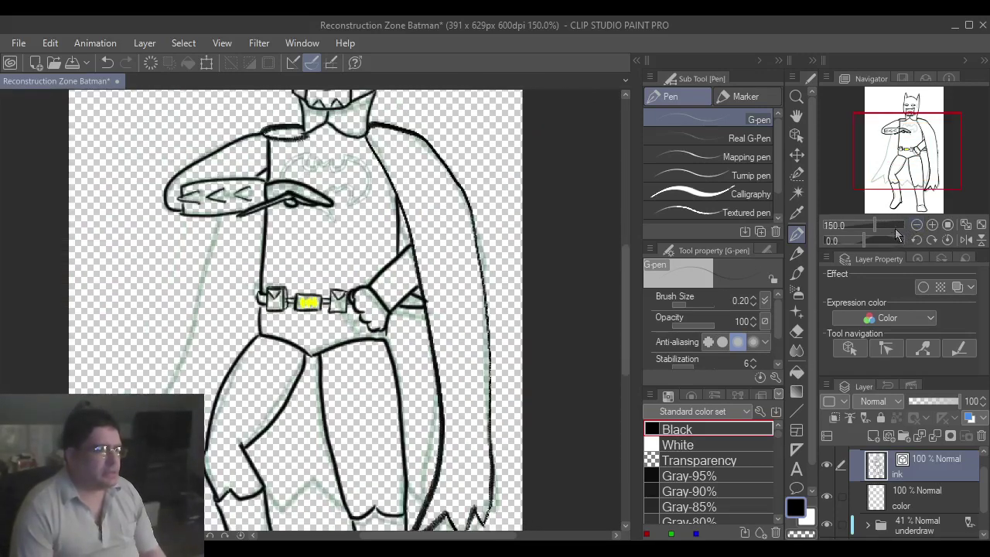
{"action": "key", "text": "b"}
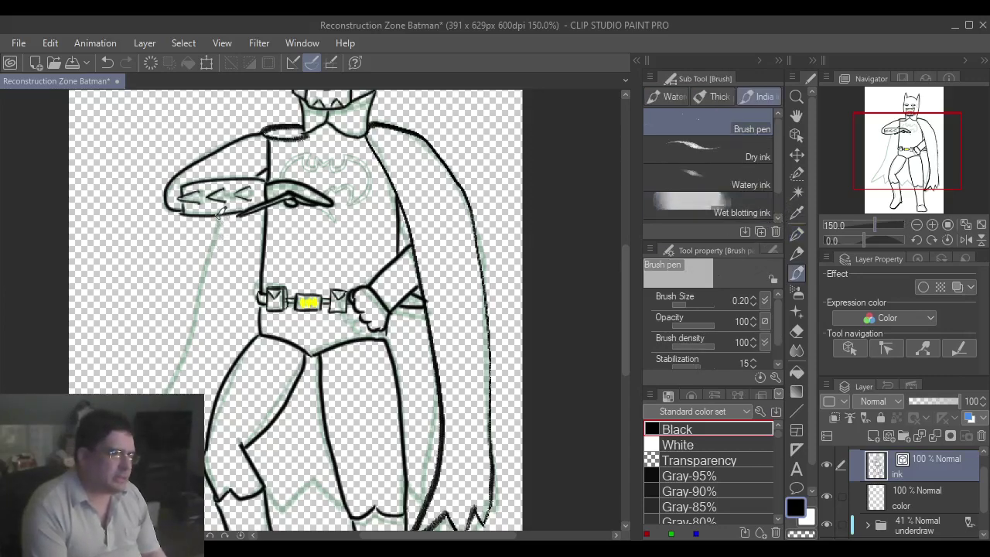
{"action": "mouse_move", "coordinate": [219, 217]}
{"action": "left_mouse_down"}
{"action": "mouse_move", "coordinate": [206, 289]}
{"action": "mouse_move", "coordinate": [165, 391]}
{"action": "left_mouse_up"}
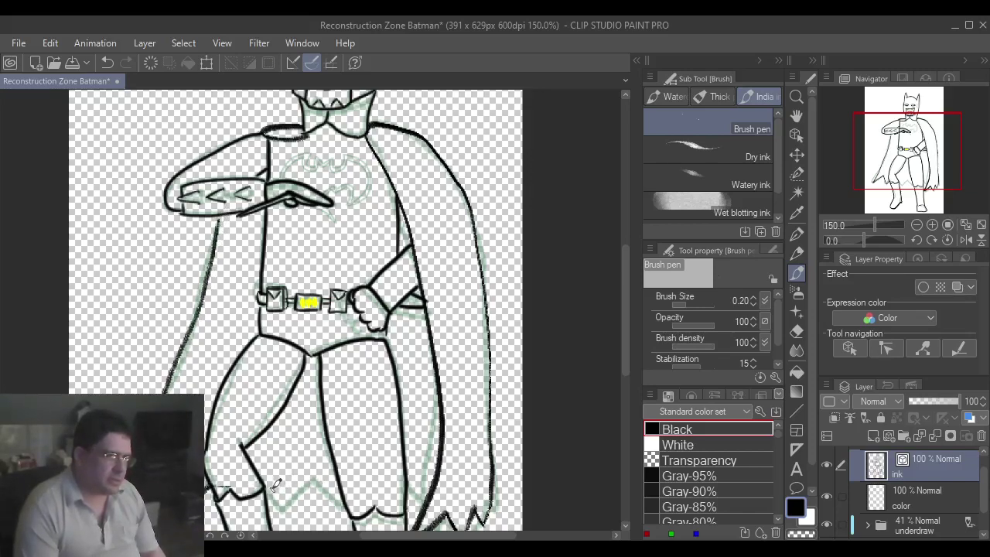
- Ink the zigzag hems along the cape's bottom and lower right
{"action": "mouse_move", "coordinate": [285, 507]}
{"action": "left_mouse_down"}
{"action": "mouse_move", "coordinate": [311, 476]}
{"action": "mouse_move", "coordinate": [334, 495]}
{"action": "left_mouse_up"}
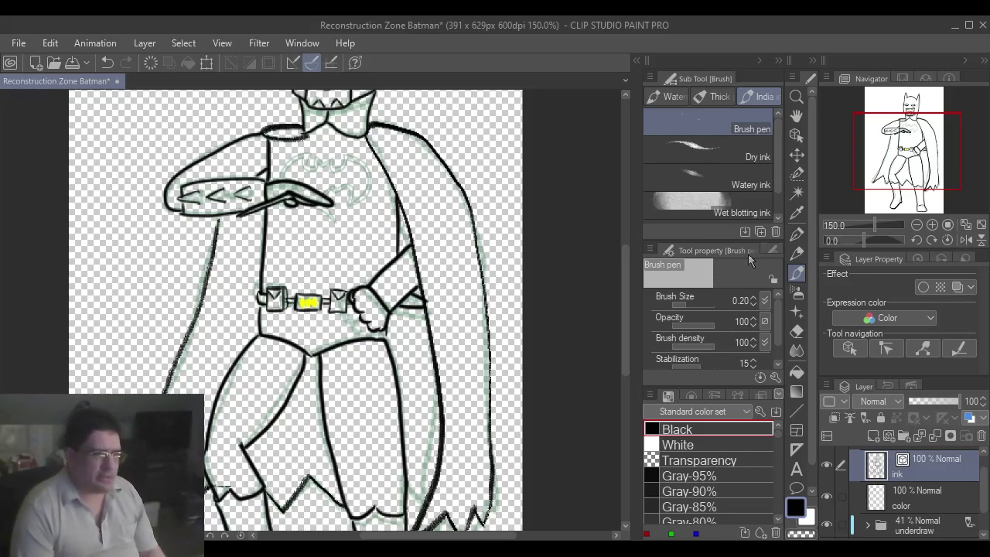
{"action": "left_click_drag", "start_coordinate": [897, 160], "coordinate": [893, 172]}
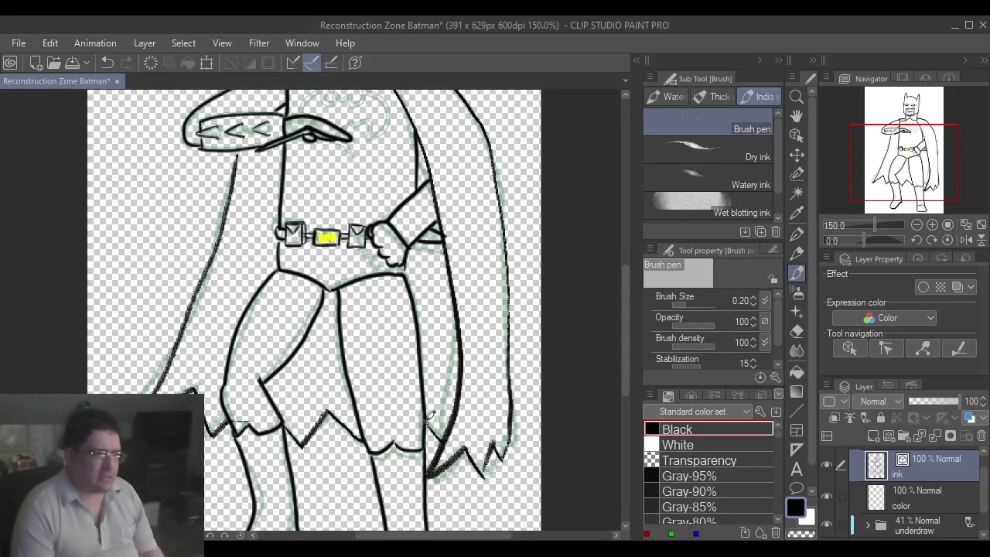
{"action": "left_click_drag", "start_coordinate": [430, 434], "coordinate": [454, 463]}
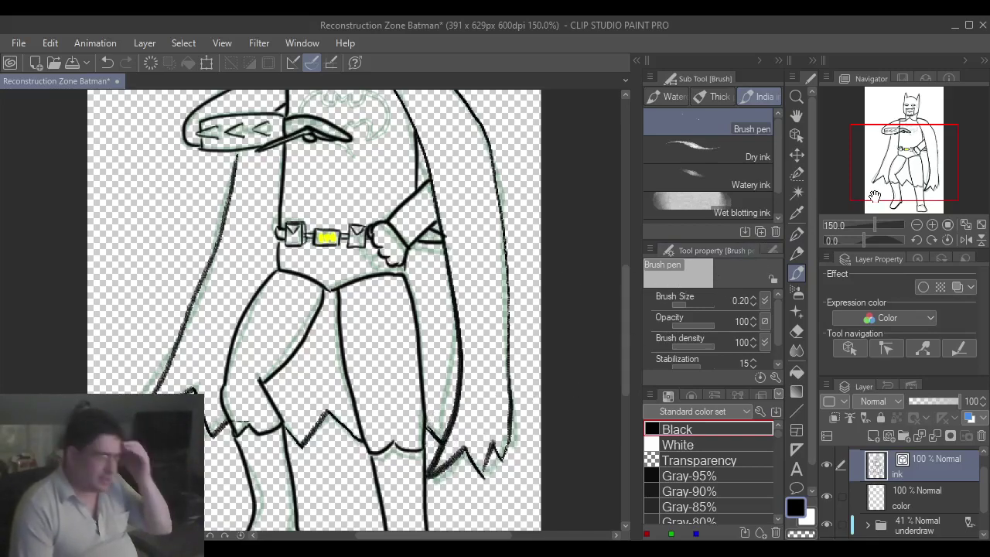
{"action": "left_click_drag", "start_coordinate": [878, 195], "coordinate": [876, 163]}
- Frame the chest emblem at 400%, discard a trial pen stroke, and select the Turnip pen
{"action": "left_click", "coordinate": [931, 224]}
{"action": "left_click", "coordinate": [931, 225]}
{"action": "left_click", "coordinate": [932, 224]}
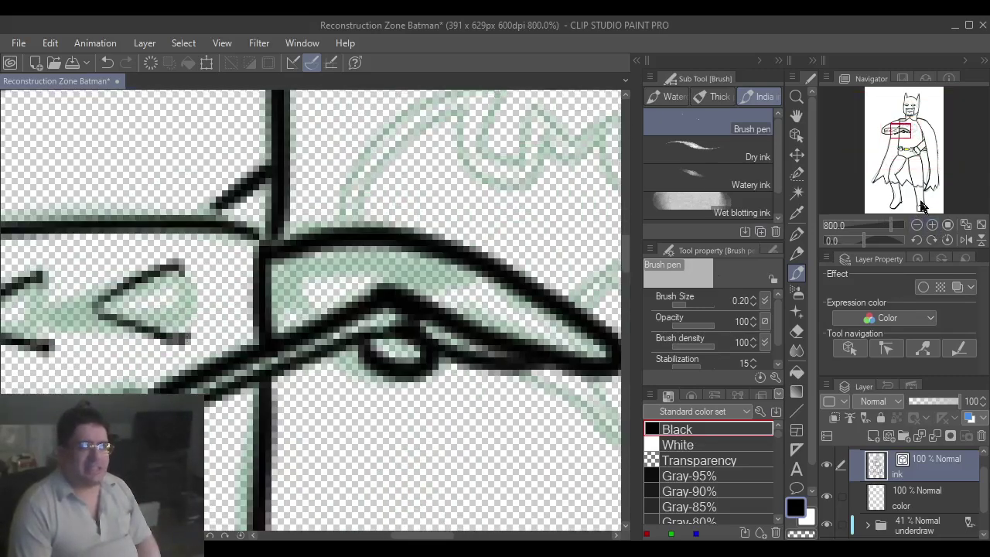
{"action": "left_click", "coordinate": [915, 225]}
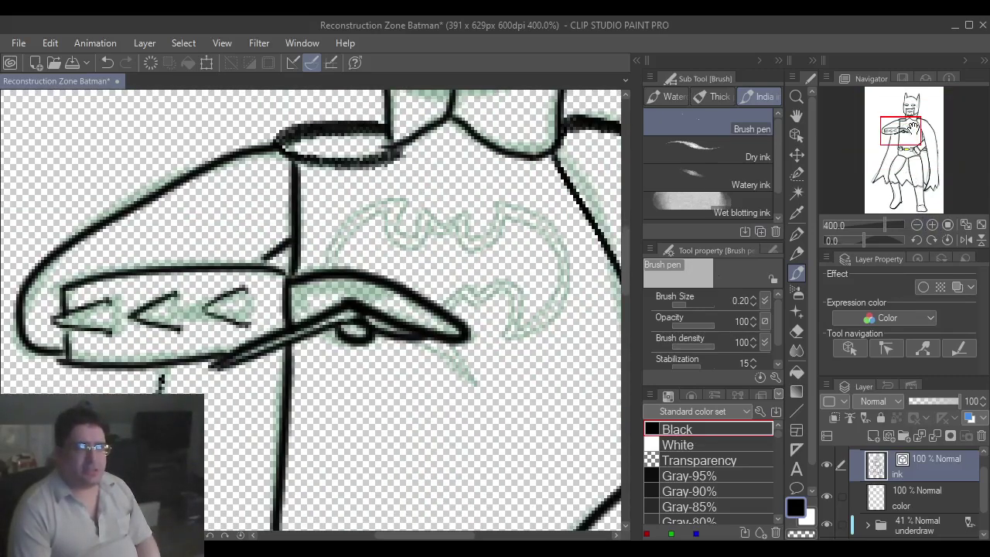
{"action": "left_click_drag", "start_coordinate": [912, 128], "coordinate": [921, 126]}
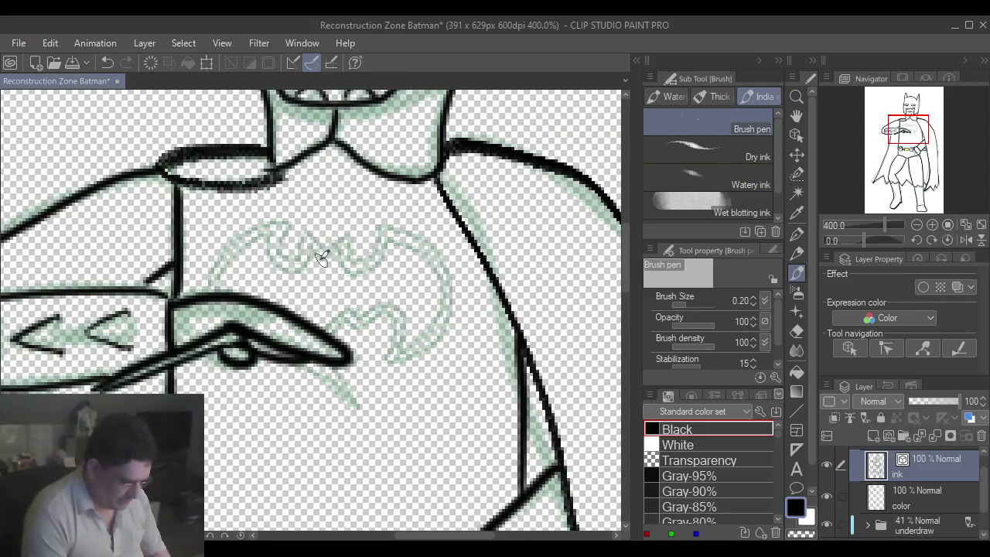
{"action": "key", "text": "p"}
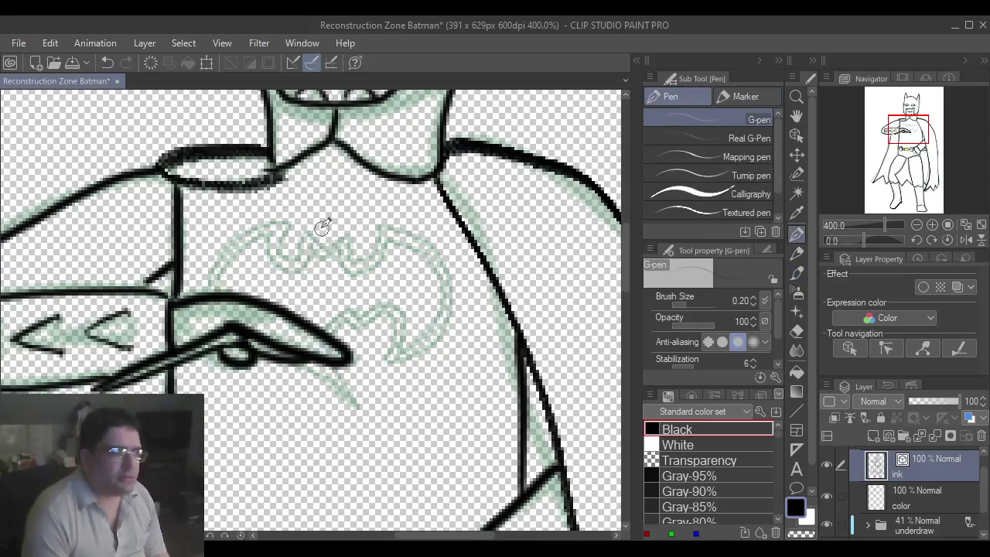
{"action": "mouse_move", "coordinate": [308, 233]}
{"action": "left_mouse_down"}
{"action": "mouse_move", "coordinate": [329, 244]}
{"action": "mouse_move", "coordinate": [349, 238]}
{"action": "mouse_move", "coordinate": [352, 256]}
{"action": "mouse_move", "coordinate": [307, 254]}
{"action": "left_mouse_up"}
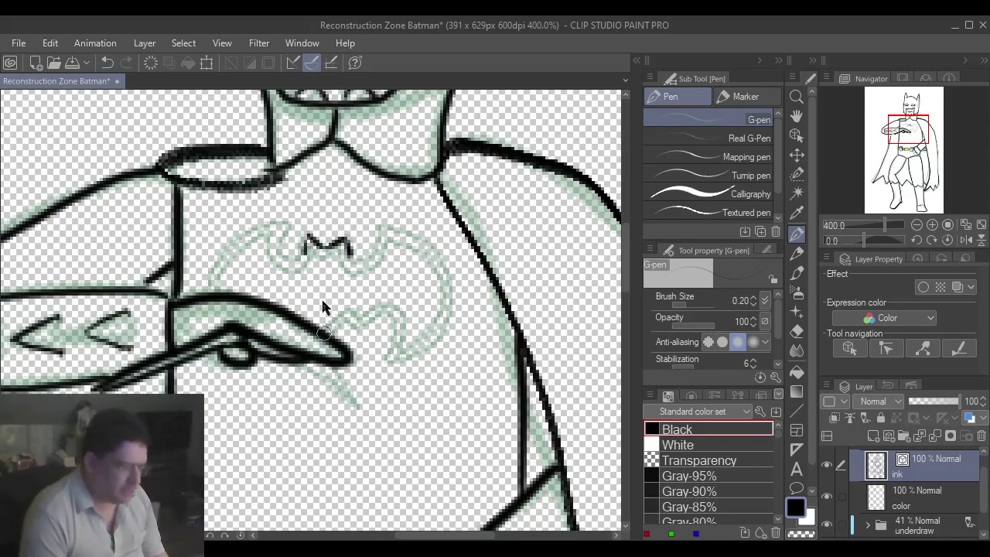
{"action": "key", "text": "ctrl+z"}
{"action": "key", "text": "ctrl+z"}
{"action": "key", "text": "ctrl+z"}
{"action": "key", "text": "ctrl+z"}
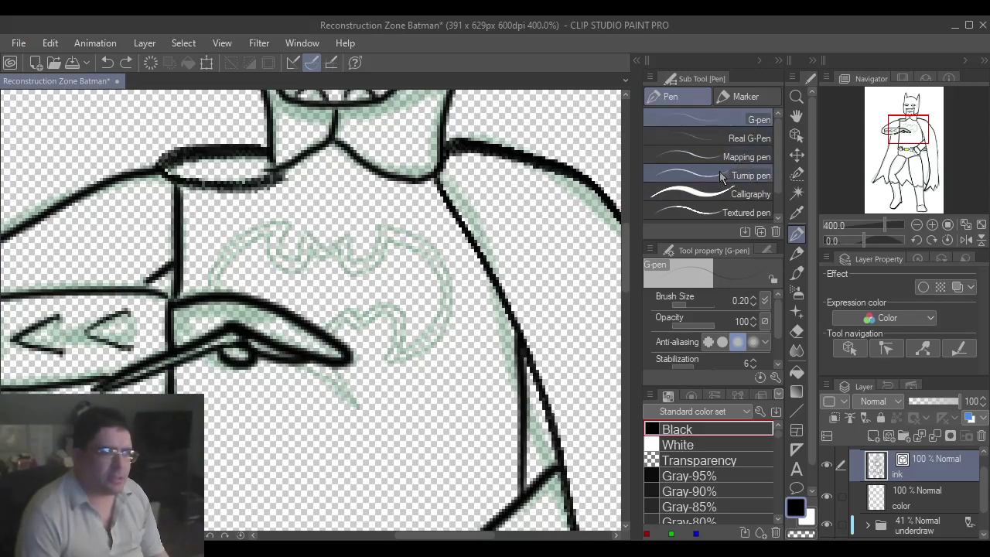
{"action": "left_click", "coordinate": [721, 177]}
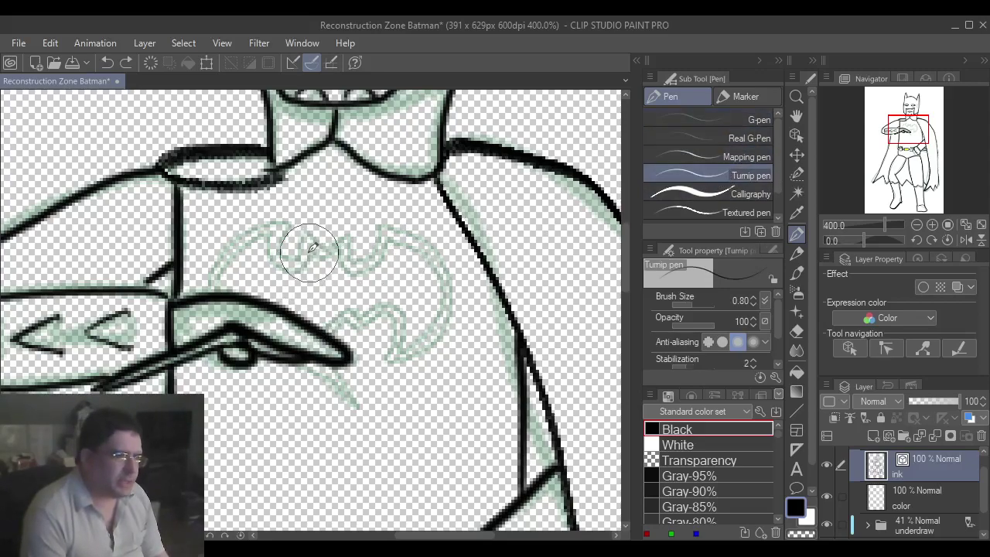
- Shrink the Turnip pen and ink the bat emblem's head, ears and right wing outline
{"action": "left_click_drag", "start_coordinate": [310, 232], "coordinate": [325, 247]}
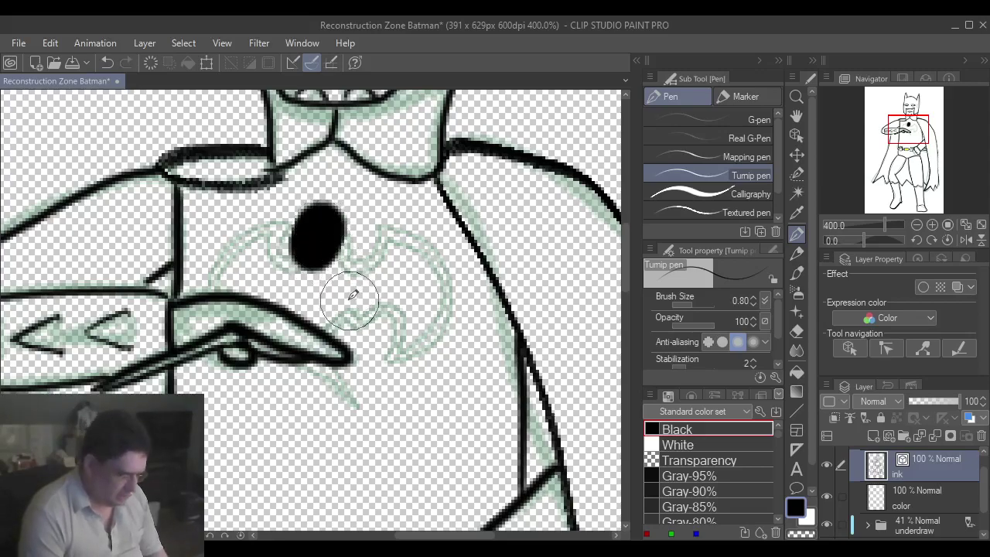
{"action": "key", "text": "ctrl+z"}
{"action": "key", "text": "["}
{"action": "key", "text": "["}
{"action": "key", "text": "["}
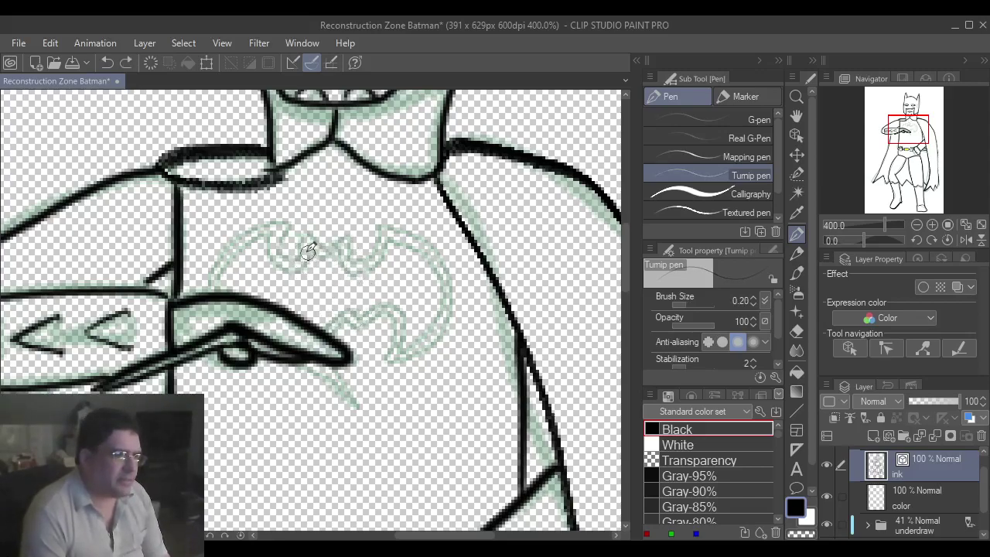
{"action": "key", "text": "["}
{"action": "mouse_move", "coordinate": [301, 251]}
{"action": "left_mouse_down"}
{"action": "mouse_move", "coordinate": [302, 230]}
{"action": "mouse_move", "coordinate": [321, 246]}
{"action": "mouse_move", "coordinate": [331, 233]}
{"action": "mouse_move", "coordinate": [337, 246]}
{"action": "mouse_move", "coordinate": [352, 240]}
{"action": "mouse_move", "coordinate": [370, 257]}
{"action": "mouse_move", "coordinate": [387, 225]}
{"action": "mouse_move", "coordinate": [441, 245]}
{"action": "mouse_move", "coordinate": [450, 271]}
{"action": "left_mouse_up"}
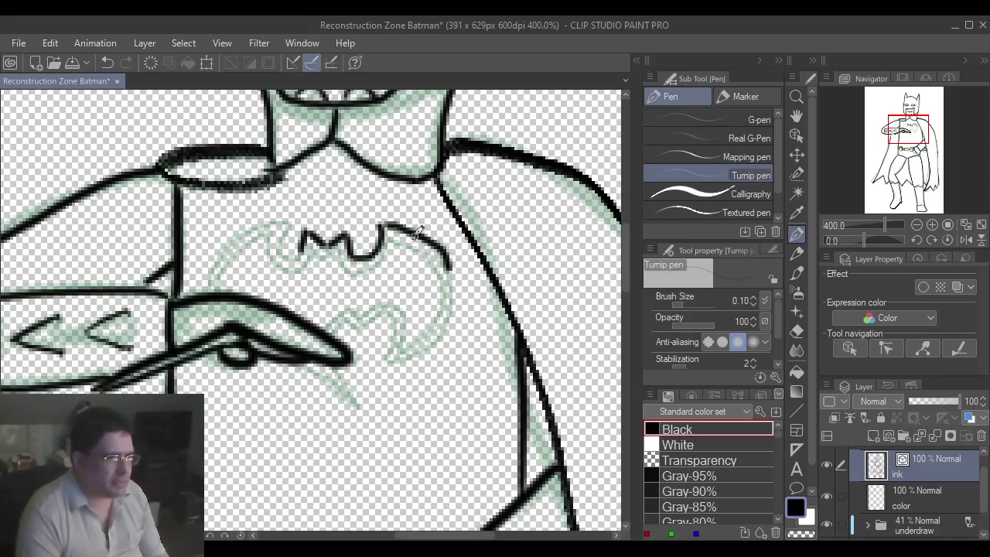
{"action": "key", "text": "ctrl+z"}
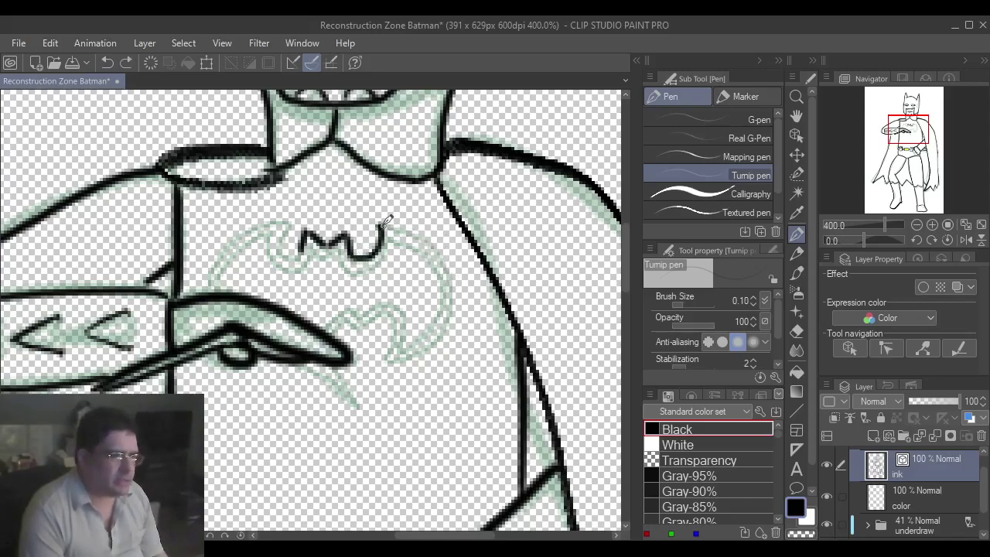
{"action": "mouse_move", "coordinate": [385, 225]}
{"action": "left_mouse_down"}
{"action": "mouse_move", "coordinate": [426, 232]}
{"action": "mouse_move", "coordinate": [444, 257]}
{"action": "mouse_move", "coordinate": [448, 295]}
{"action": "mouse_move", "coordinate": [439, 345]}
{"action": "mouse_move", "coordinate": [390, 362]}
{"action": "left_mouse_up"}
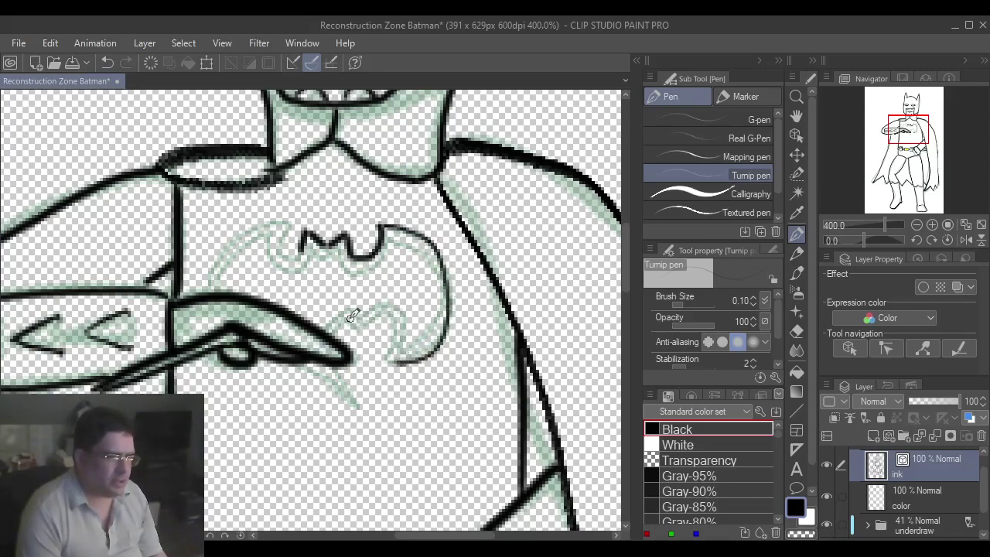
- Ink the emblem's lower notch, left wing point and upper-left wing edge, redrawing stray strokes
{"action": "mouse_move", "coordinate": [350, 319]}
{"action": "left_mouse_down"}
{"action": "mouse_move", "coordinate": [357, 331]}
{"action": "mouse_move", "coordinate": [393, 318]}
{"action": "mouse_move", "coordinate": [385, 362]}
{"action": "mouse_move", "coordinate": [396, 357]}
{"action": "left_mouse_up"}
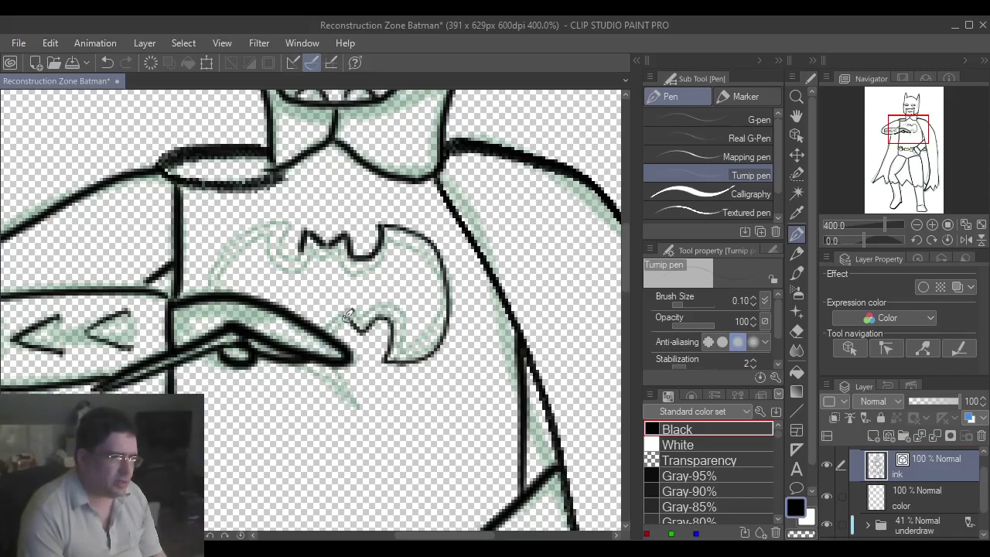
{"action": "left_click_drag", "start_coordinate": [345, 320], "coordinate": [332, 336]}
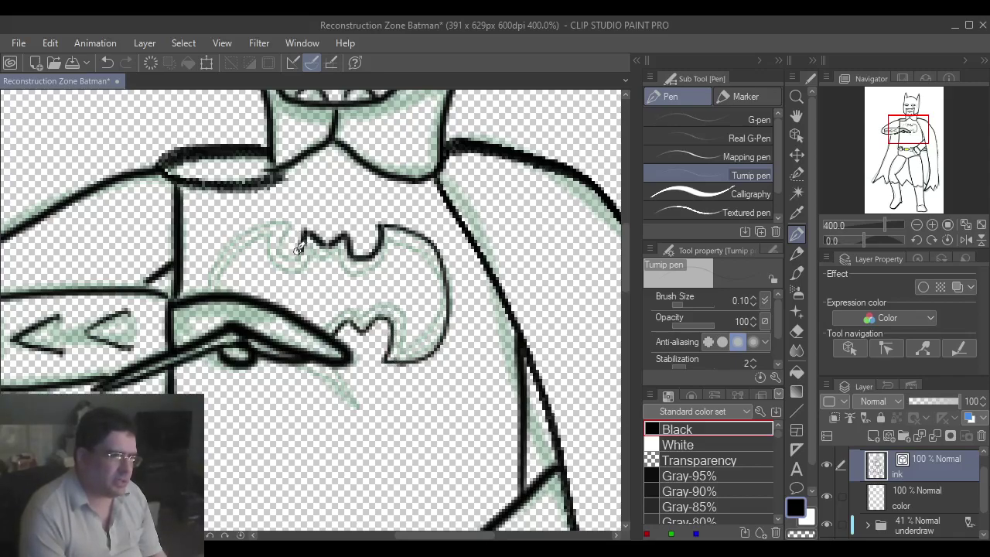
{"action": "mouse_move", "coordinate": [300, 243]}
{"action": "left_mouse_down"}
{"action": "mouse_move", "coordinate": [284, 251]}
{"action": "mouse_move", "coordinate": [282, 226]}
{"action": "mouse_move", "coordinate": [247, 231]}
{"action": "mouse_move", "coordinate": [211, 288]}
{"action": "left_mouse_up"}
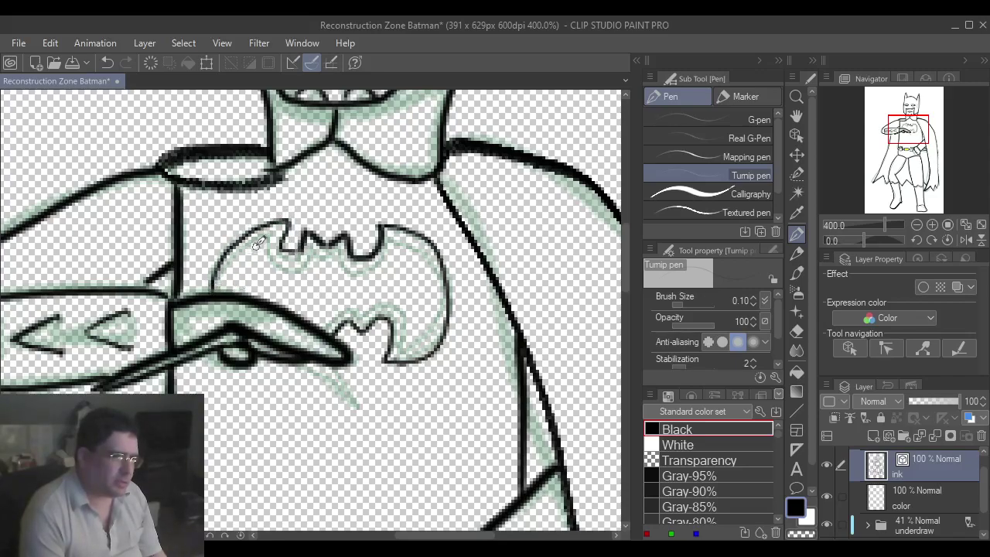
{"action": "mouse_move", "coordinate": [266, 232]}
{"action": "left_mouse_down"}
{"action": "mouse_move", "coordinate": [247, 245]}
{"action": "mouse_move", "coordinate": [226, 292]}
{"action": "left_mouse_up"}
{"action": "key", "text": "ctrl+z"}
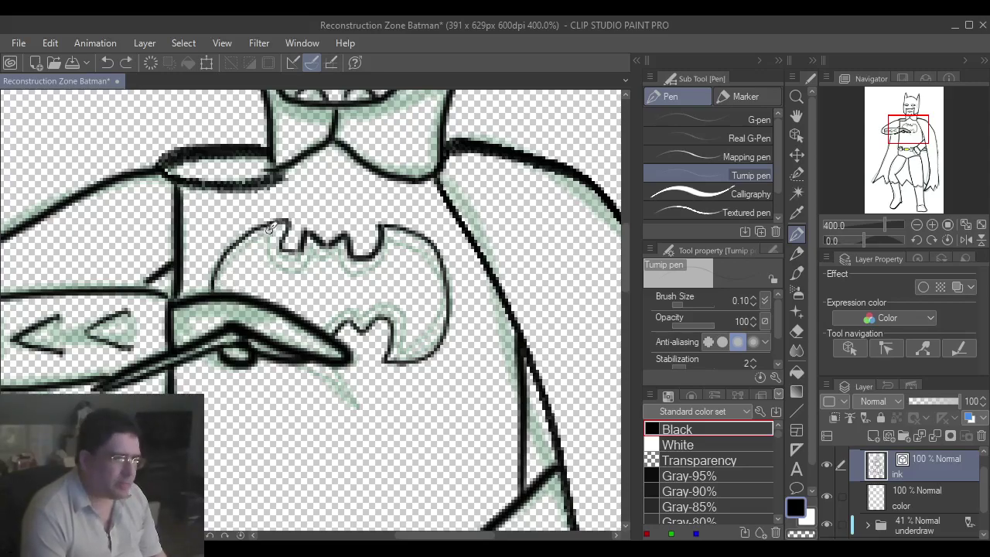
{"action": "mouse_move", "coordinate": [264, 235]}
{"action": "left_mouse_down"}
{"action": "mouse_move", "coordinate": [226, 293]}
{"action": "mouse_move", "coordinate": [269, 229]}
{"action": "mouse_move", "coordinate": [276, 261]}
{"action": "mouse_move", "coordinate": [295, 266]}
{"action": "mouse_move", "coordinate": [324, 245]}
{"action": "mouse_move", "coordinate": [320, 263]}
{"action": "mouse_move", "coordinate": [268, 229]}
{"action": "mouse_move", "coordinate": [271, 249]}
{"action": "mouse_move", "coordinate": [292, 264]}
{"action": "mouse_move", "coordinate": [312, 247]}
{"action": "mouse_move", "coordinate": [336, 252]}
{"action": "mouse_move", "coordinate": [321, 240]}
{"action": "mouse_move", "coordinate": [317, 249]}
{"action": "mouse_move", "coordinate": [336, 249]}
{"action": "mouse_move", "coordinate": [353, 267]}
{"action": "mouse_move", "coordinate": [388, 249]}
{"action": "mouse_move", "coordinate": [353, 271]}
{"action": "mouse_move", "coordinate": [345, 250]}
{"action": "mouse_move", "coordinate": [336, 252]}
{"action": "mouse_move", "coordinate": [346, 266]}
{"action": "mouse_move", "coordinate": [369, 268]}
{"action": "mouse_move", "coordinate": [395, 229]}
{"action": "mouse_move", "coordinate": [417, 241]}
{"action": "mouse_move", "coordinate": [434, 274]}
{"action": "mouse_move", "coordinate": [437, 332]}
{"action": "mouse_move", "coordinate": [427, 348]}
{"action": "mouse_move", "coordinate": [405, 342]}
{"action": "mouse_move", "coordinate": [379, 307]}
{"action": "left_mouse_up"}
{"action": "key", "text": "ctrl+z"}
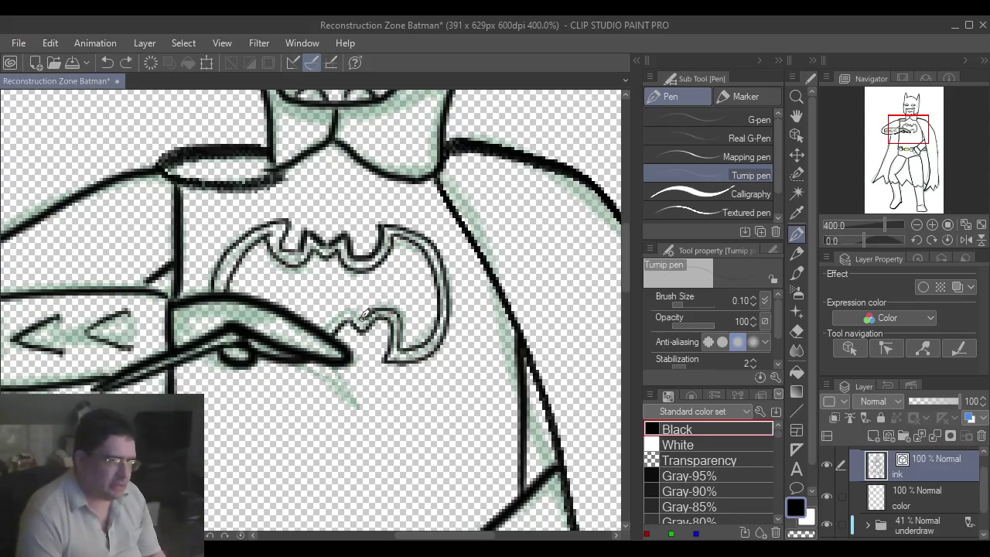
{"action": "left_click_drag", "start_coordinate": [361, 310], "coordinate": [328, 328]}
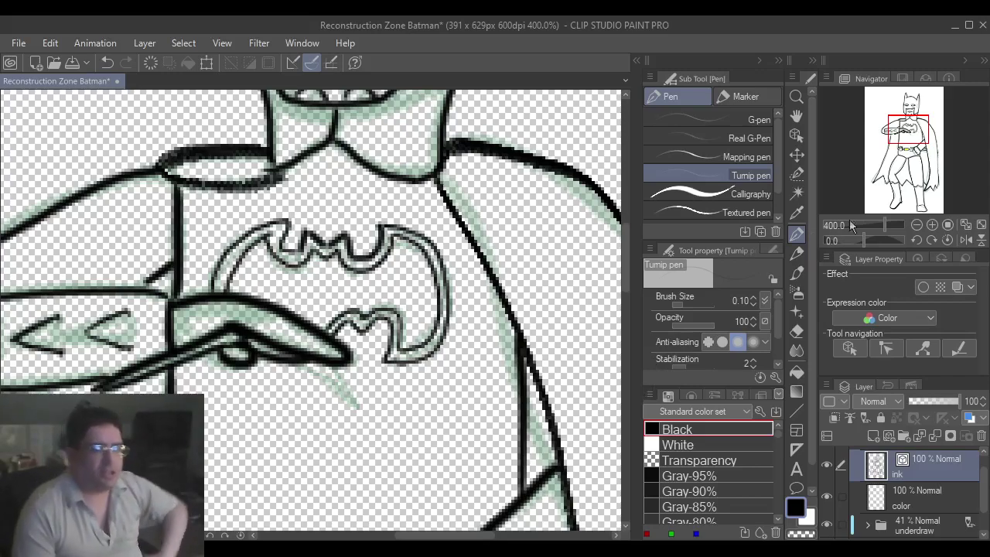
{"action": "left_click", "coordinate": [916, 224]}
- Hide the green underdraw sketch layer
{"action": "left_click", "coordinate": [916, 225]}
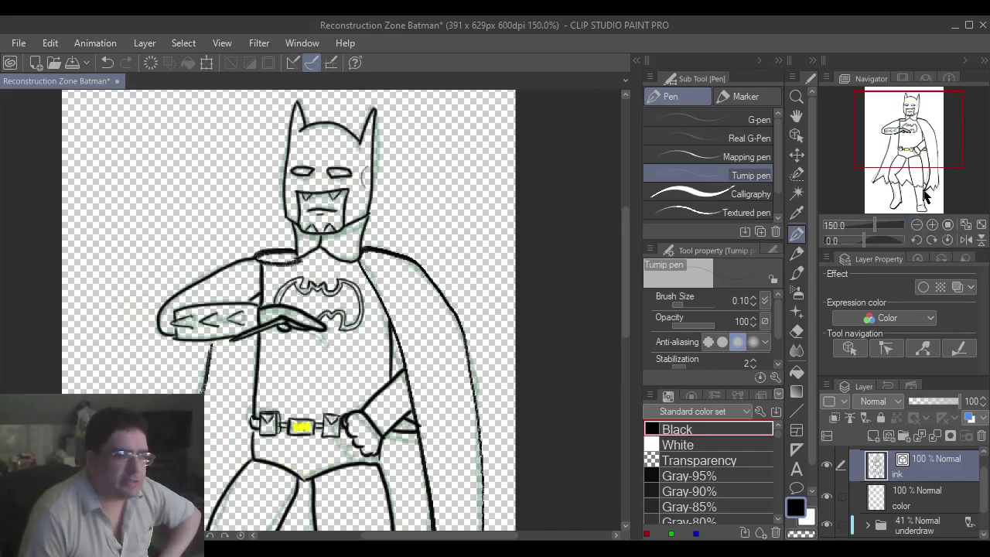
{"action": "mouse_move", "coordinate": [926, 159]}
{"action": "left_mouse_down"}
{"action": "mouse_move", "coordinate": [919, 193]}
{"action": "mouse_move", "coordinate": [920, 167]}
{"action": "left_mouse_up"}
{"action": "left_click", "coordinate": [825, 527]}
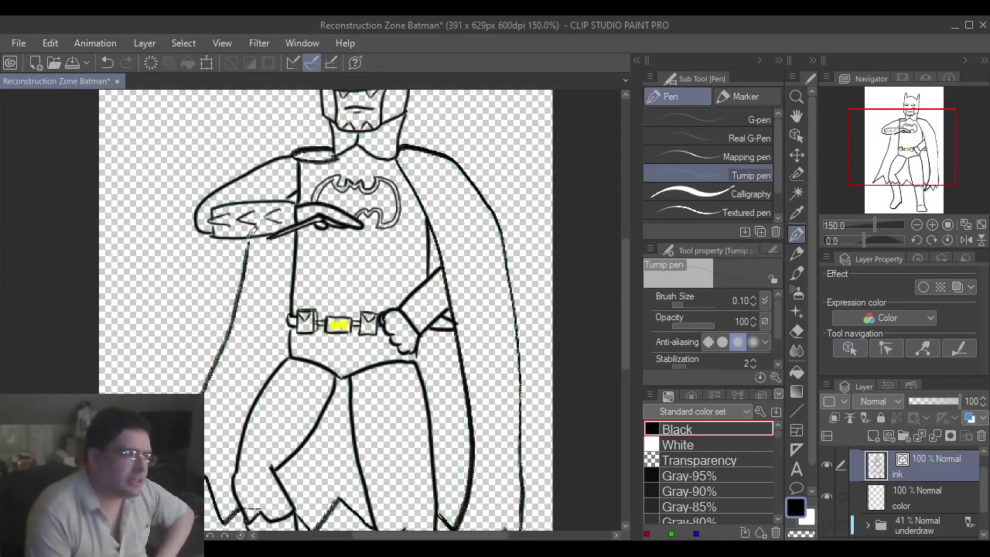
- Switch to the G-pen and reinforce the cape's inner edge line
{"action": "key", "text": "b"}
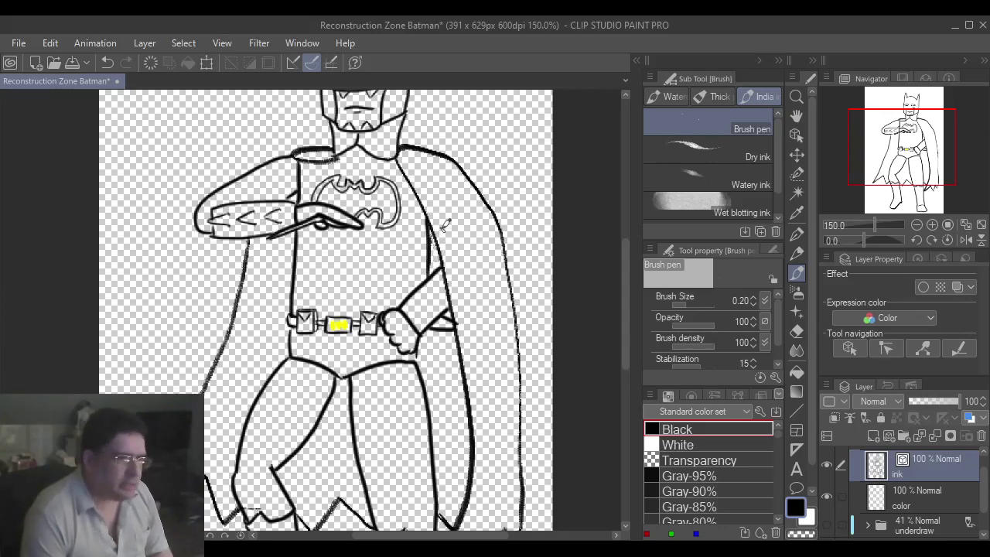
{"action": "key", "text": "p"}
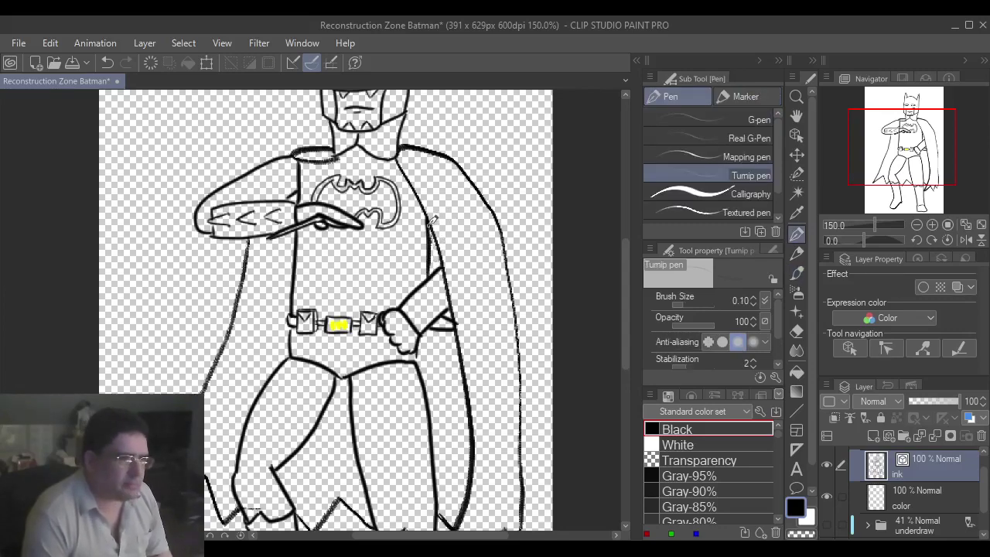
{"action": "key", "text": "comma"}
{"action": "key", "text": "comma"}
{"action": "key", "text": "comma"}
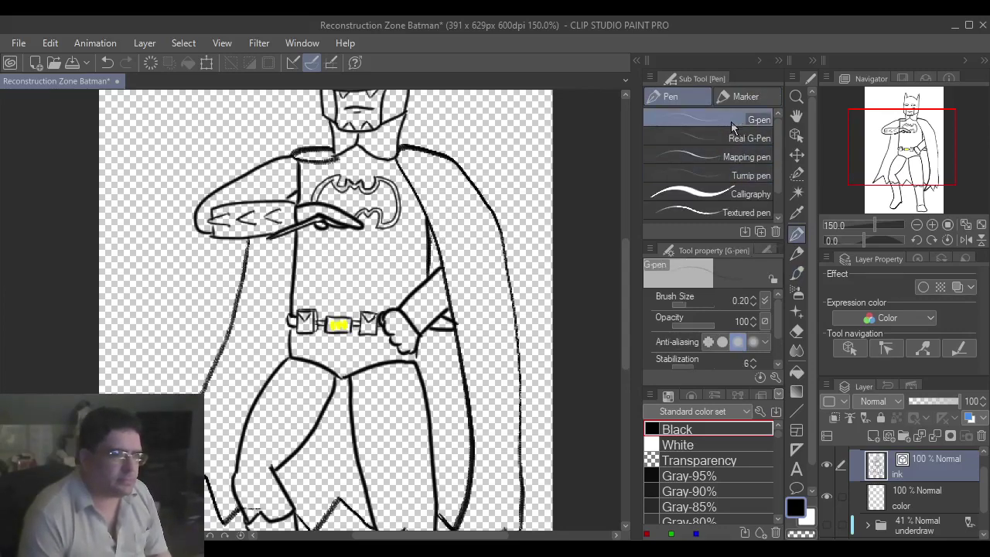
{"action": "mouse_move", "coordinate": [428, 232]}
{"action": "left_mouse_down"}
{"action": "mouse_move", "coordinate": [426, 267]}
{"action": "mouse_move", "coordinate": [430, 251]}
{"action": "left_mouse_up"}
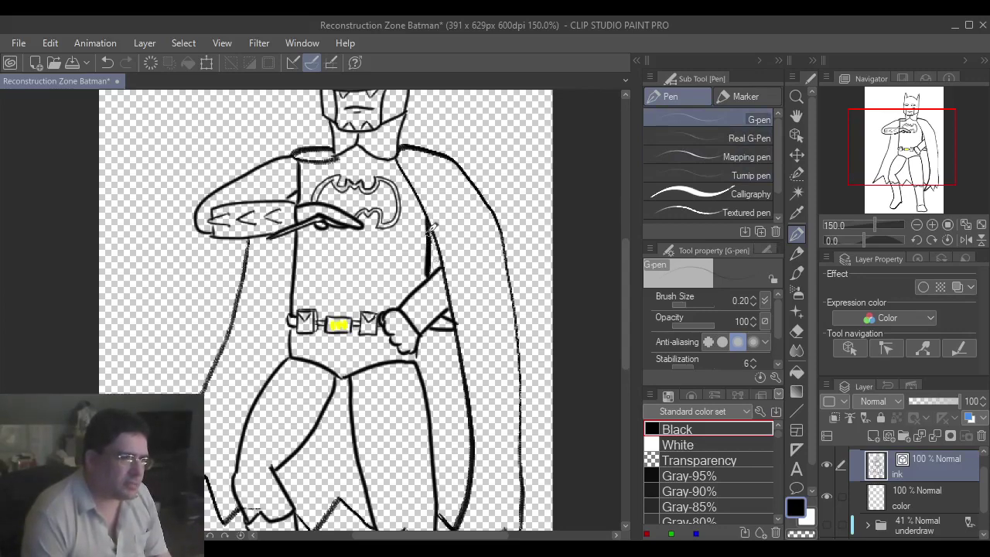
{"action": "left_click_drag", "start_coordinate": [432, 296], "coordinate": [433, 268]}
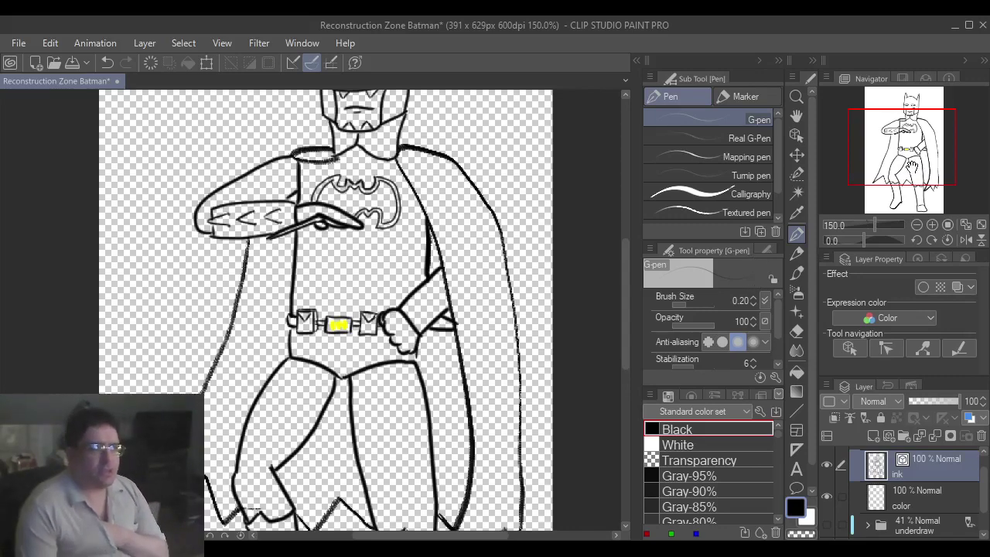
{"action": "left_click_drag", "start_coordinate": [912, 166], "coordinate": [914, 152]}
- Fit the whole Batman figure in the window and save the line art
{"action": "left_click", "coordinate": [916, 225]}
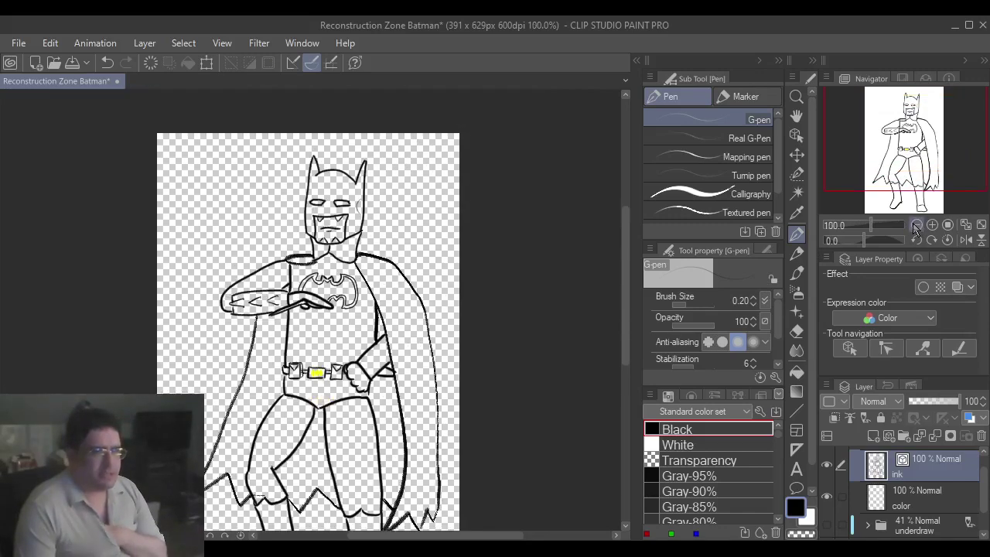
{"action": "left_click", "coordinate": [917, 225]}
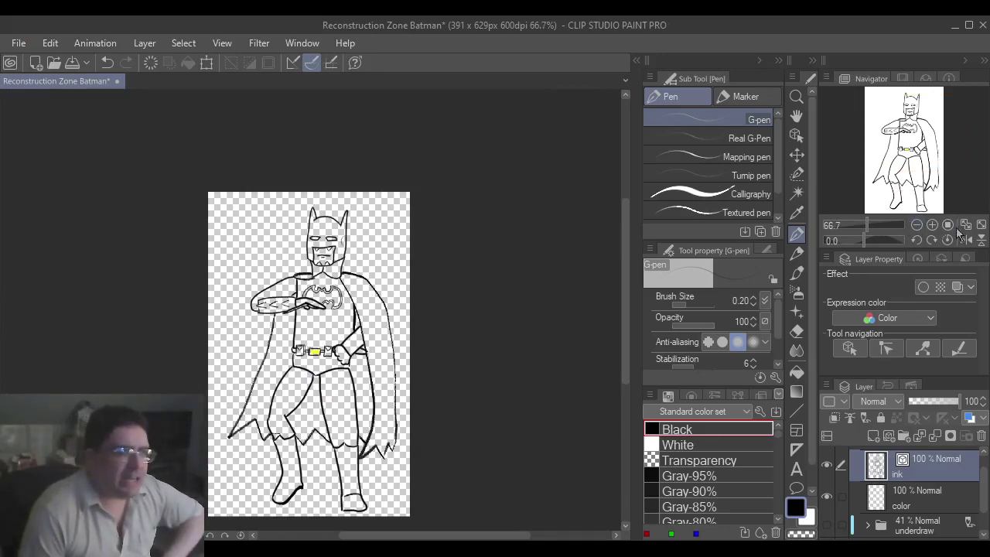
{"action": "left_click", "coordinate": [980, 225]}
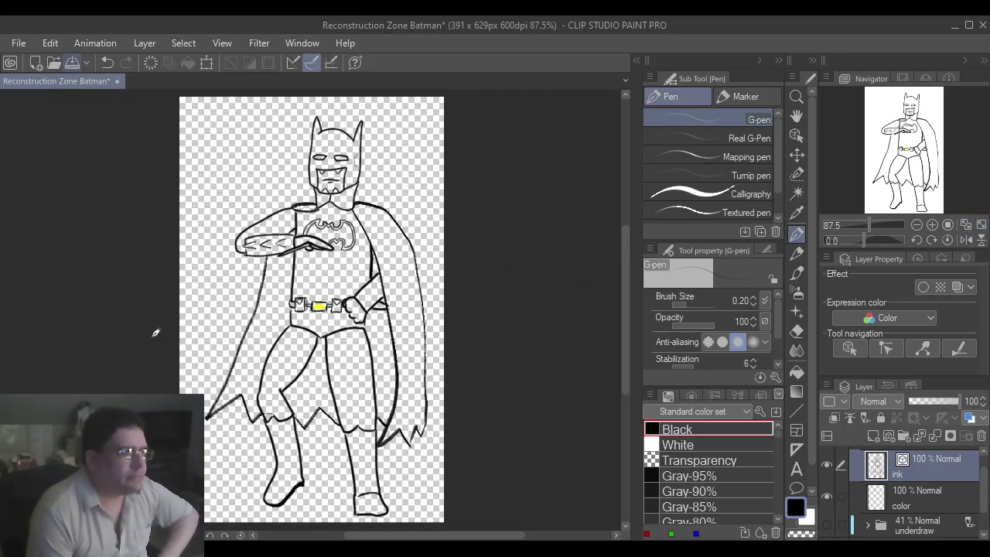
{"action": "key", "text": "ctrl+s"}
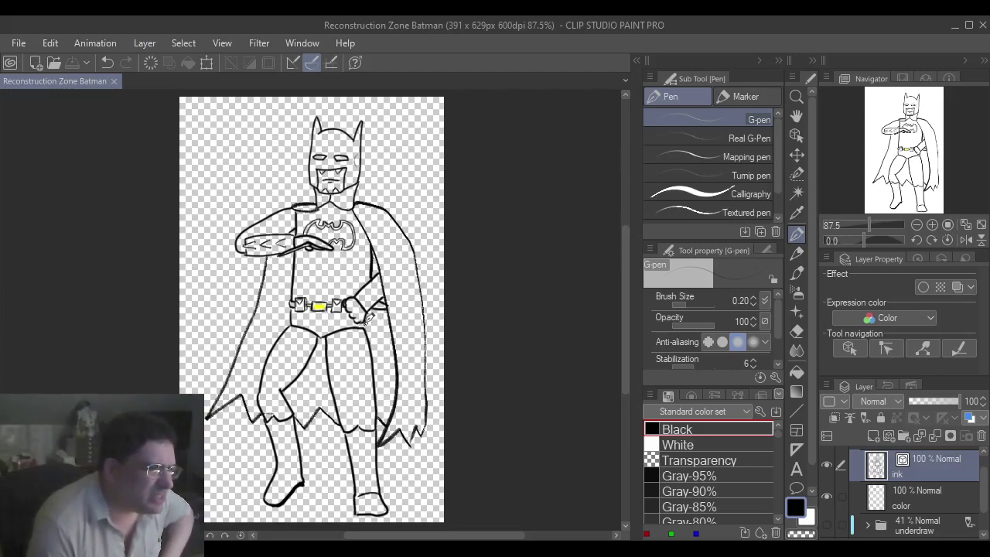
- Add a small ink stroke by the hand, check the torso and belt up close, and save again
{"action": "left_click_drag", "start_coordinate": [368, 316], "coordinate": [364, 326]}
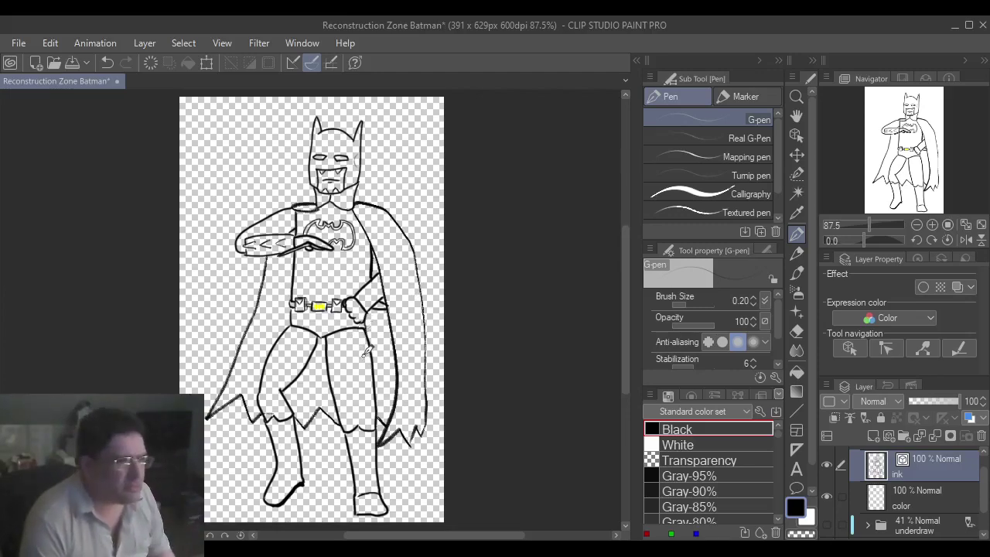
{"action": "left_click", "coordinate": [932, 224]}
{"action": "left_click", "coordinate": [931, 224]}
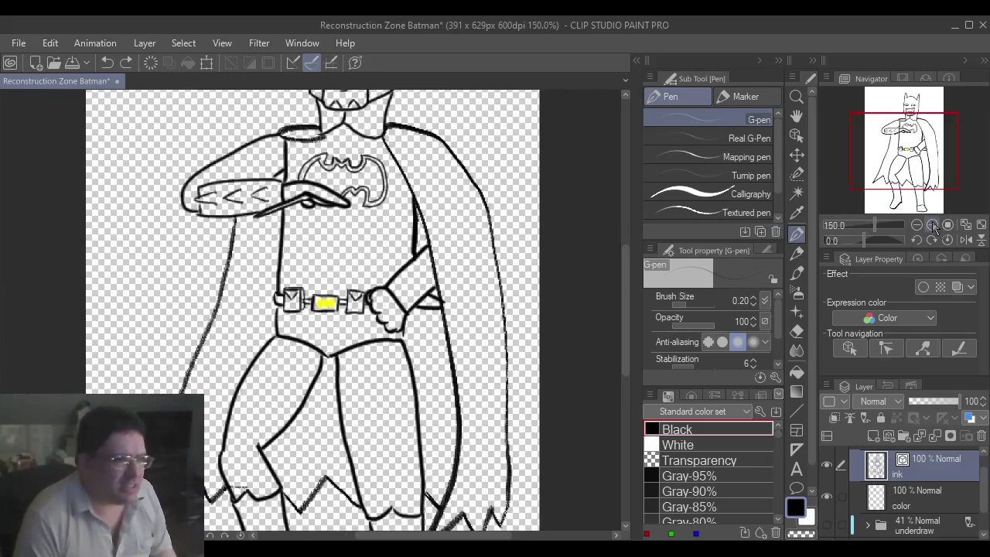
{"action": "left_click", "coordinate": [932, 224]}
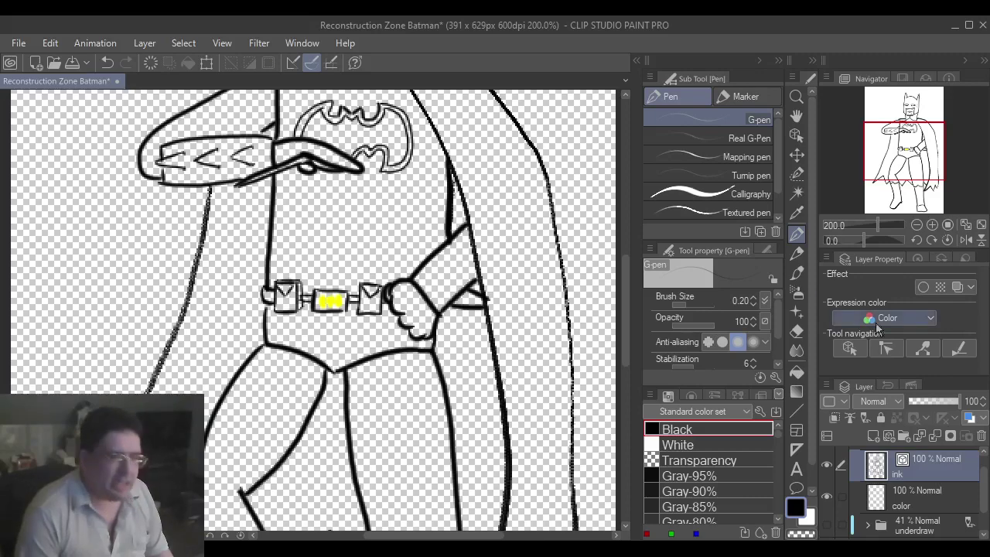
{"action": "left_click", "coordinate": [981, 227]}
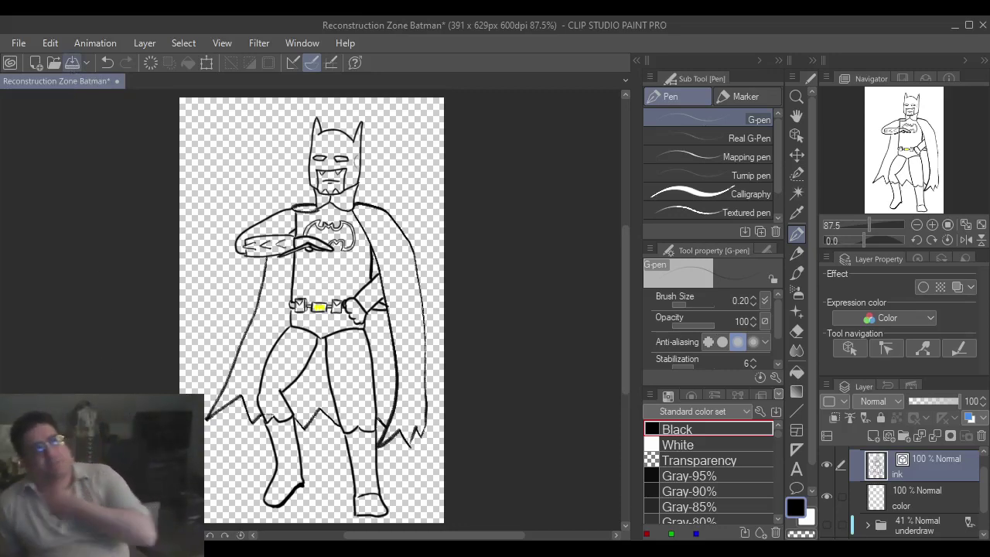
{"action": "key", "text": "ctrl+s"}
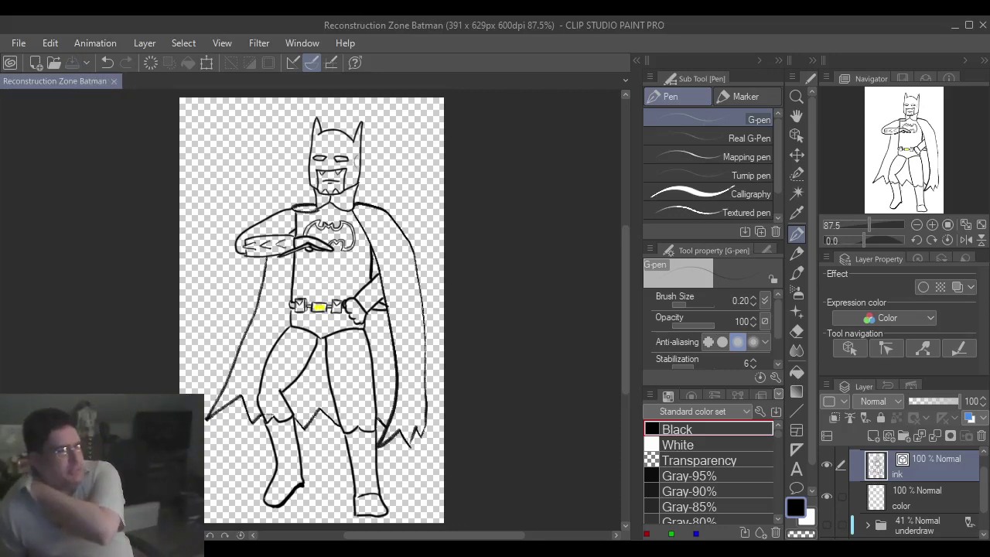